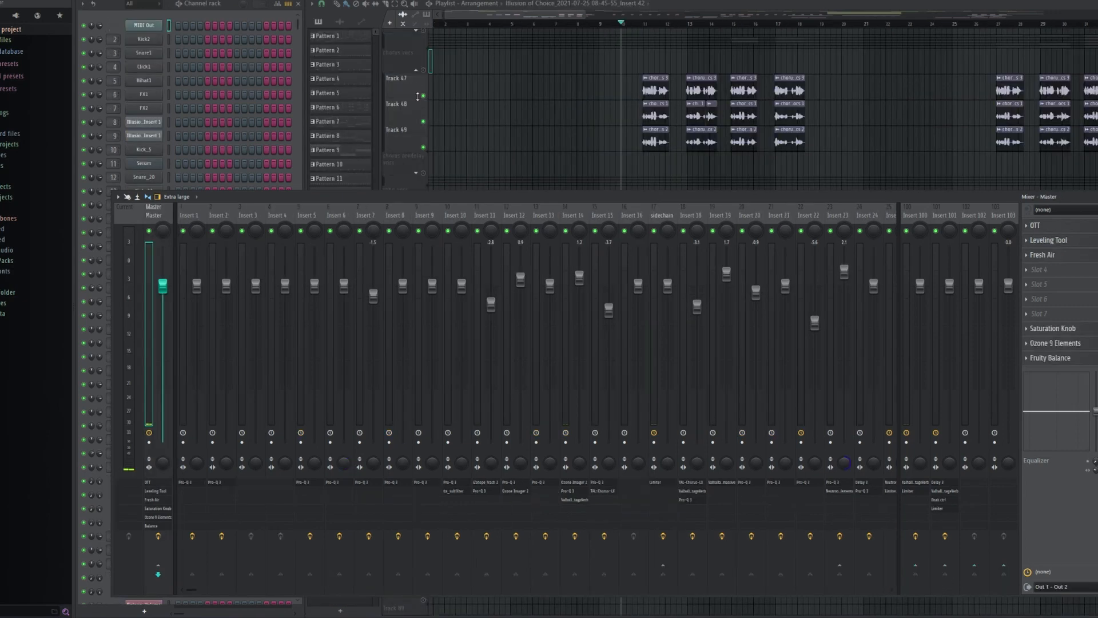
- Clear the playlist solo and play the full arrangement from the start of the chorus vocals, with the mixer meters in view
{"action": "left_click", "coordinate": [595, 200]}
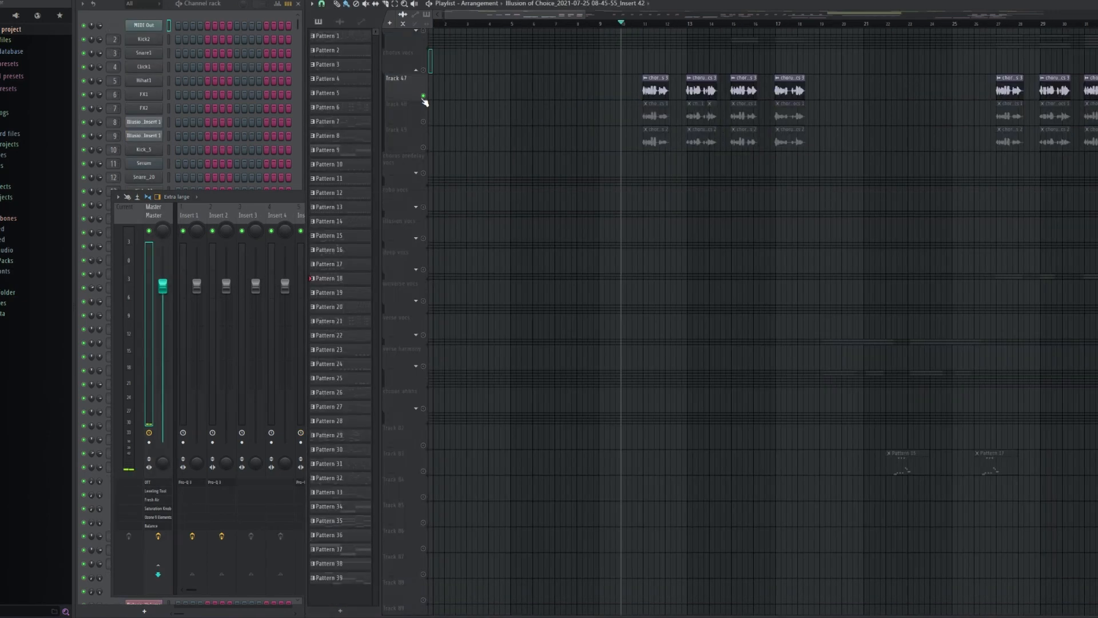
{"action": "scroll", "coordinate": [607, 212], "scroll_direction": "up", "scroll_amount": 10}
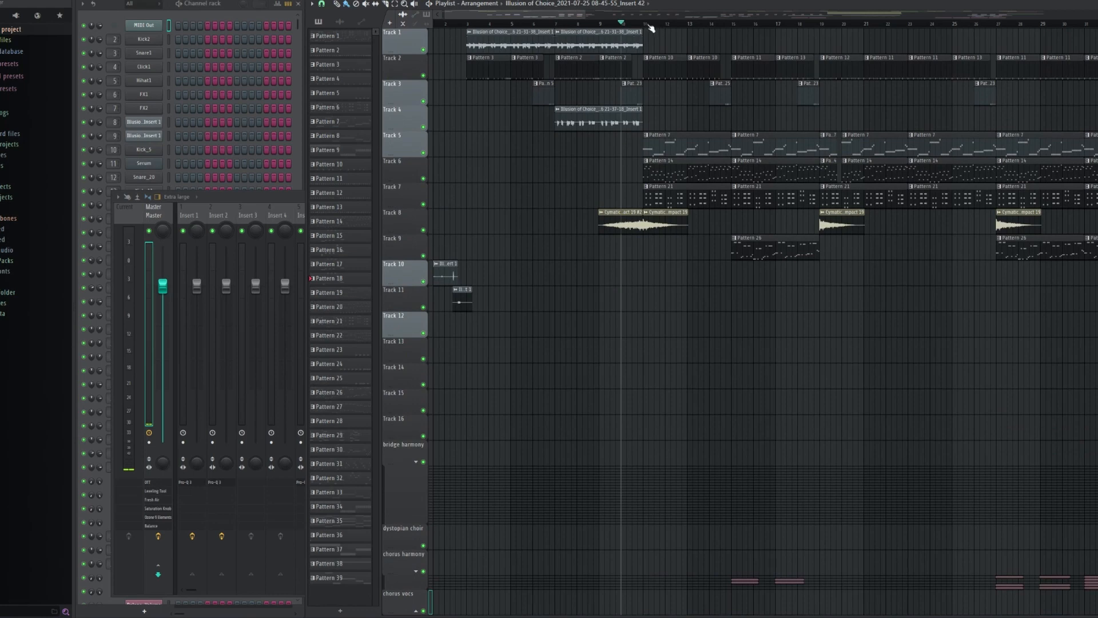
{"action": "scroll", "coordinate": [650, 244], "scroll_direction": "down", "scroll_amount": 10}
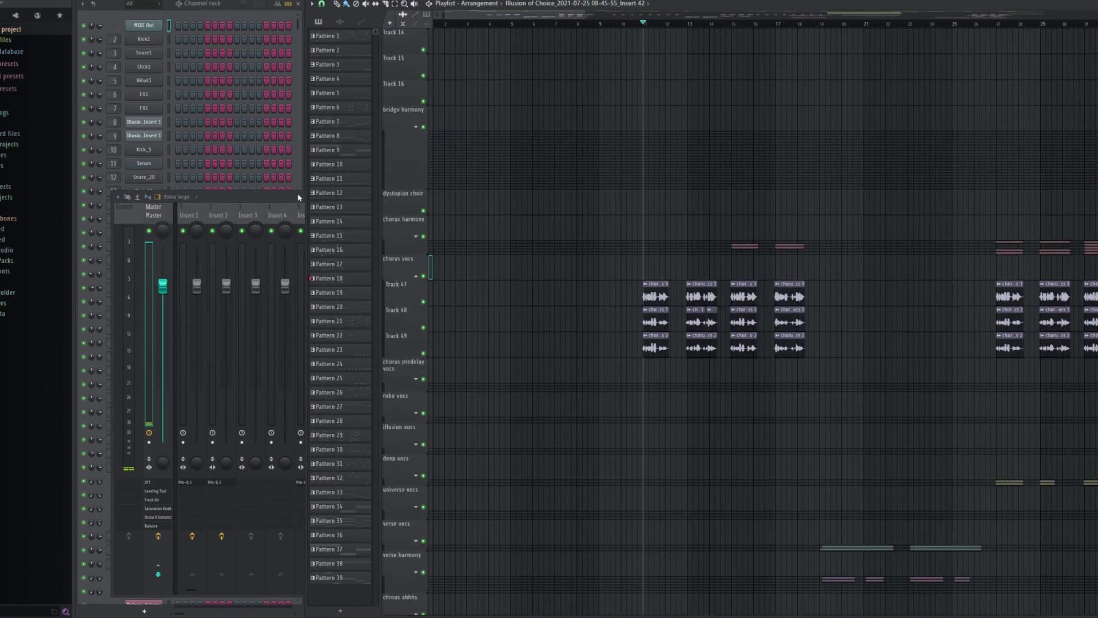
{"action": "key", "text": "F9"}
{"action": "key", "text": "space"}
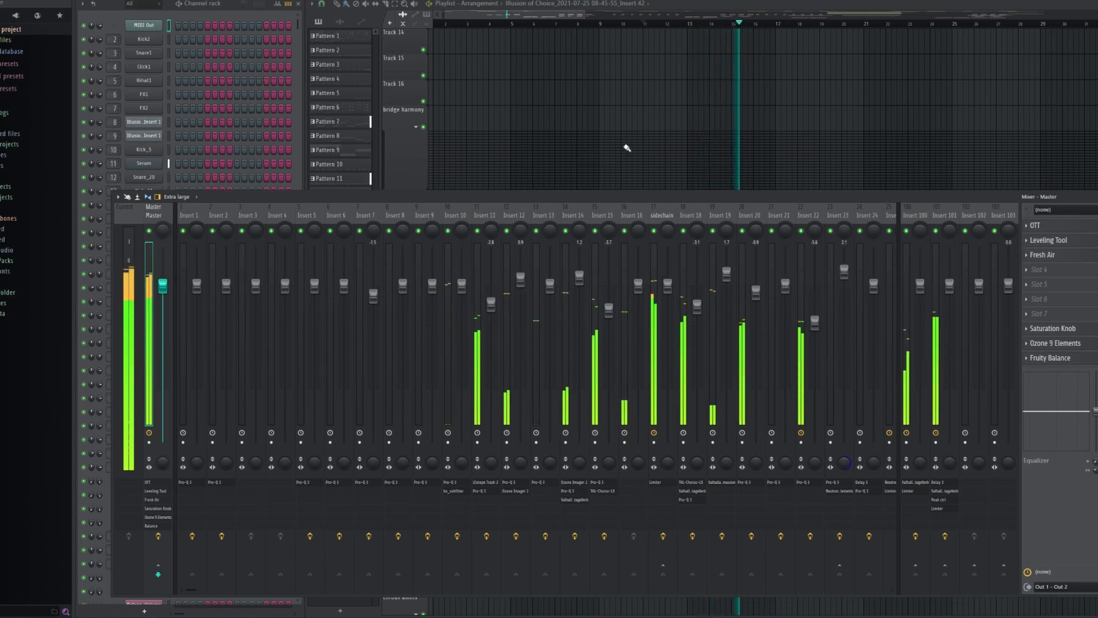
{"action": "scroll", "coordinate": [626, 152], "scroll_direction": "up", "scroll_amount": 5}
{"action": "scroll", "coordinate": [631, 159], "scroll_direction": "up", "scroll_amount": 5}
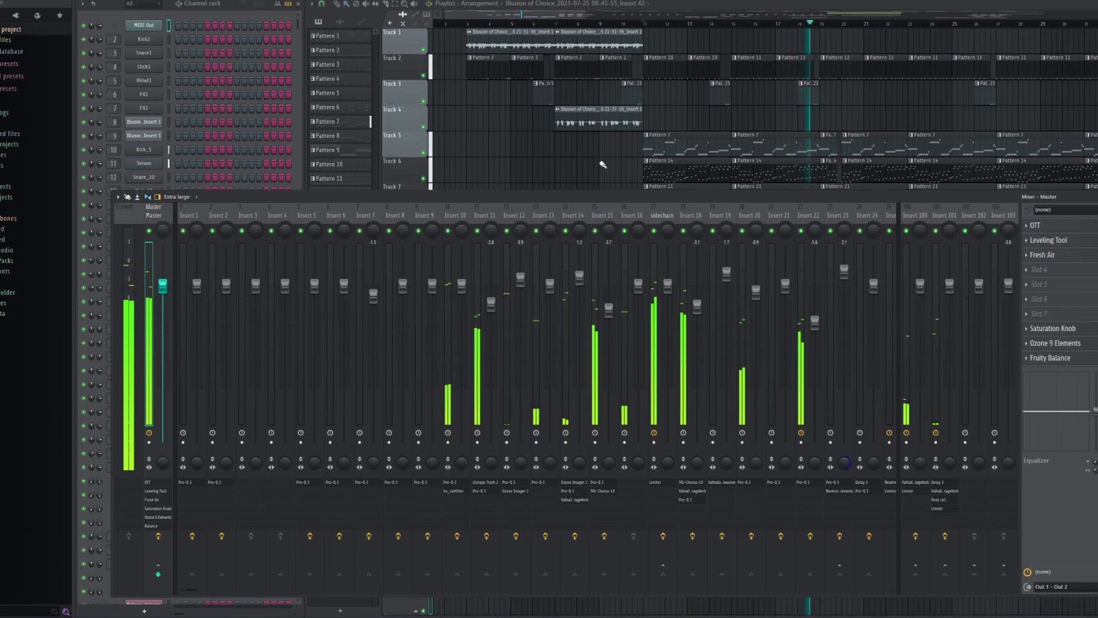
{"action": "key", "text": "space"}
- Find the chorus vocs tracks in the playlist and view the effect chains of mixer Insert 33 and Insert 101
{"action": "scroll", "coordinate": [591, 166], "scroll_direction": "down", "scroll_amount": 15}
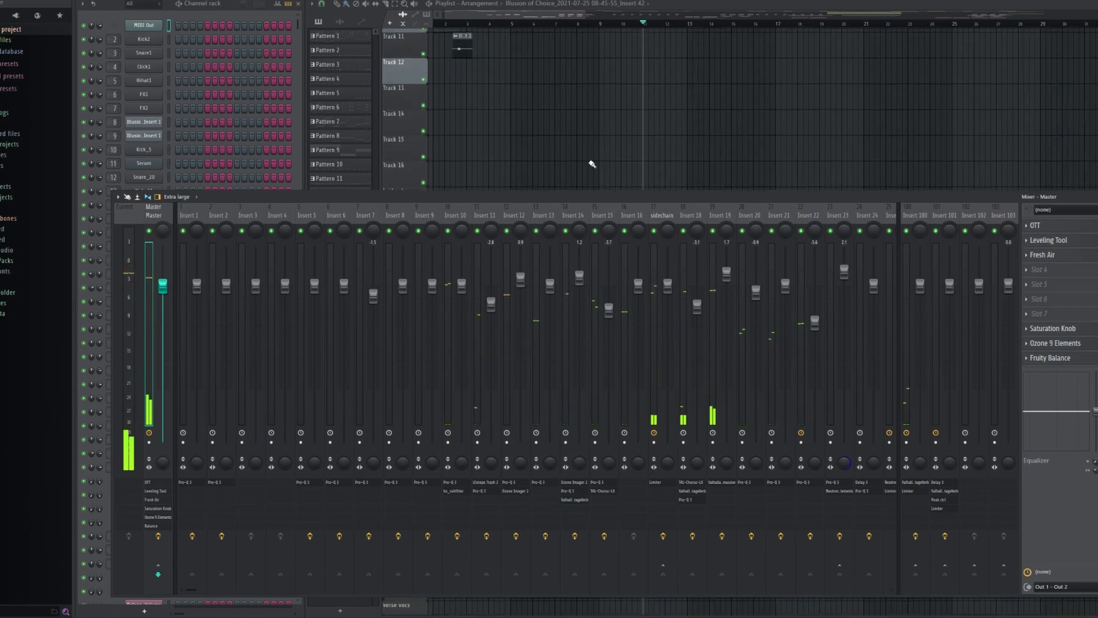
{"action": "scroll", "coordinate": [575, 164], "scroll_direction": "down", "scroll_amount": 3}
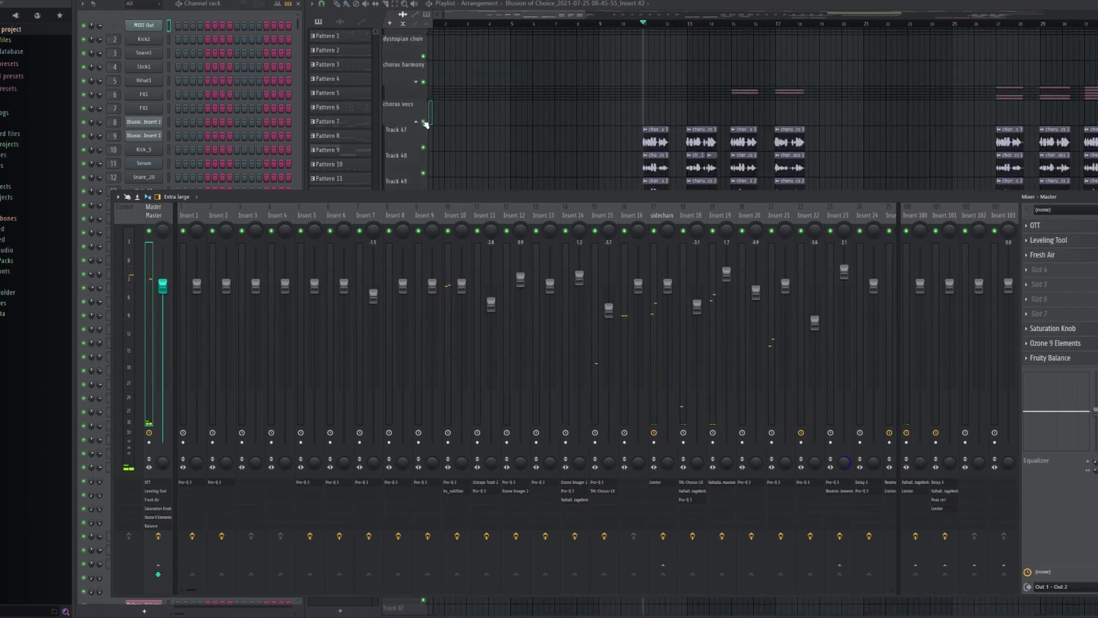
{"action": "scroll", "coordinate": [535, 130], "scroll_direction": "up", "scroll_amount": 2}
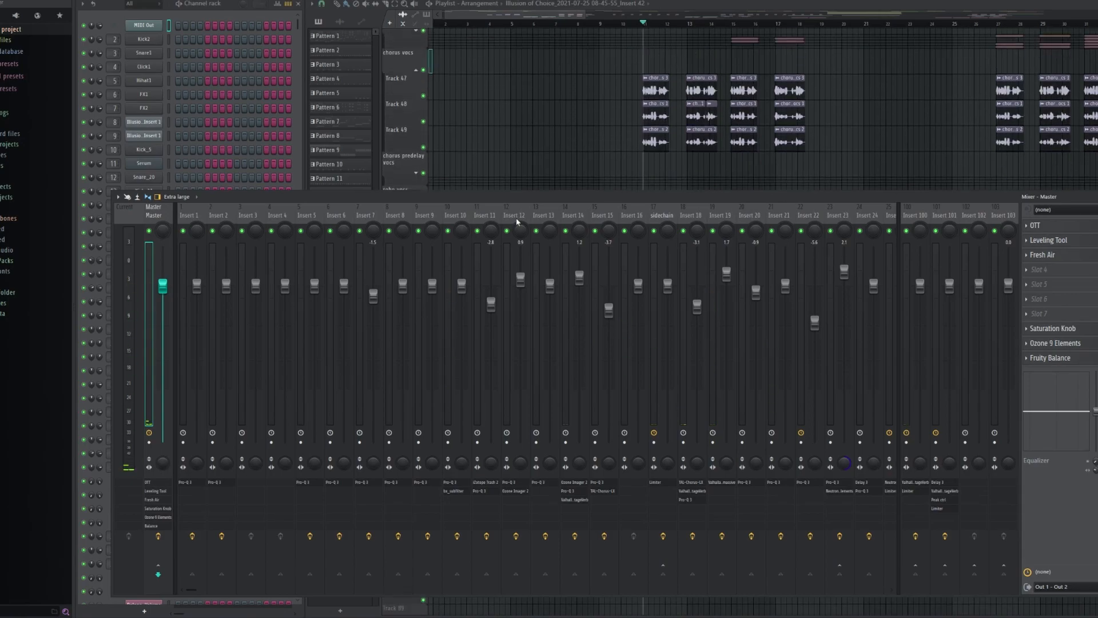
{"action": "scroll", "coordinate": [516, 220], "scroll_direction": "down", "scroll_amount": 5}
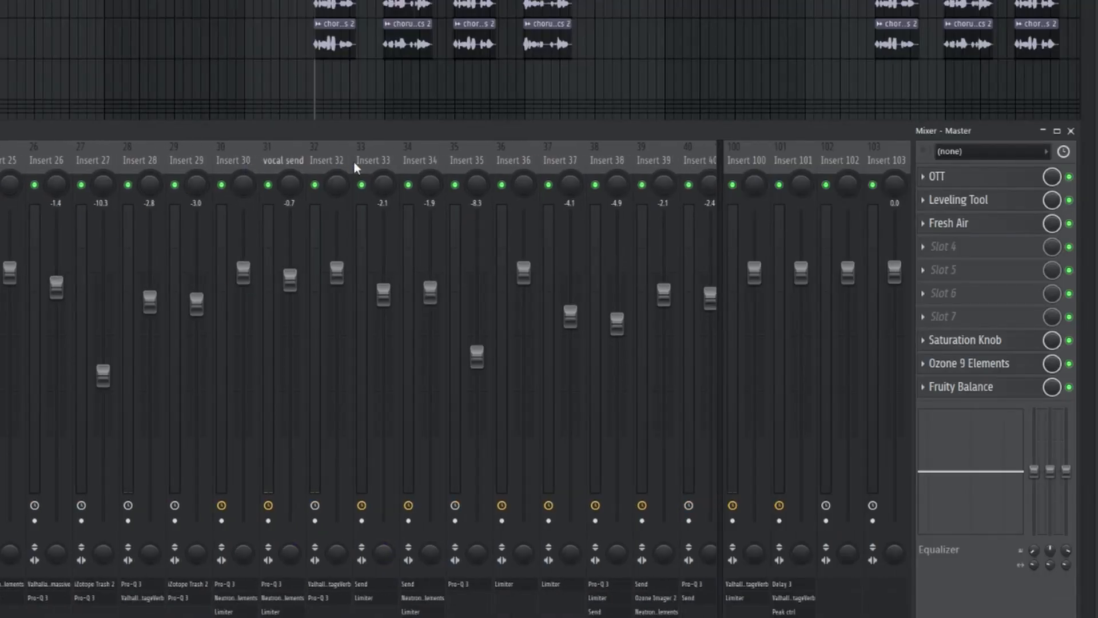
{"action": "left_click", "coordinate": [355, 163]}
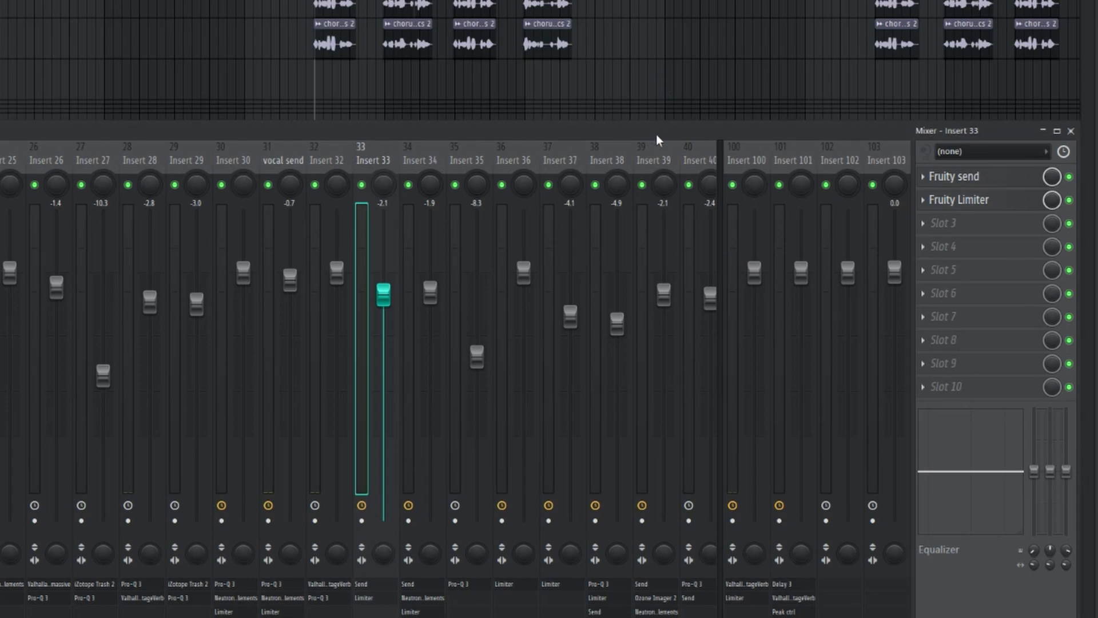
{"action": "left_click", "coordinate": [804, 158]}
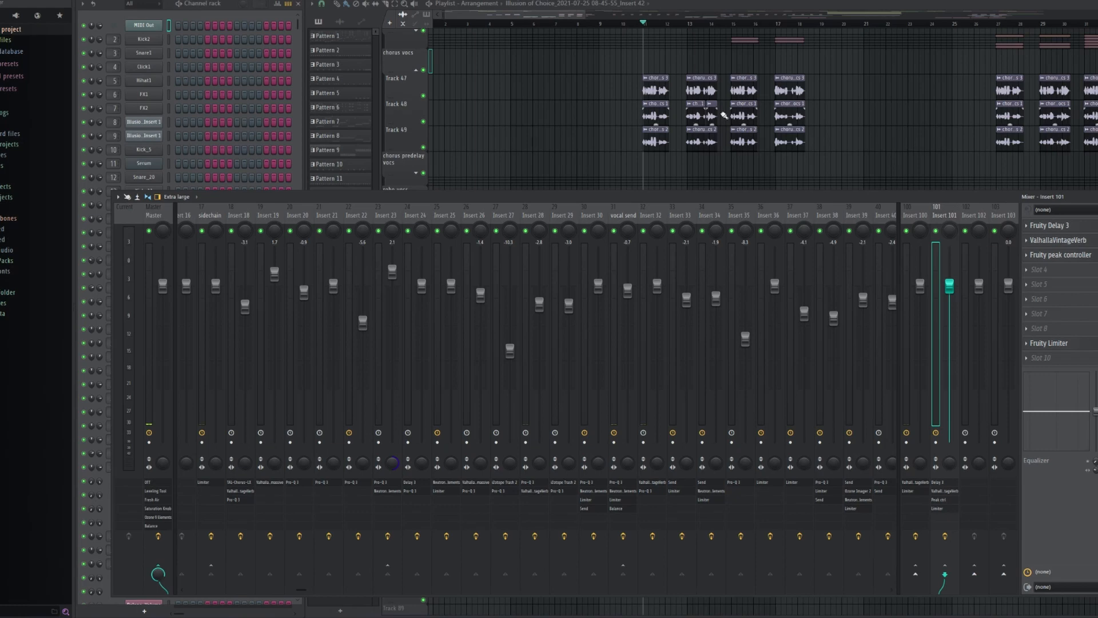
- Solo Tracks 47, 48 and 49 in the chorus vocs group, keeping the mixer in view
{"action": "scroll", "coordinate": [681, 159], "scroll_direction": "down", "scroll_amount": 1}
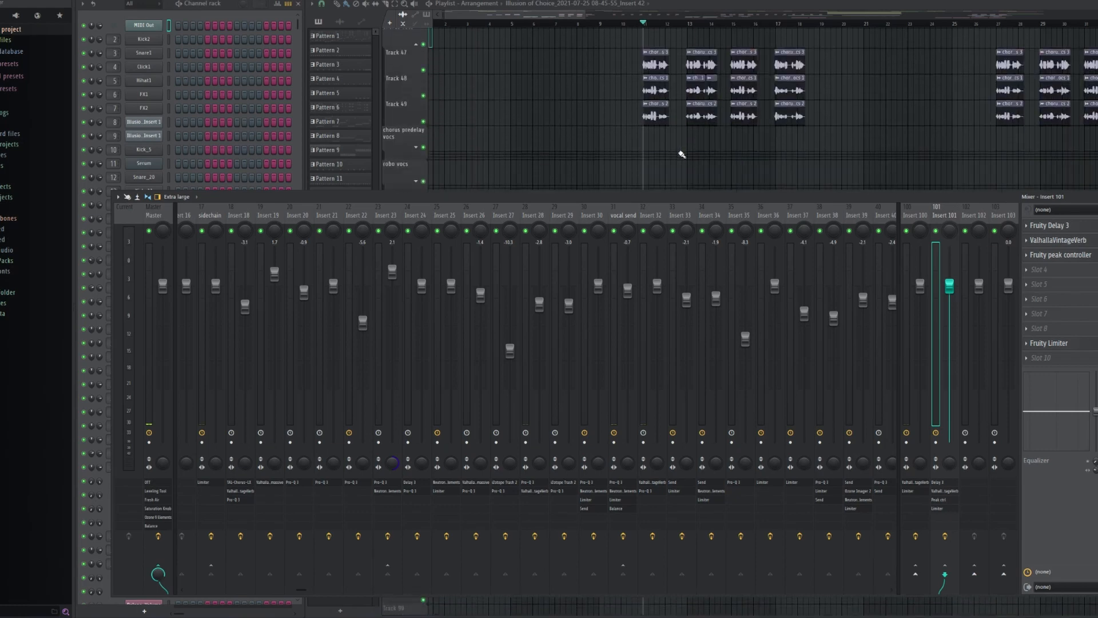
{"action": "scroll", "coordinate": [678, 153], "scroll_direction": "up", "scroll_amount": 1}
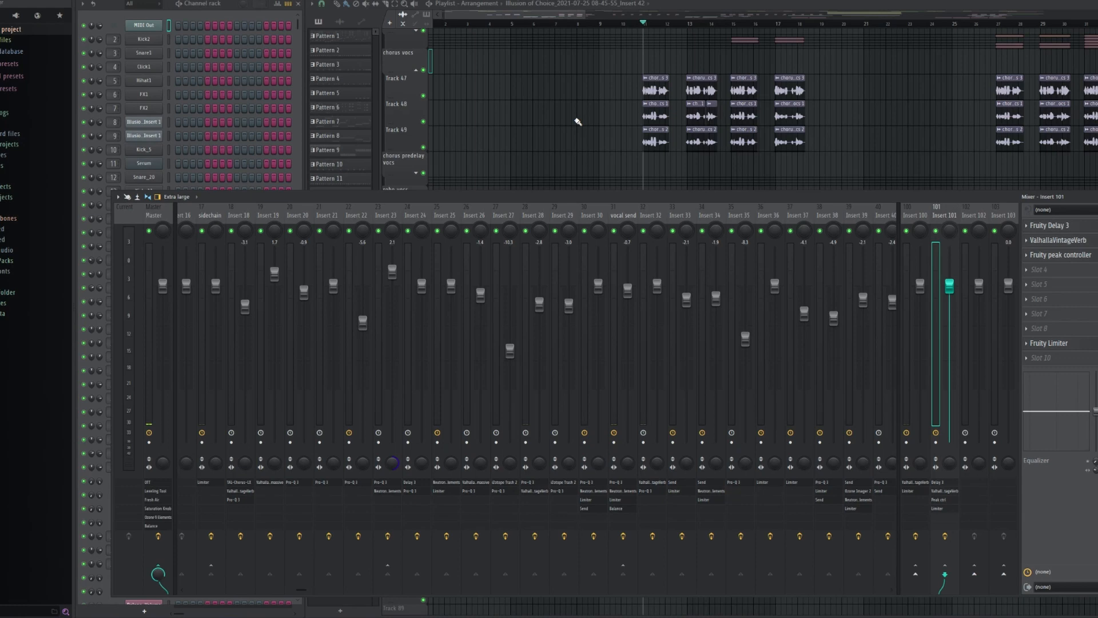
{"action": "right_click", "coordinate": [423, 95]}
{"action": "left_click", "coordinate": [423, 121]}
{"action": "left_click", "coordinate": [423, 147]}
{"action": "key", "text": "F9"}
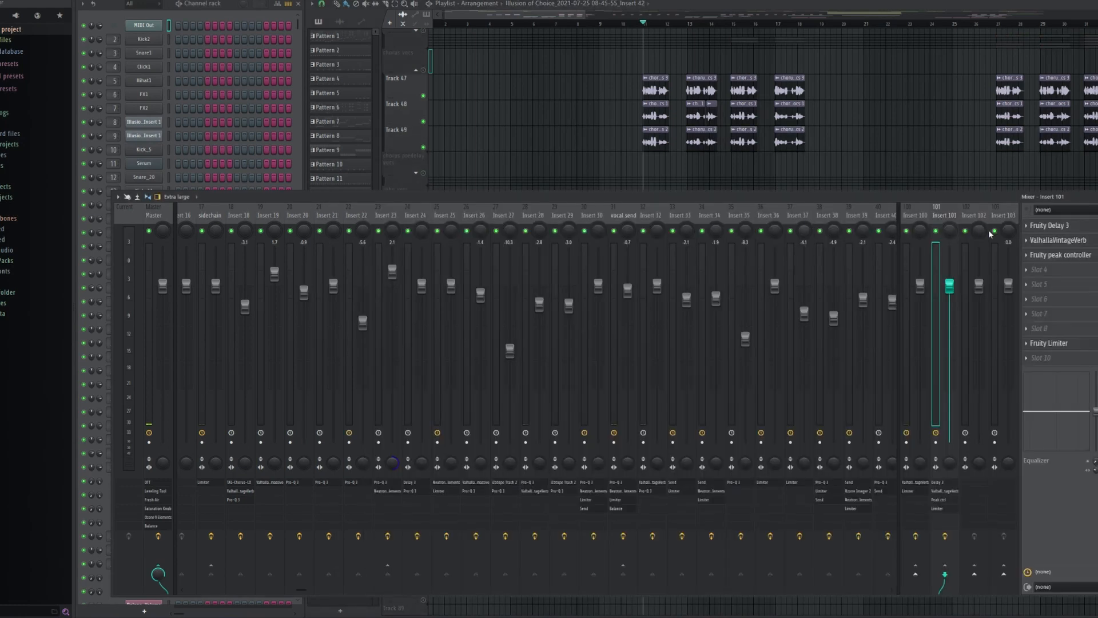
- Load DuckyVerb in the third effect slot of Insert 101 and activate its serial number field
{"action": "left_click", "coordinate": [1039, 255]}
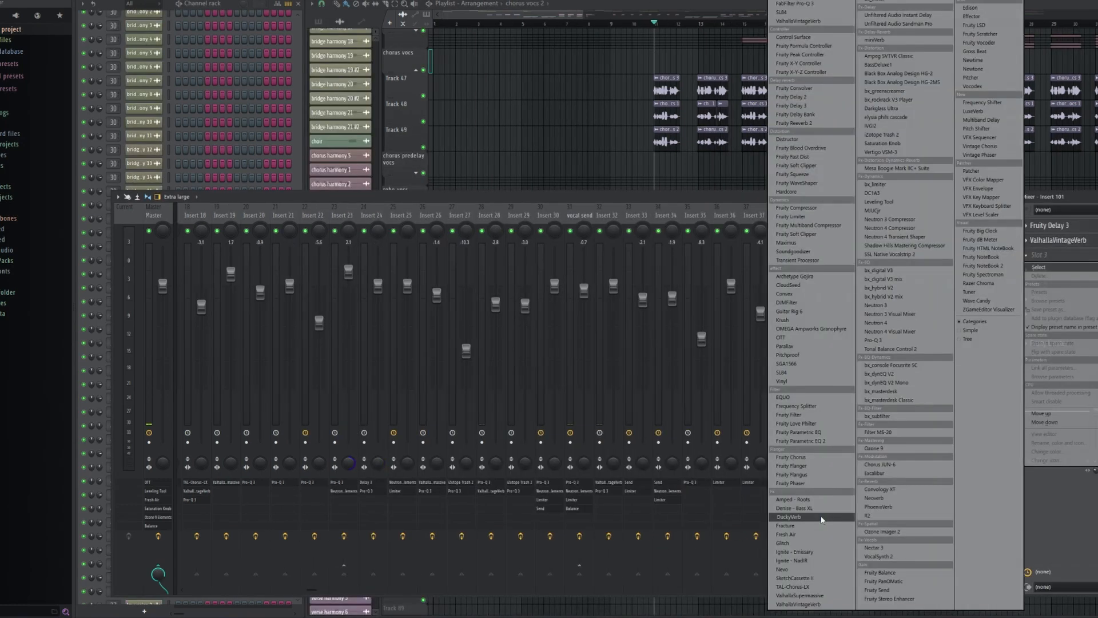
{"action": "left_click", "coordinate": [822, 519]}
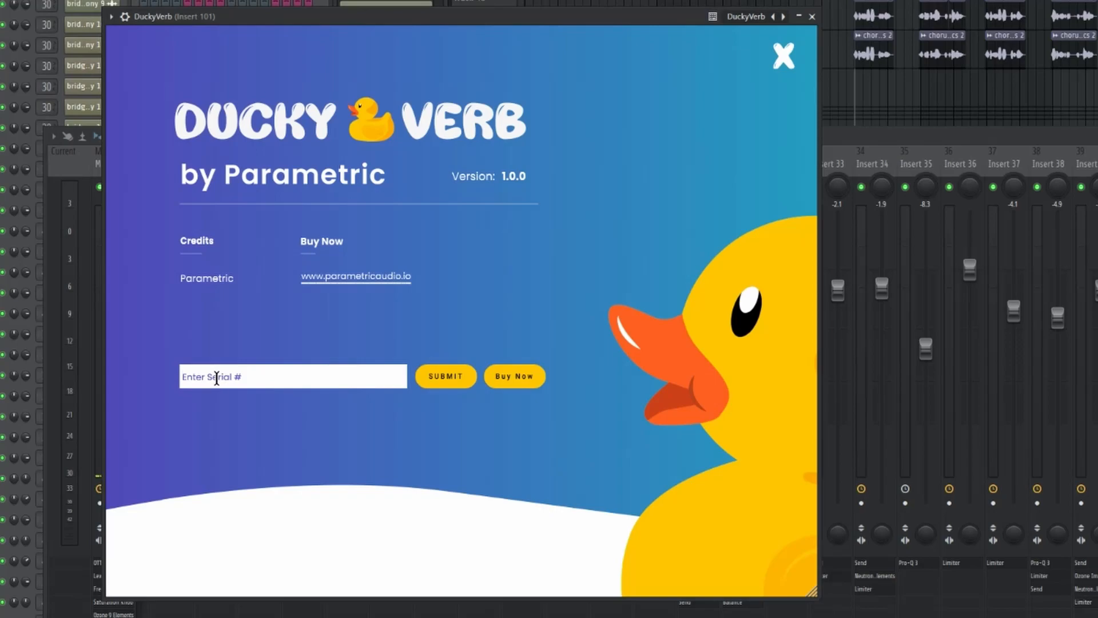
{"action": "left_click", "coordinate": [217, 377]}
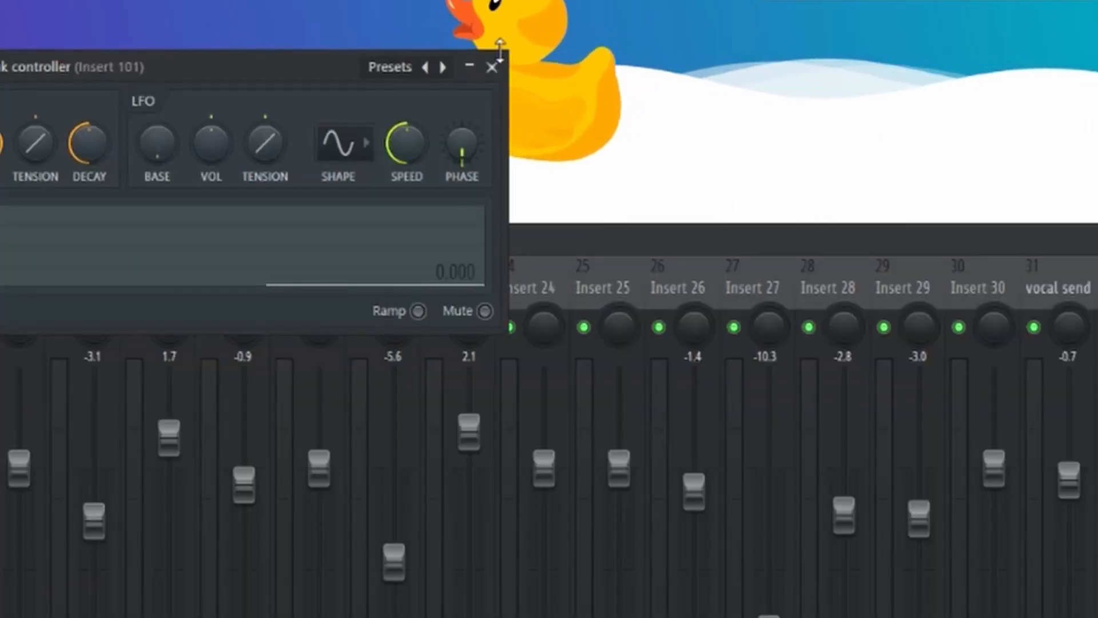
- Move DuckyVerb's low-cut EQ point to about 43 Hz and -2.0 dB, closing the peak controller and reverb windows
{"action": "left_click", "coordinate": [491, 68]}
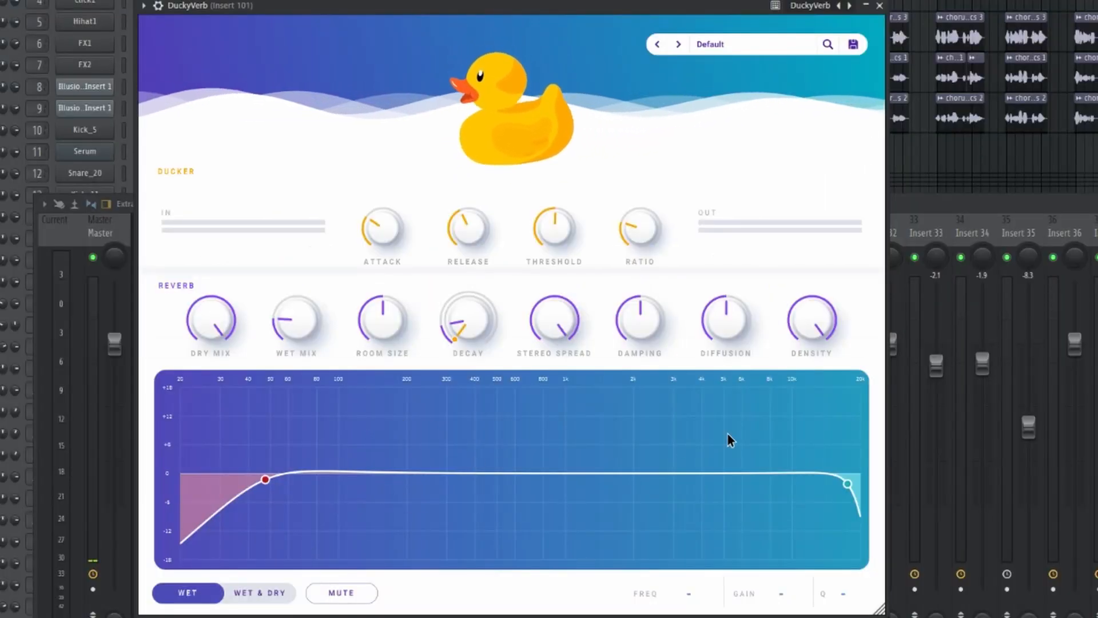
{"action": "mouse_move", "coordinate": [265, 479]}
{"action": "left_mouse_down"}
{"action": "mouse_move", "coordinate": [296, 481]}
{"action": "mouse_move", "coordinate": [290, 499]}
{"action": "mouse_move", "coordinate": [254, 487]}
{"action": "left_mouse_up"}
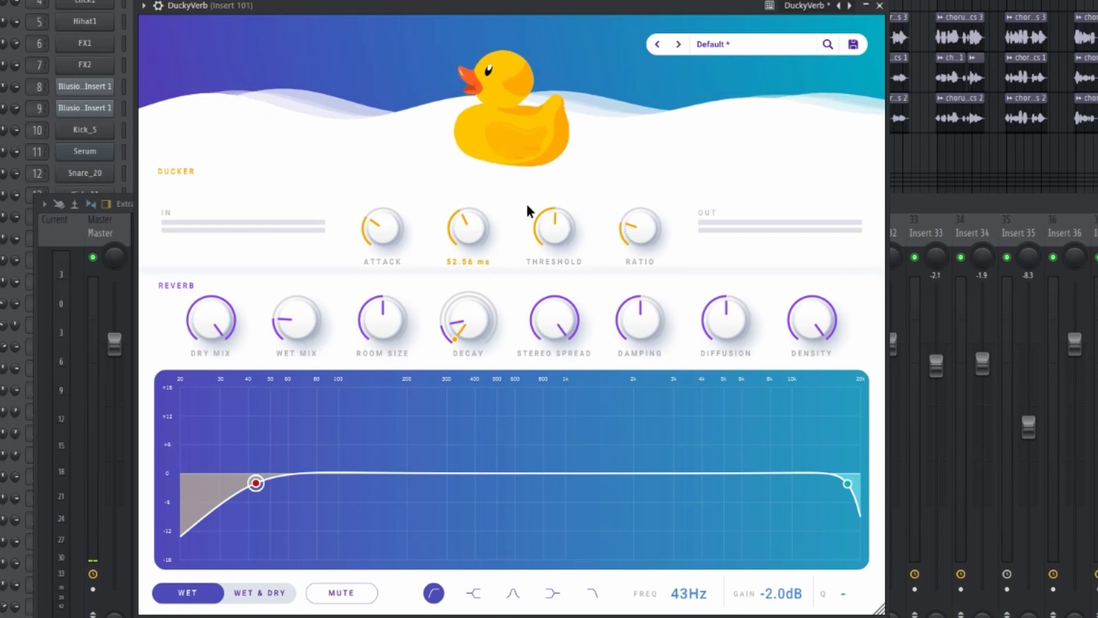
{"action": "key", "text": "F9"}
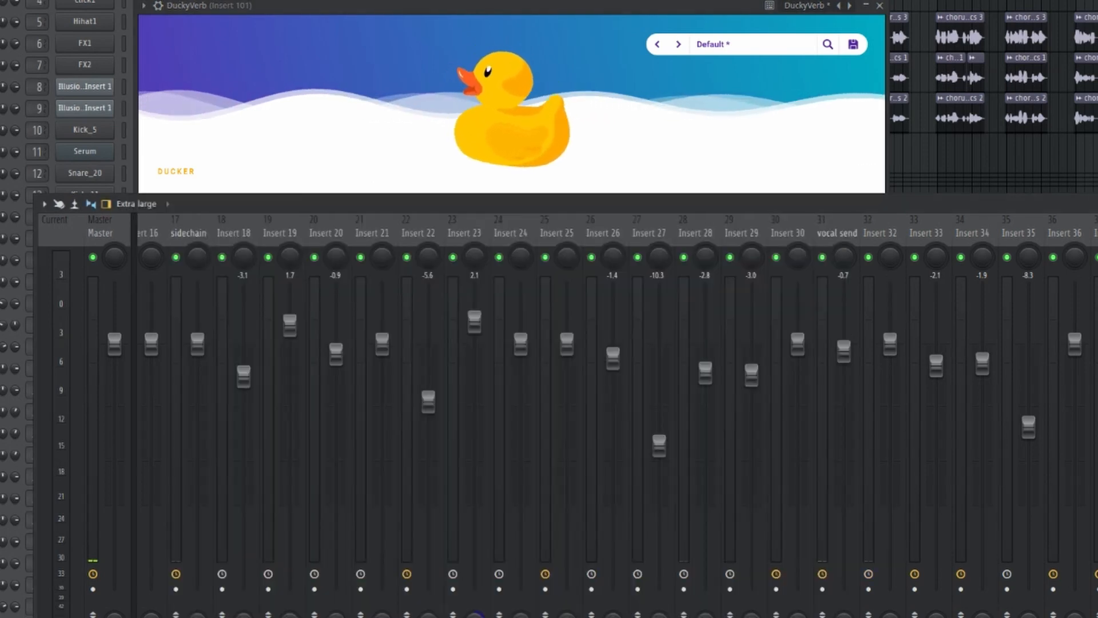
{"action": "left_click", "coordinate": [880, 6]}
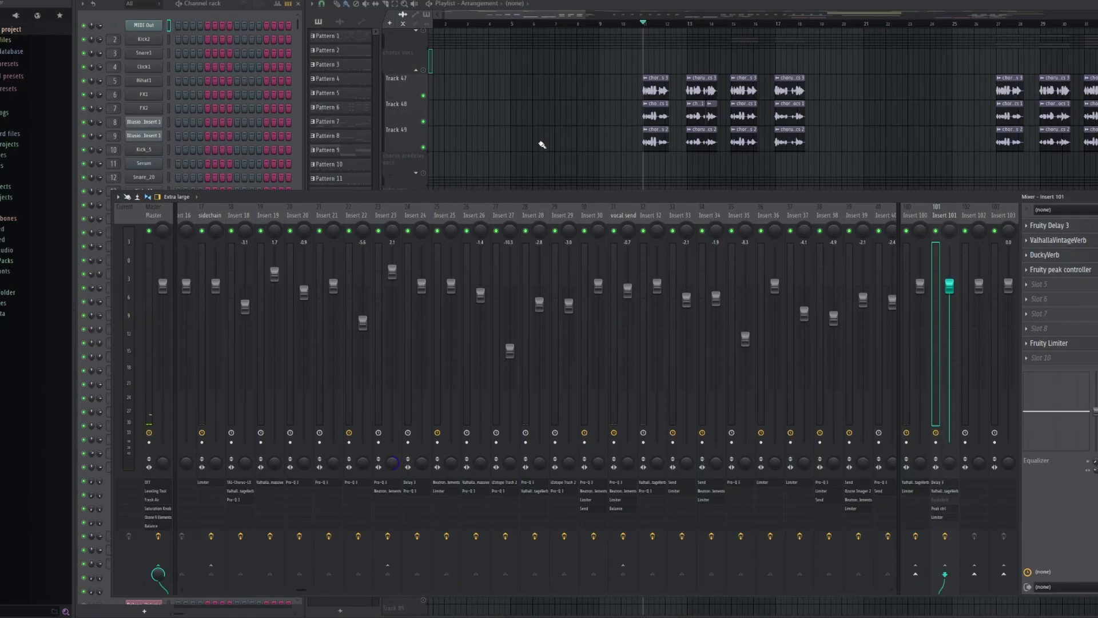
- Play back the chorus vocals and clear the solo on Track 47
{"action": "key", "text": "space"}
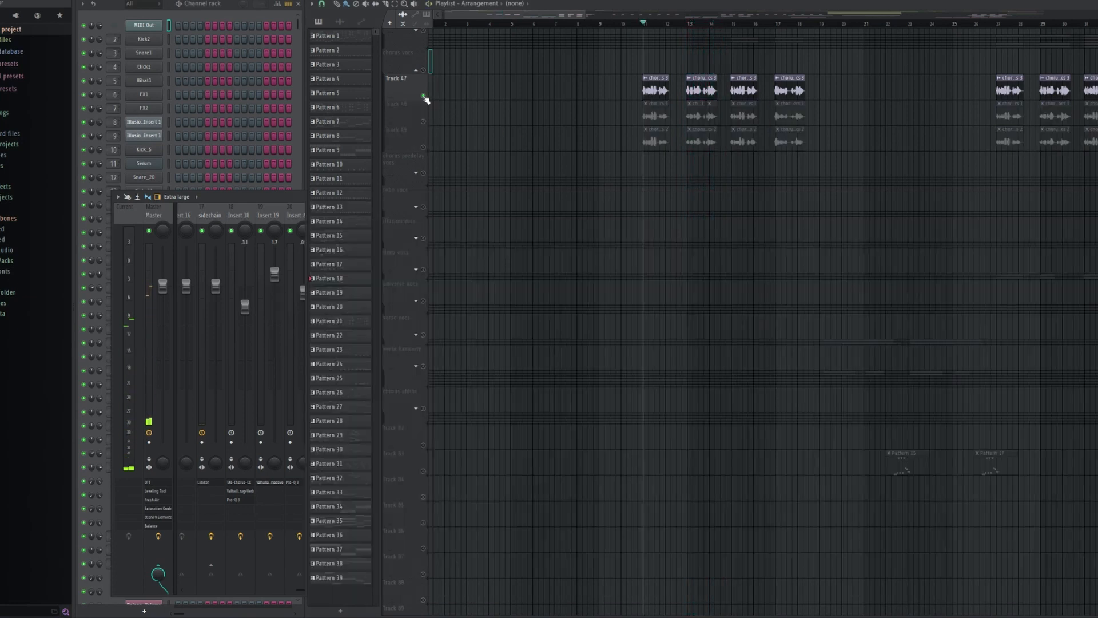
{"action": "right_click", "coordinate": [424, 97]}
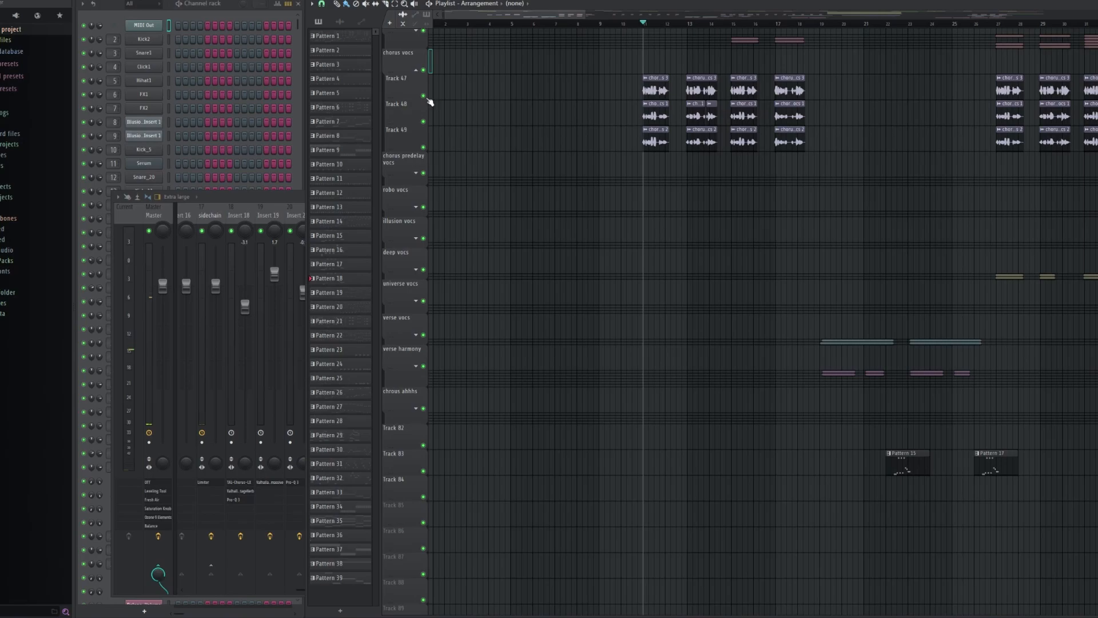
{"action": "left_click", "coordinate": [299, 194]}
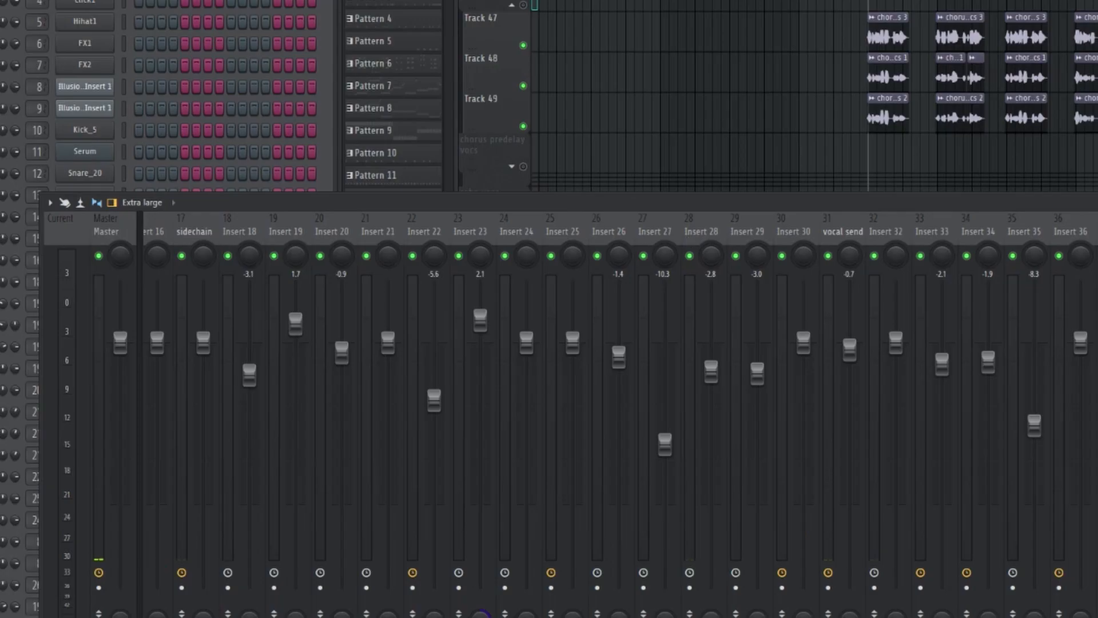
- Reopen DuckyVerb and set the ducker threshold to about -16.5 dB and attack to about 1.54 ms, with lower release and ratio
{"action": "left_click", "coordinate": [1093, 343]}
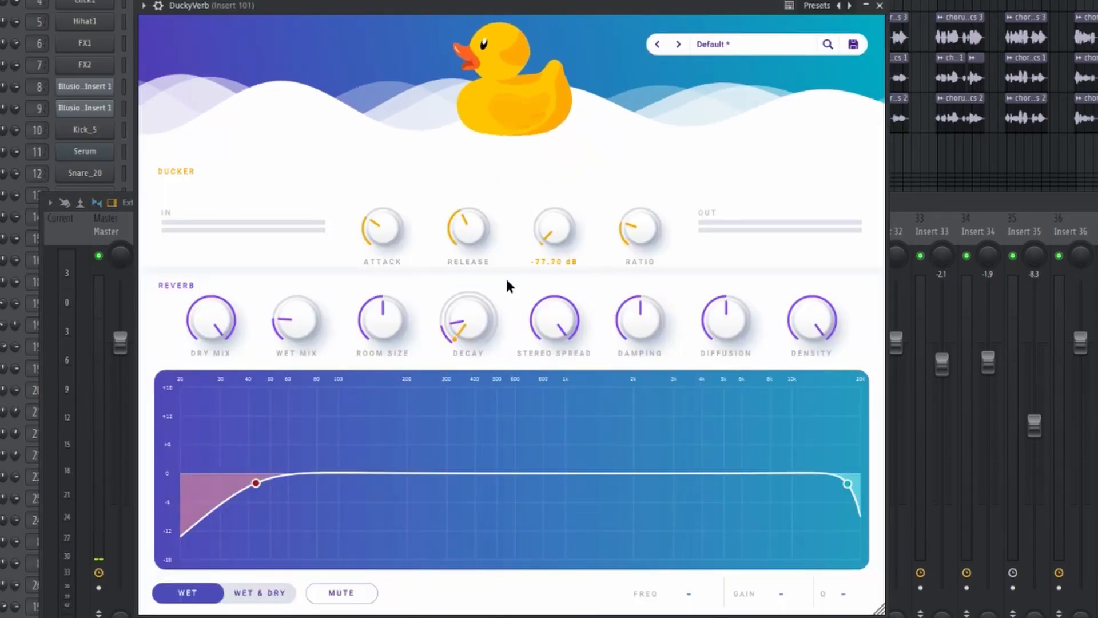
{"action": "left_click_drag", "start_coordinate": [517, 215], "coordinate": [616, 143]}
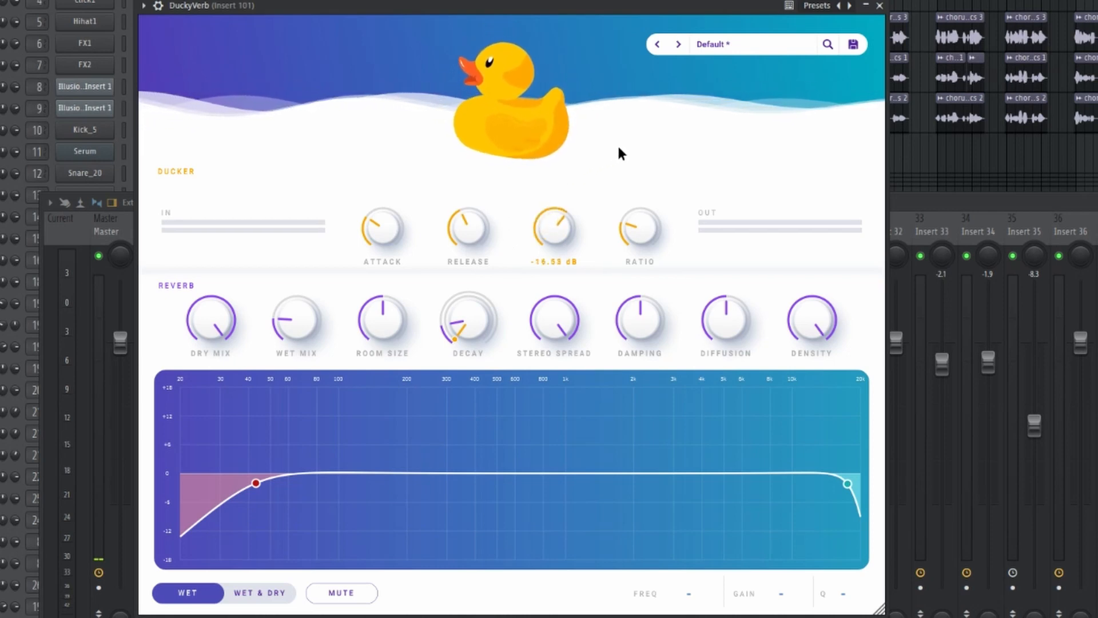
{"action": "left_click_drag", "start_coordinate": [633, 231], "coordinate": [580, 257]}
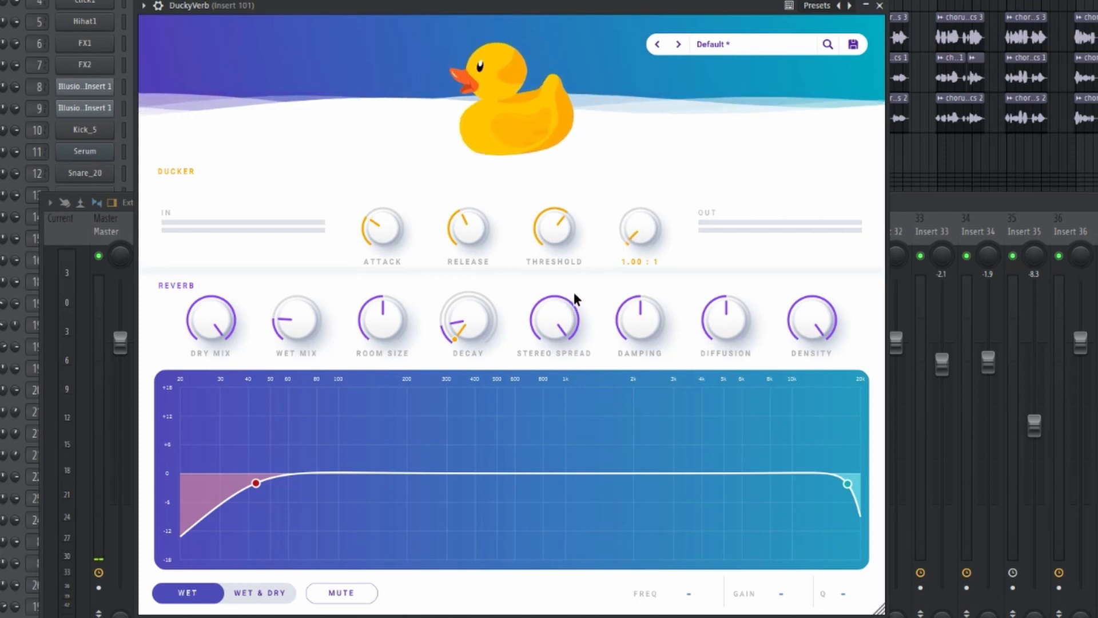
{"action": "left_click_drag", "start_coordinate": [468, 227], "coordinate": [342, 227]}
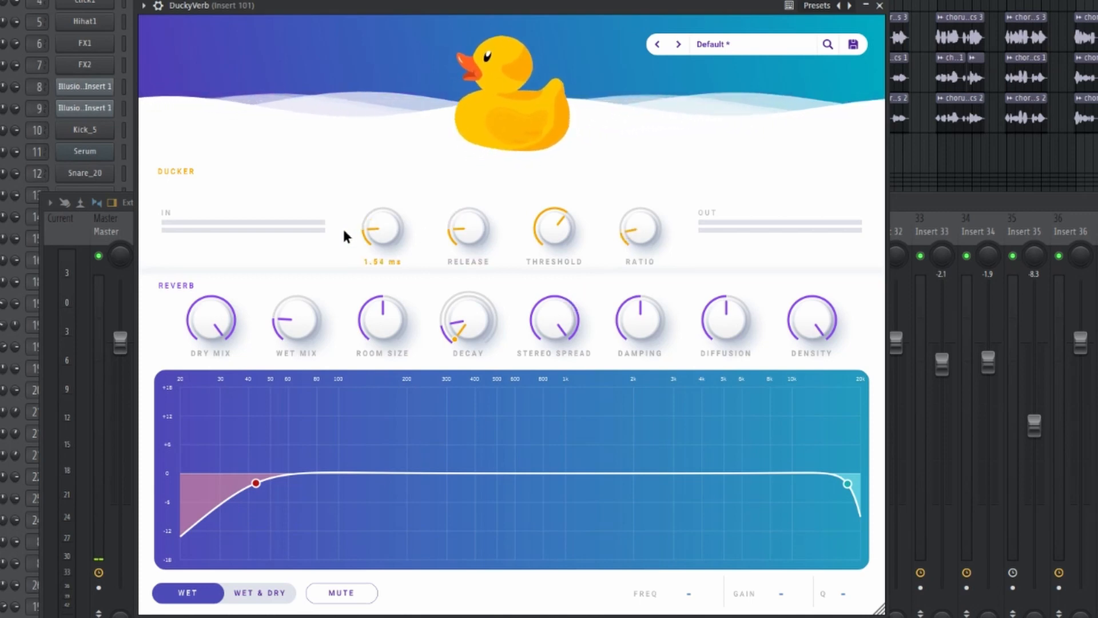
- Set DuckyVerb's dry mix to -∞ dB and raise its wet mix to maximum
{"action": "left_click_drag", "start_coordinate": [222, 309], "coordinate": [190, 443]}
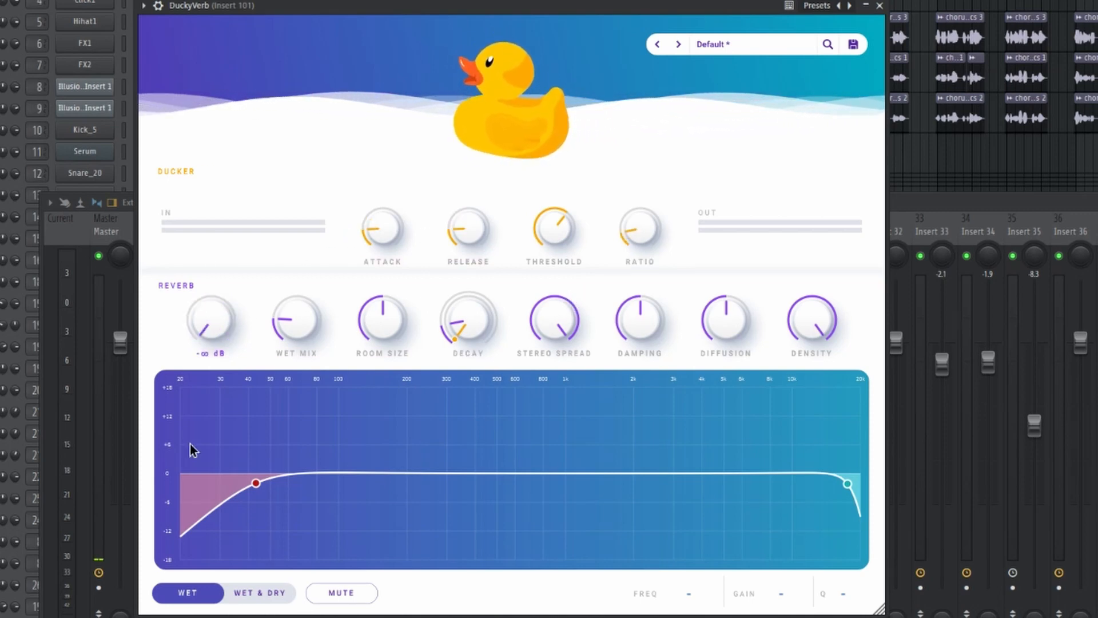
{"action": "left_click_drag", "start_coordinate": [266, 323], "coordinate": [321, 191]}
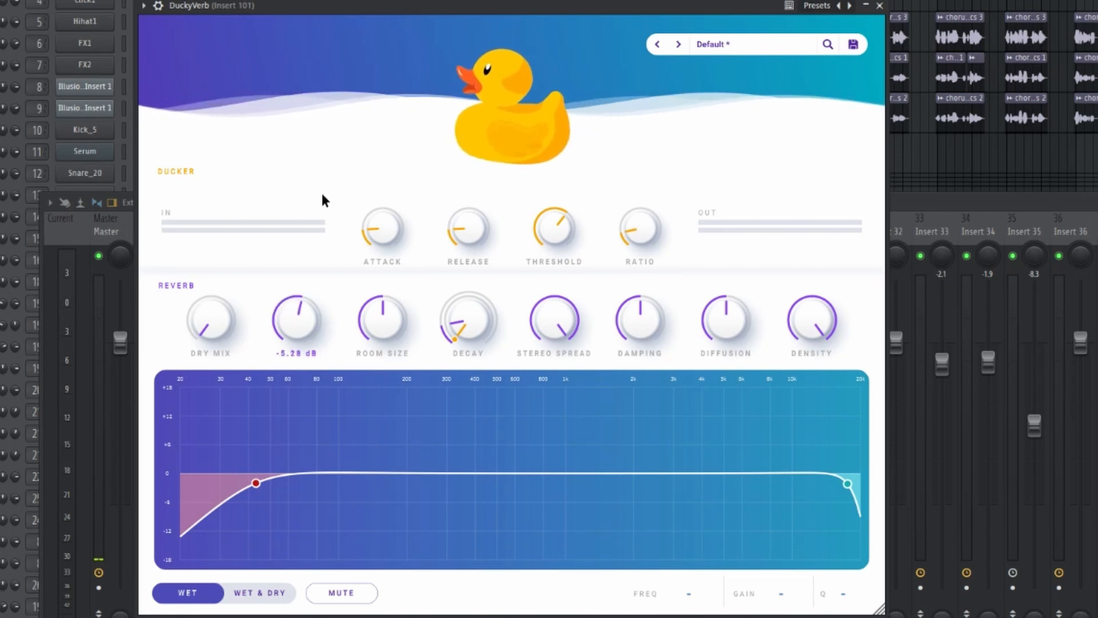
{"action": "left_click_drag", "start_coordinate": [380, 455], "coordinate": [287, 455]}
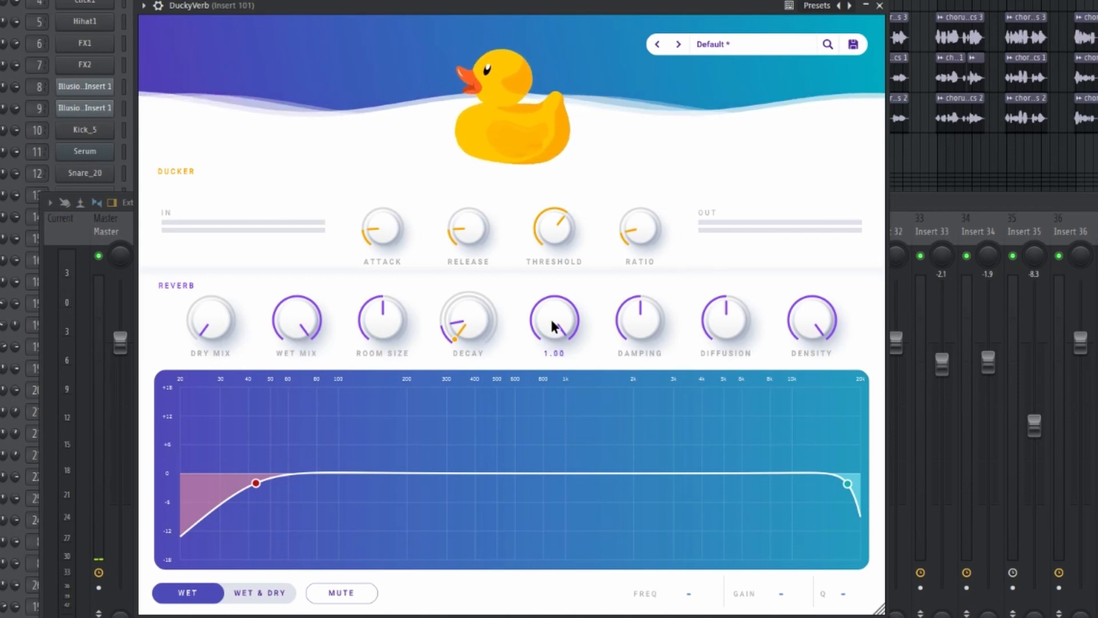
- Raise room size and diffusion to maximum, reduce damping, adjust the decay modulation, and set the dry mix to about -6.13 dB
{"action": "left_click_drag", "start_coordinate": [396, 312], "coordinate": [408, 324]}
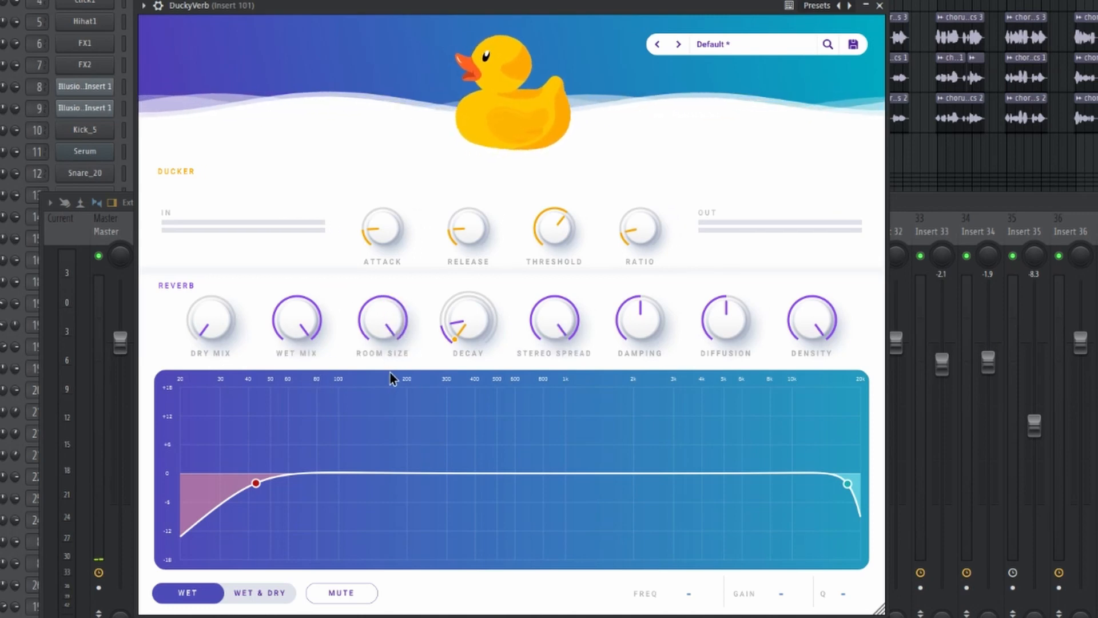
{"action": "left_click_drag", "start_coordinate": [752, 307], "coordinate": [721, 387]}
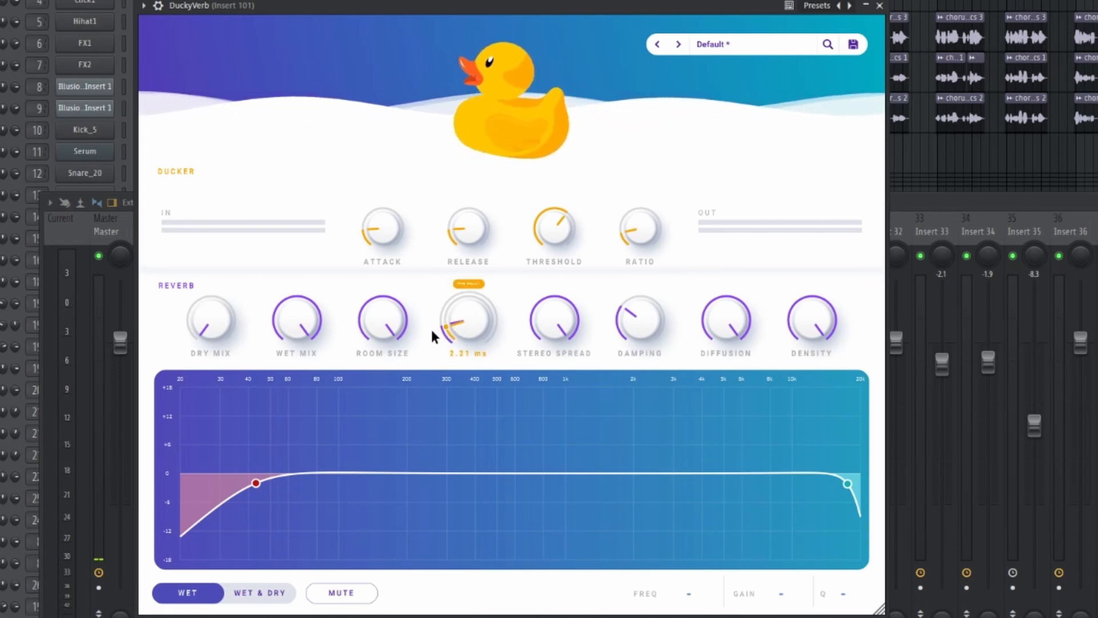
{"action": "mouse_move", "coordinate": [430, 327]}
{"action": "left_mouse_down"}
{"action": "mouse_move", "coordinate": [437, 314]}
{"action": "mouse_move", "coordinate": [410, 331]}
{"action": "left_mouse_up"}
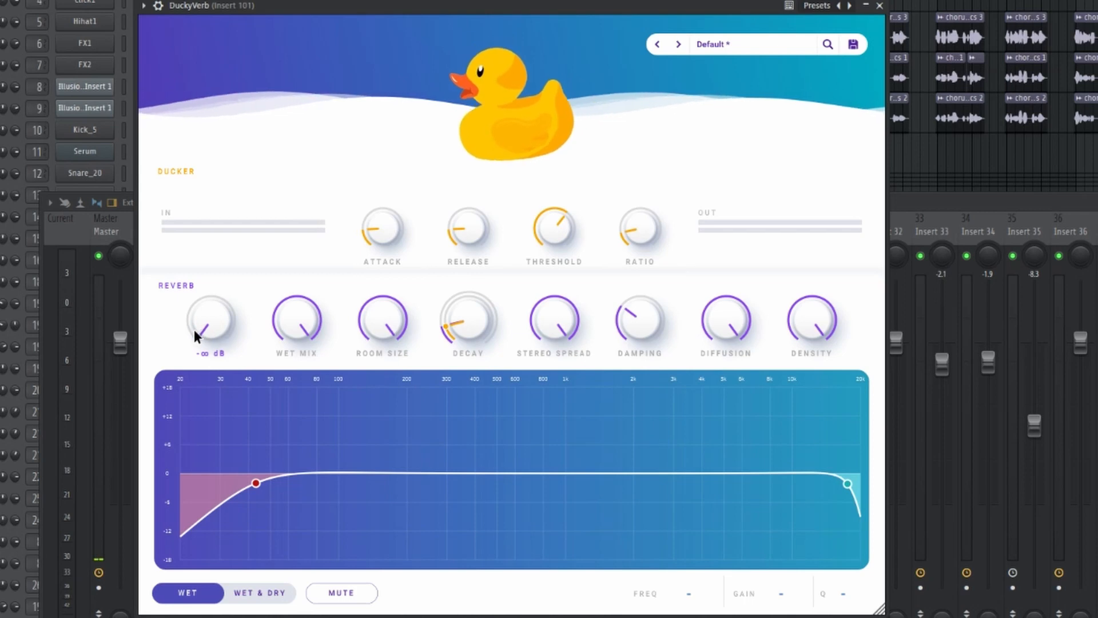
{"action": "left_click_drag", "start_coordinate": [196, 332], "coordinate": [224, 215]}
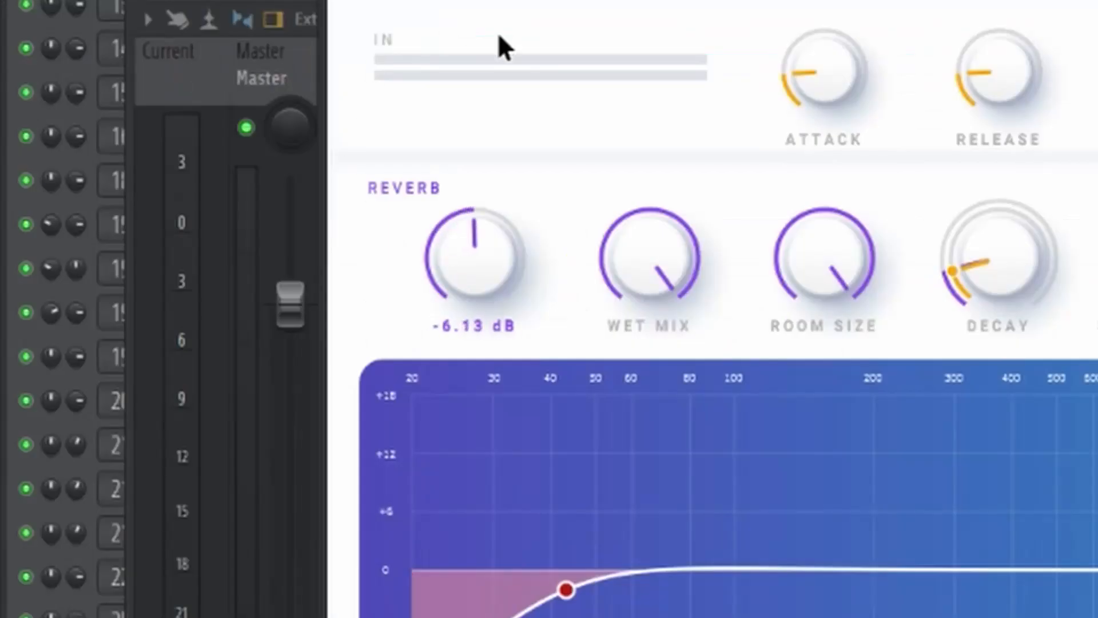
- Turn DuckyVerb's dry mix down to -∞ dB, checking it against the mix control in ValhallaVintageVerb
{"action": "left_click_drag", "start_coordinate": [503, 46], "coordinate": [664, 617]}
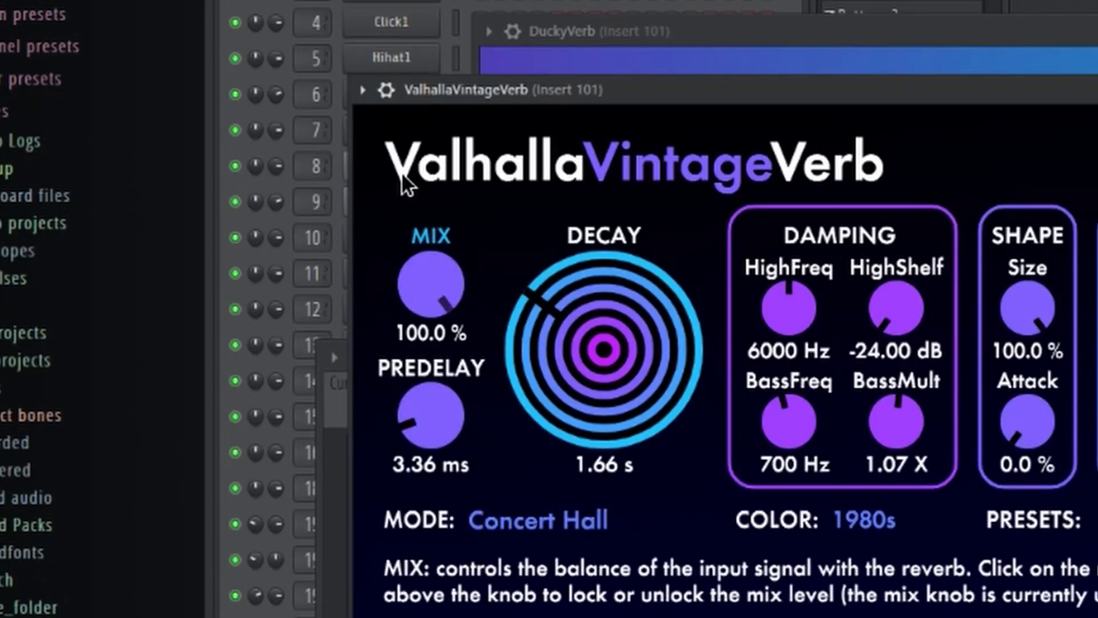
{"action": "left_click_drag", "start_coordinate": [402, 175], "coordinate": [457, 194]}
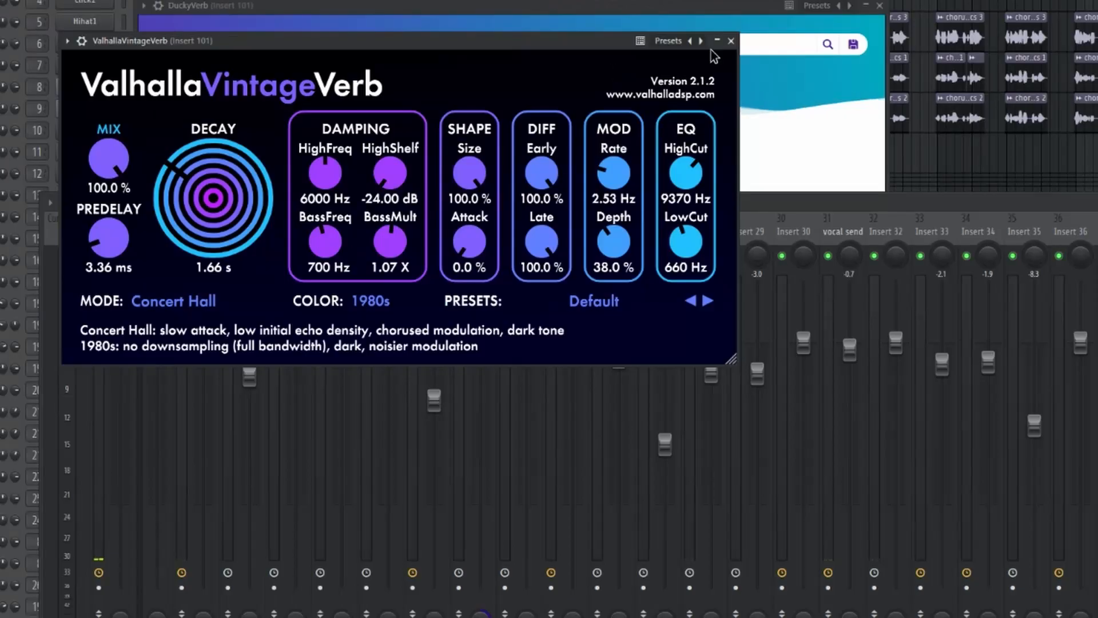
{"action": "left_click", "coordinate": [717, 40]}
{"action": "left_click", "coordinate": [557, 59]}
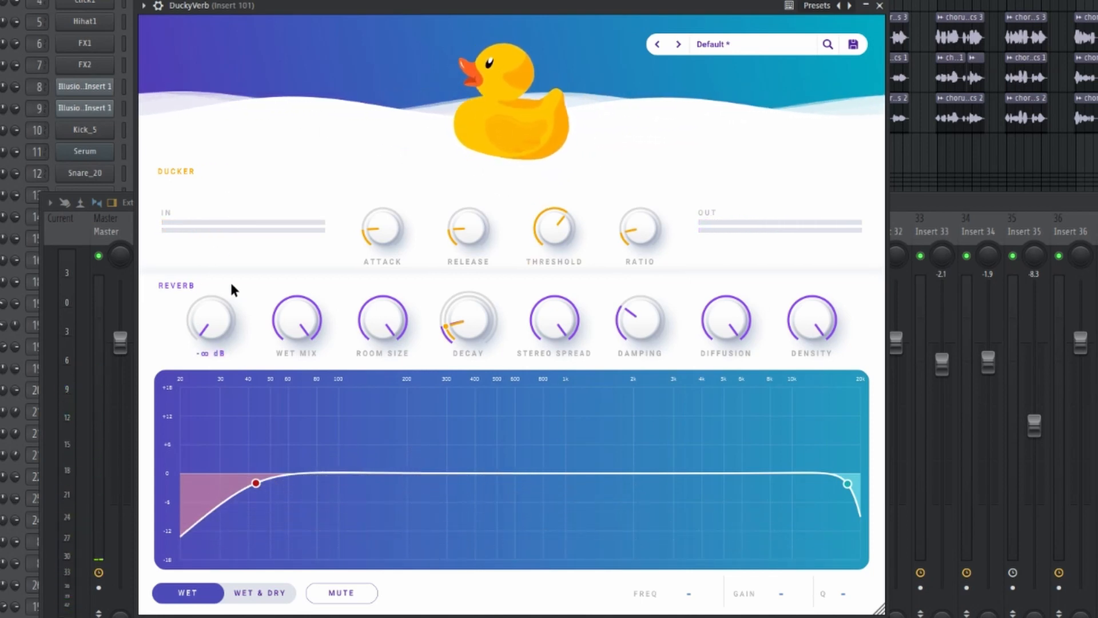
{"action": "left_click_drag", "start_coordinate": [198, 320], "coordinate": [153, 502]}
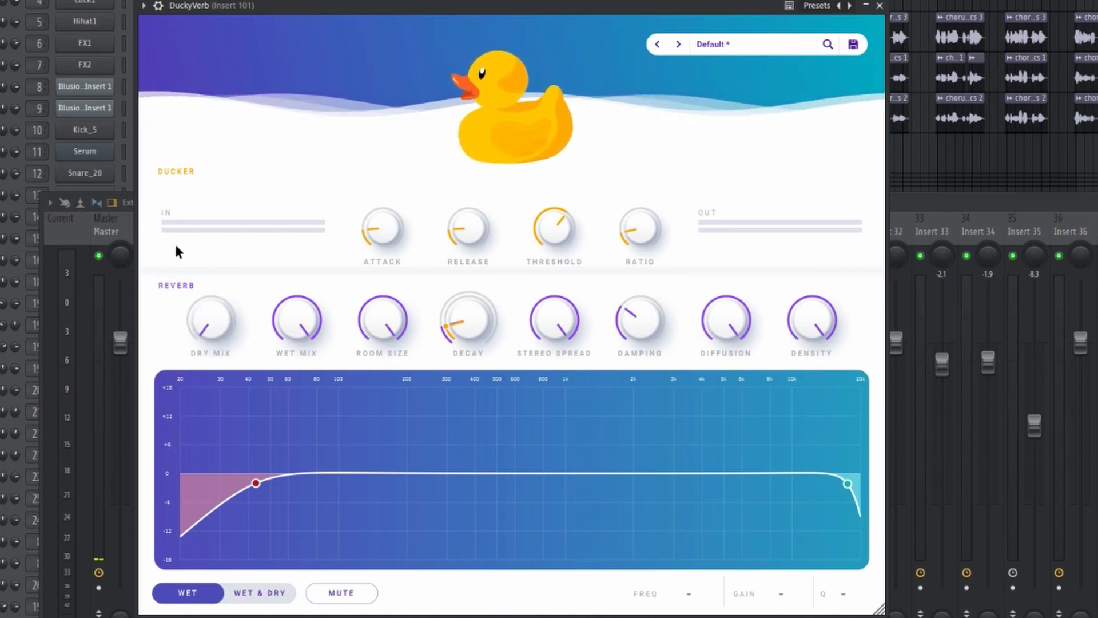
{"action": "left_click_drag", "start_coordinate": [202, 322], "coordinate": [252, 583]}
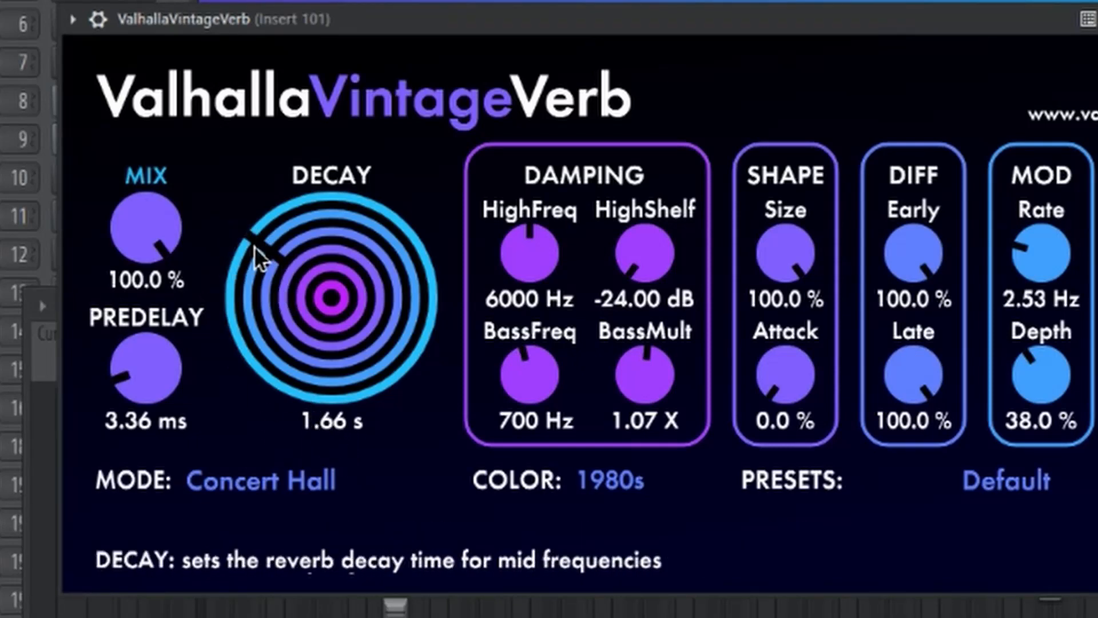
- Sweep ValhallaVintageVerb's decay to 70.00 s and down to 0.53 s, restore it to 1.66 s, and close the plugin
{"action": "left_click_drag", "start_coordinate": [440, 259], "coordinate": [424, 115]}
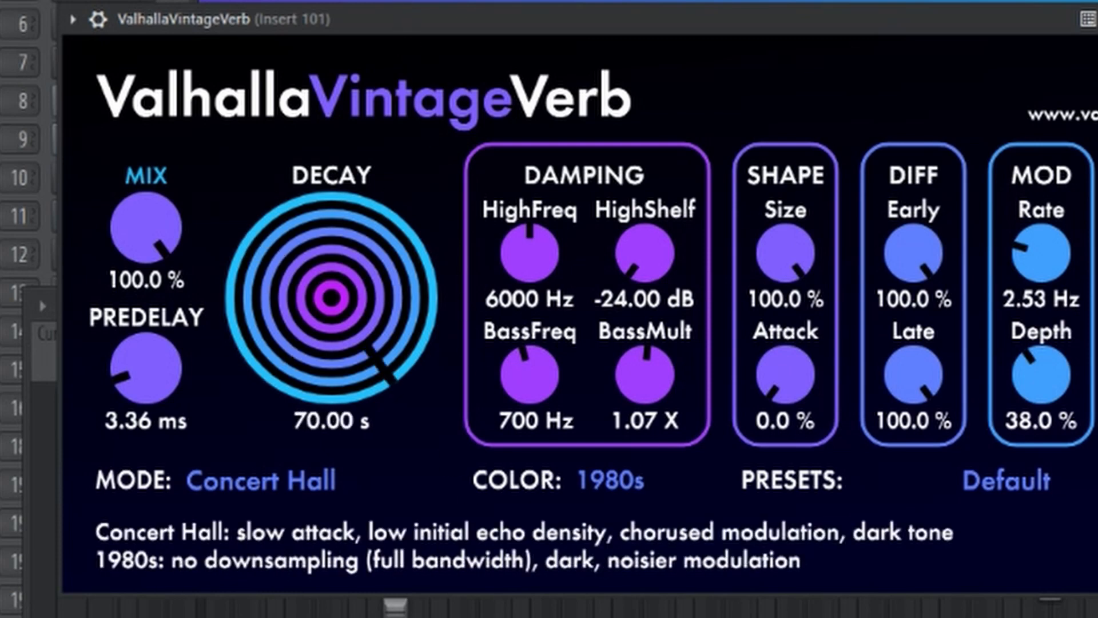
{"action": "left_click_drag", "start_coordinate": [301, 179], "coordinate": [208, 309]}
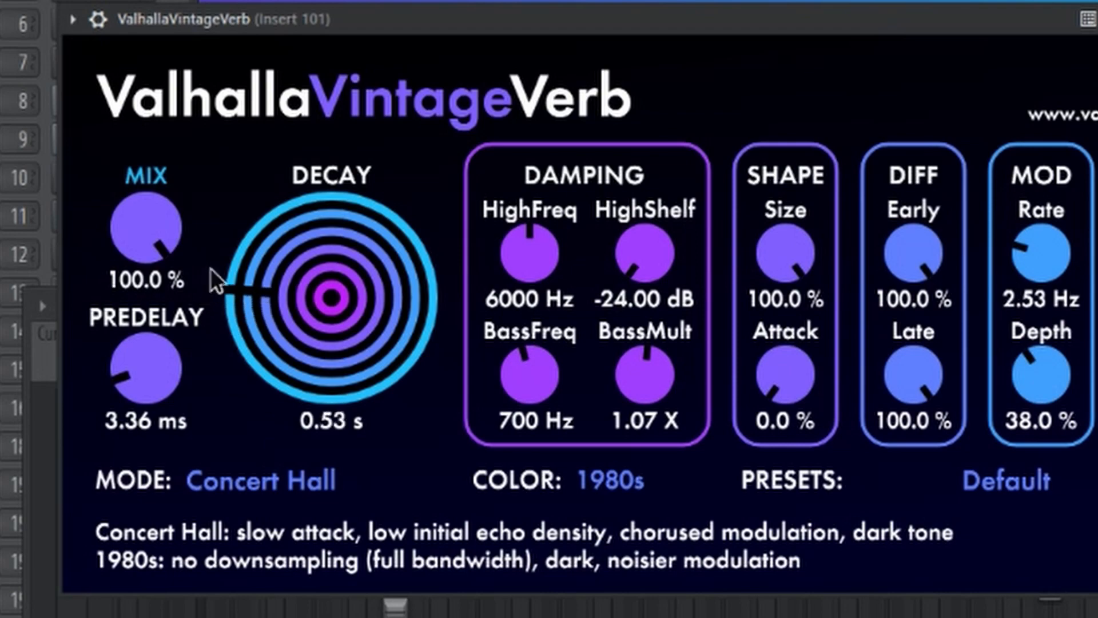
{"action": "left_click_drag", "start_coordinate": [214, 243], "coordinate": [229, 233]}
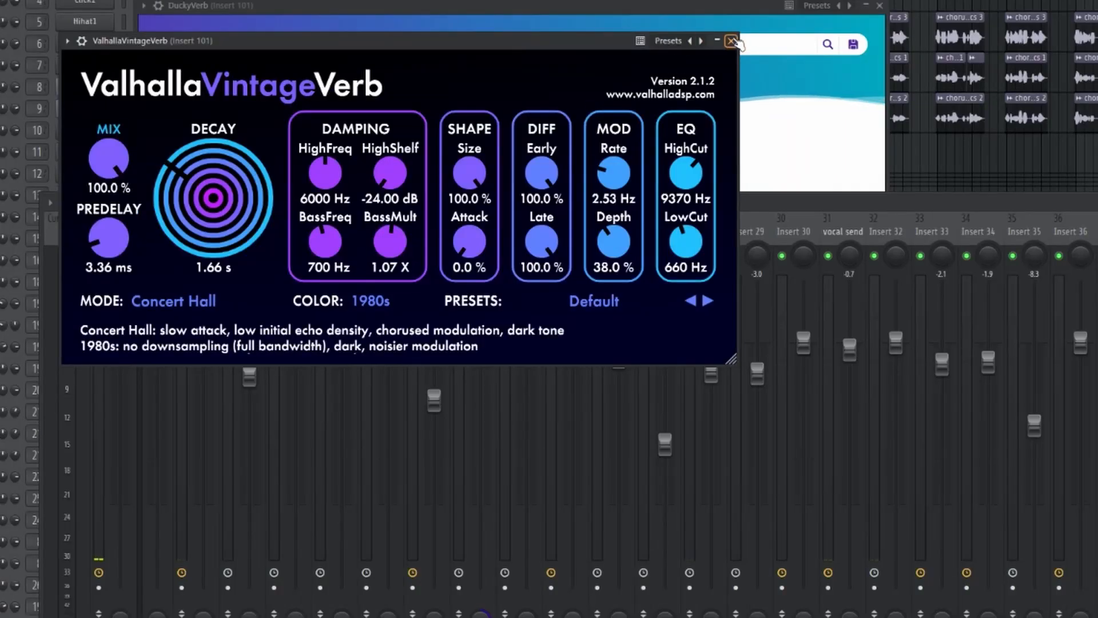
{"action": "left_click", "coordinate": [731, 41]}
- Sweep DuckyVerb's reverb decay up to about 8.72 and bring it back down to a short setting
{"action": "left_click", "coordinate": [618, 74]}
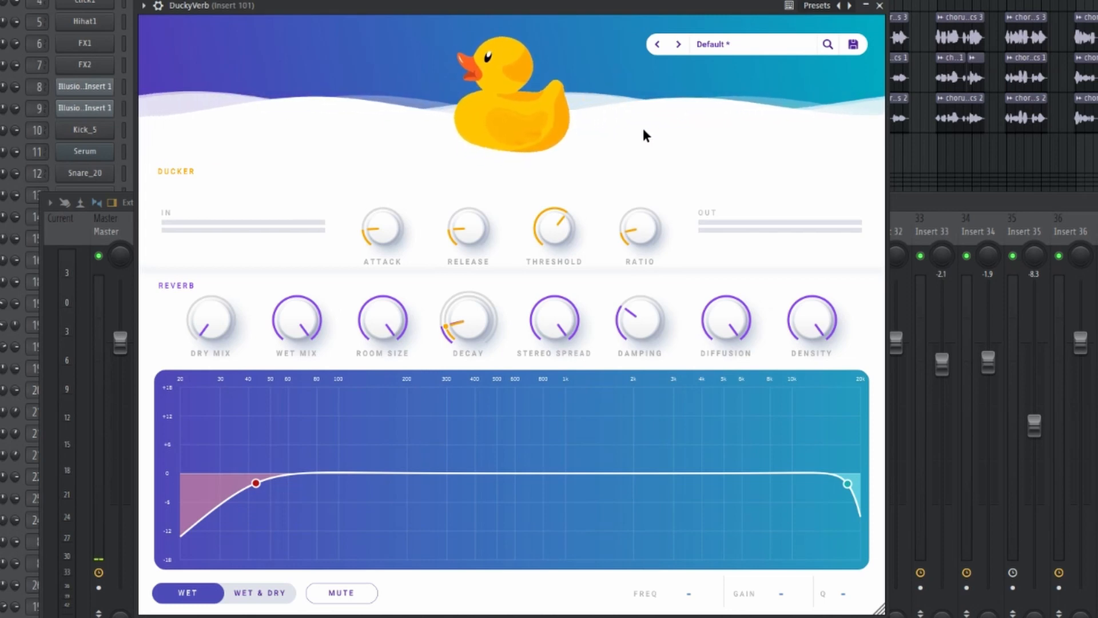
{"action": "mouse_move", "coordinate": [436, 343]}
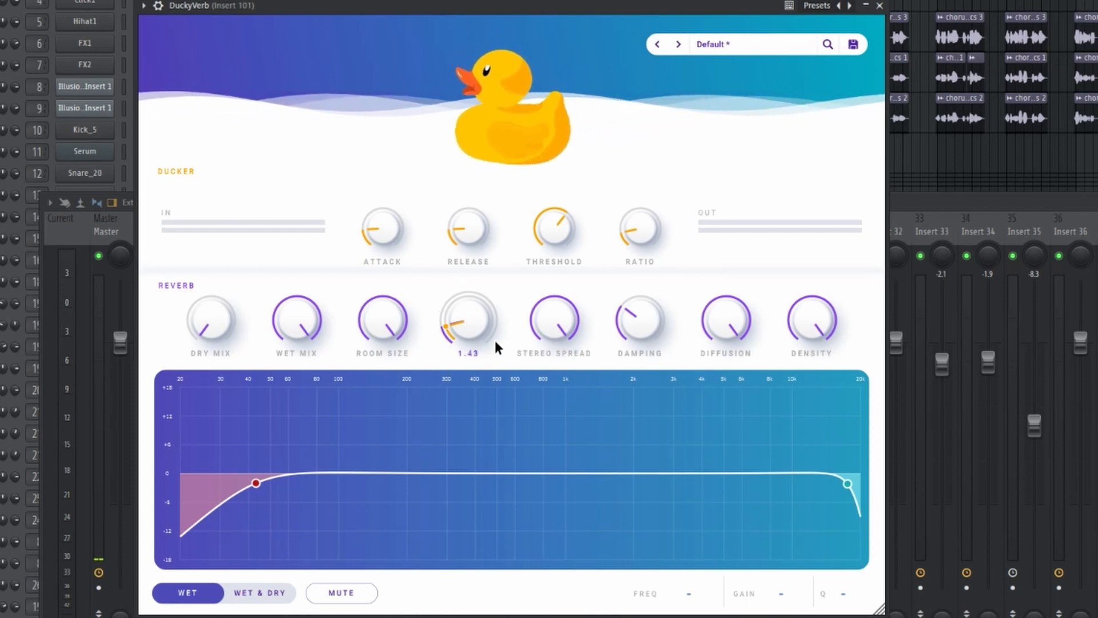
{"action": "scroll", "coordinate": [451, 297], "scroll_direction": "up", "scroll_amount": 5}
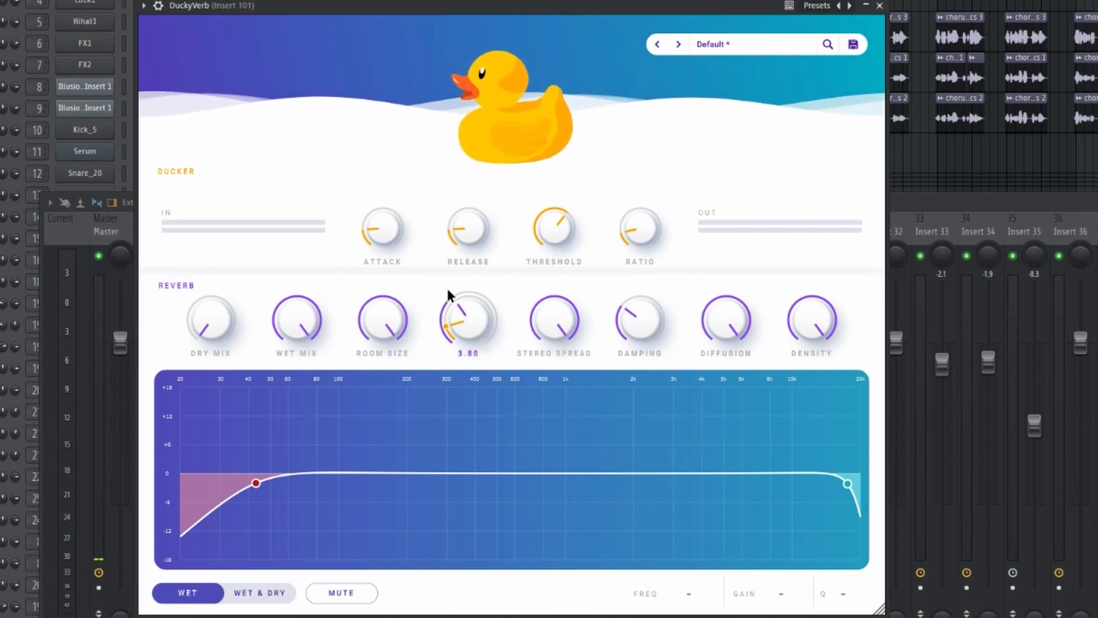
{"action": "scroll", "coordinate": [443, 289], "scroll_direction": "up", "scroll_amount": 10}
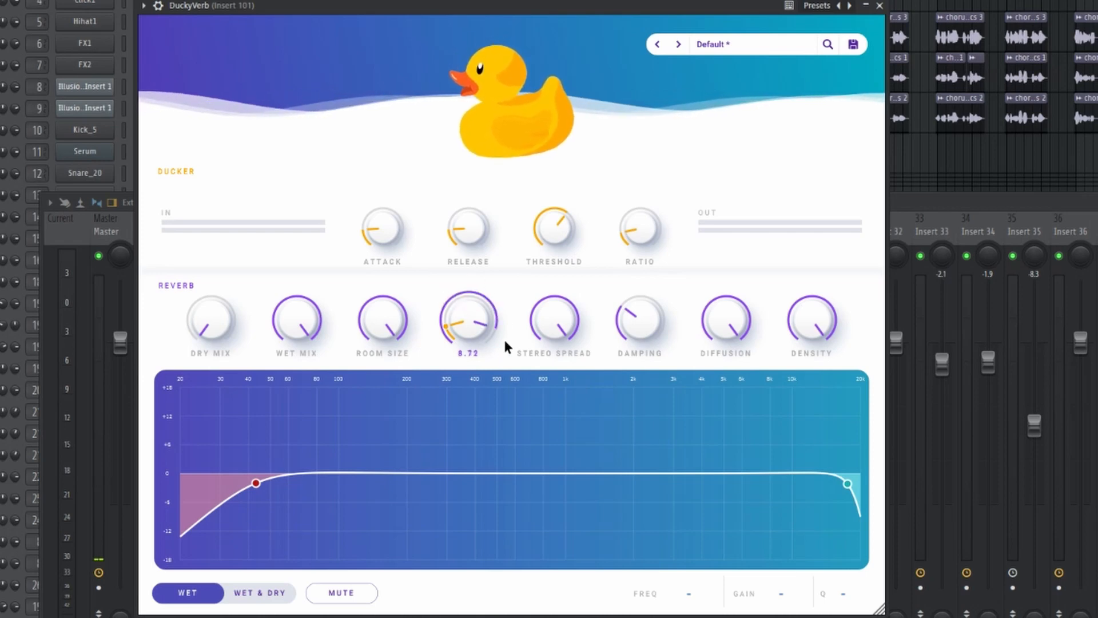
{"action": "left_click_drag", "start_coordinate": [505, 341], "coordinate": [399, 328]}
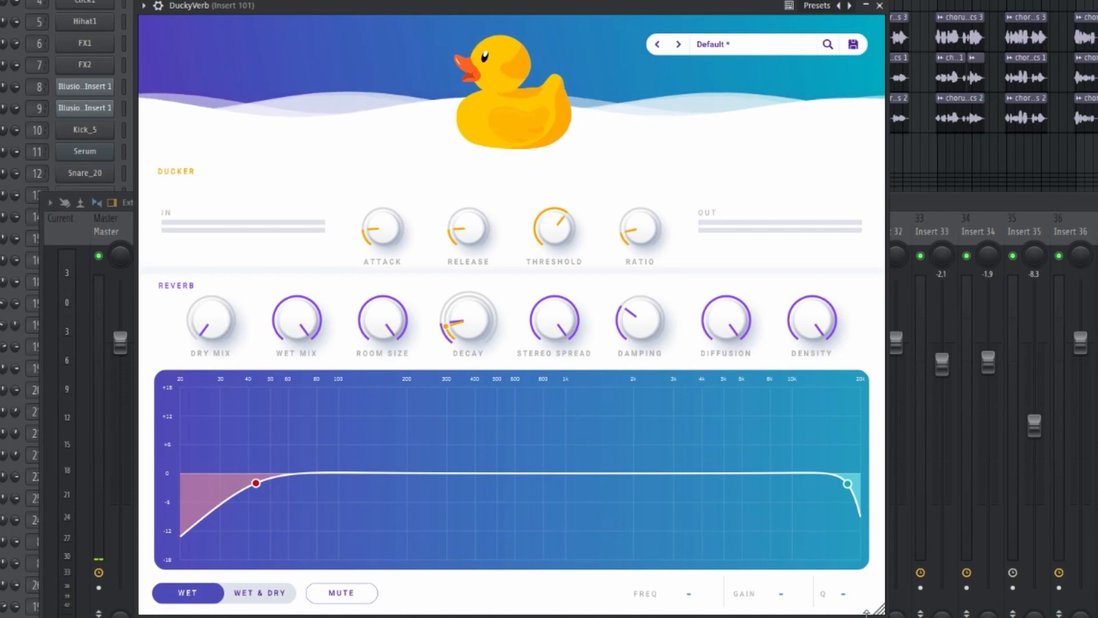
- Shrink the DuckyVerb window to a small size, move it, and enlarge it again
{"action": "left_click_drag", "start_coordinate": [879, 609], "coordinate": [368, 79]}
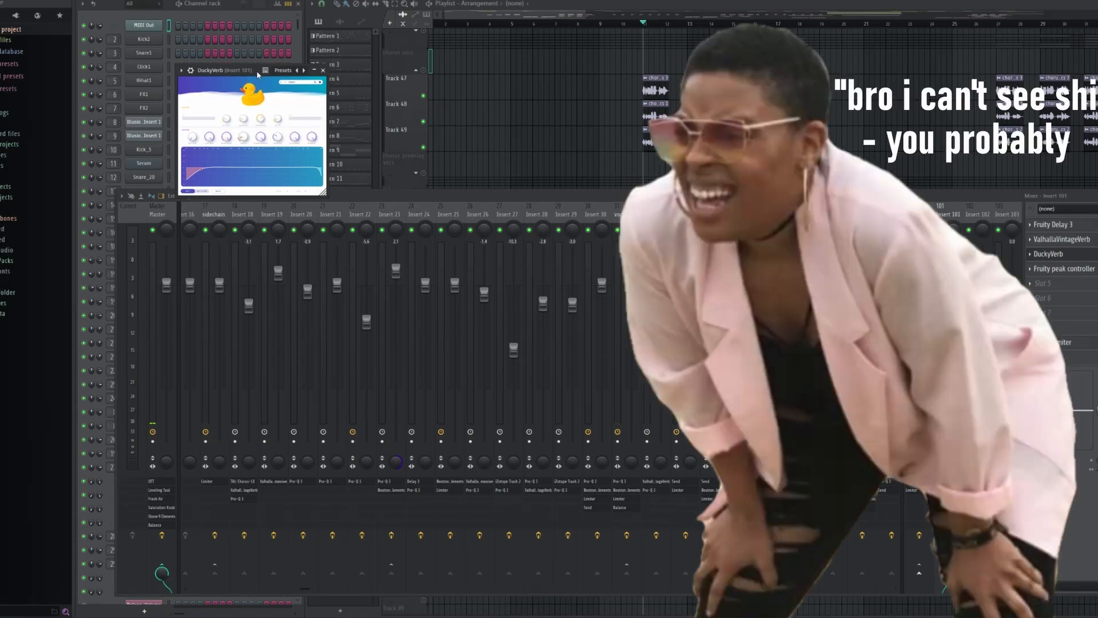
{"action": "left_click_drag", "start_coordinate": [253, 75], "coordinate": [221, 8]}
{"action": "left_click_drag", "start_coordinate": [297, 136], "coordinate": [870, 600]}
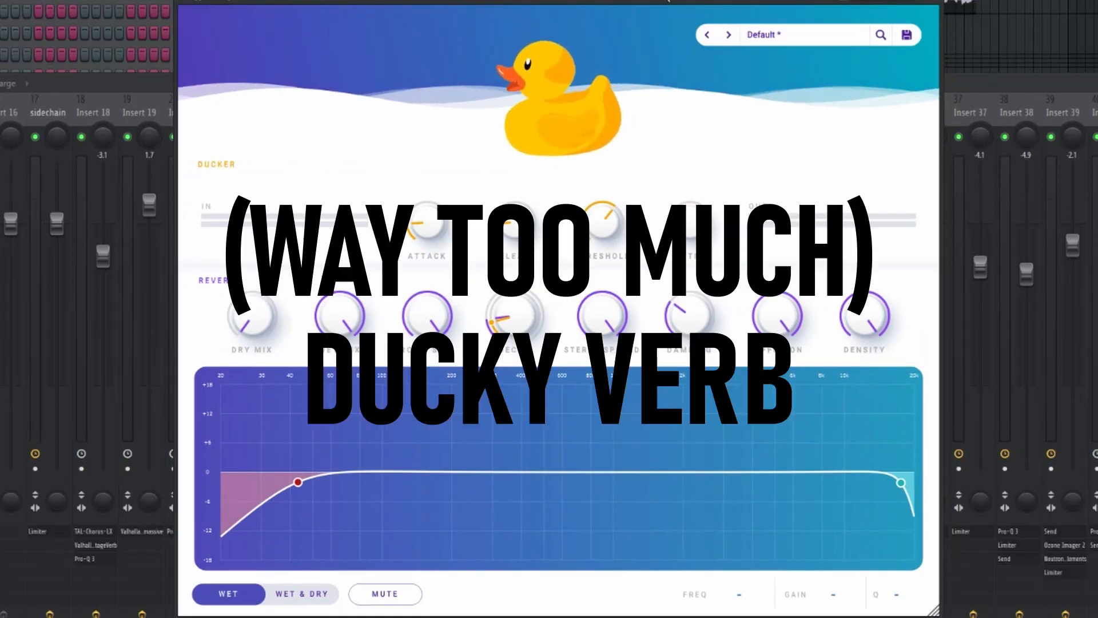
- Play back the vocals while lowering DuckyVerb's wet mix to below -3.72 dB and its ducker ratio to about 1.08 : 1
{"action": "key", "text": "space"}
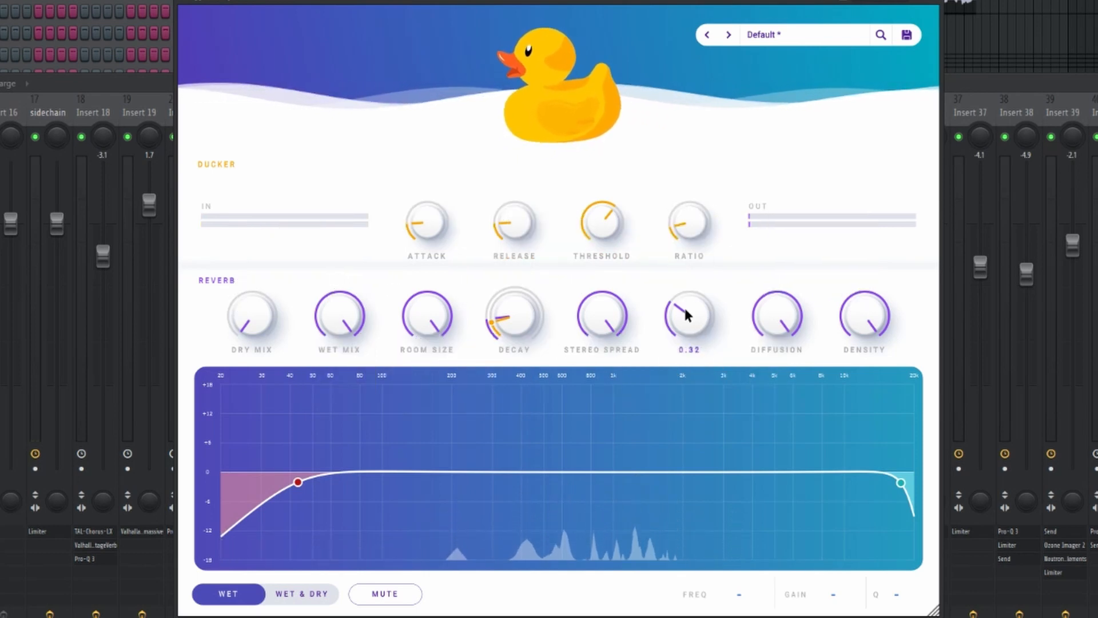
{"action": "left_click_drag", "start_coordinate": [346, 327], "coordinate": [359, 290]}
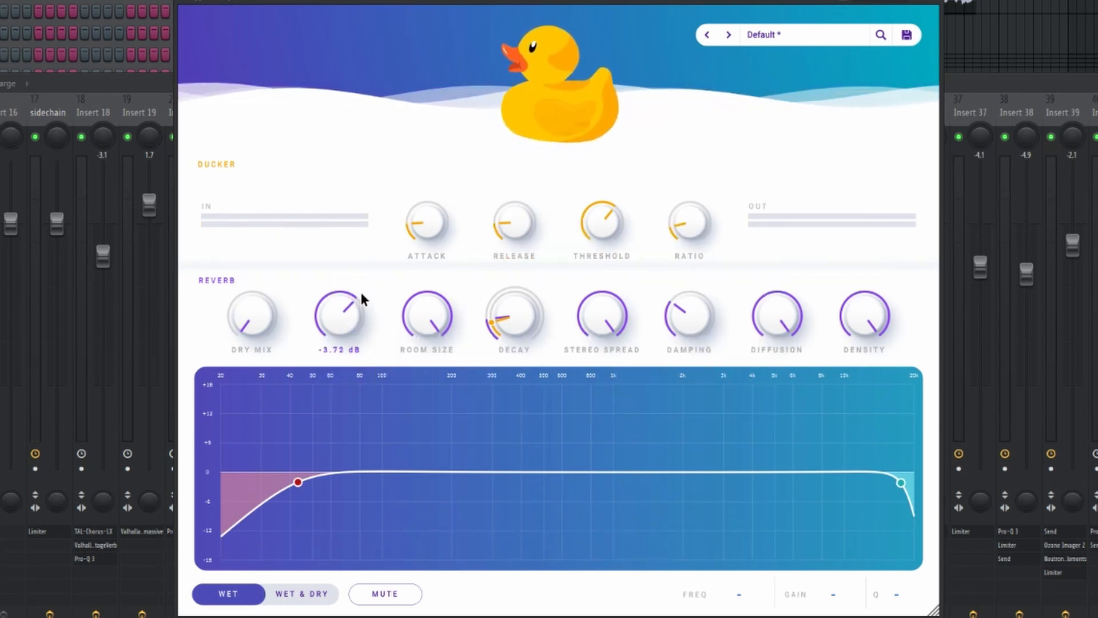
{"action": "key", "text": "space"}
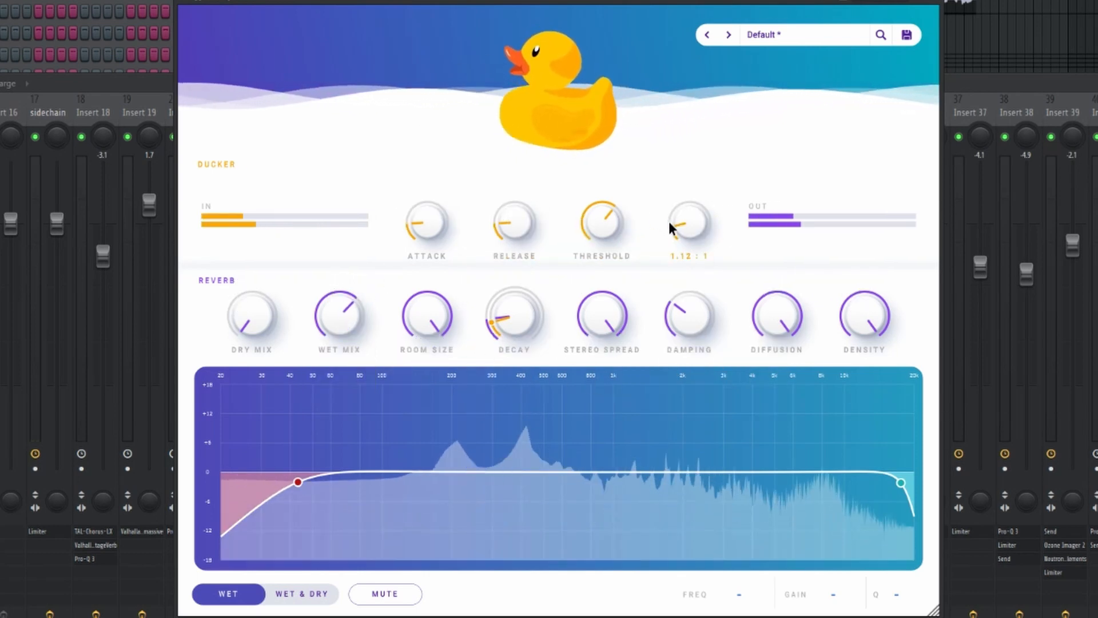
{"action": "left_click_drag", "start_coordinate": [671, 230], "coordinate": [665, 230]}
{"action": "left_click_drag", "start_coordinate": [358, 297], "coordinate": [328, 293]}
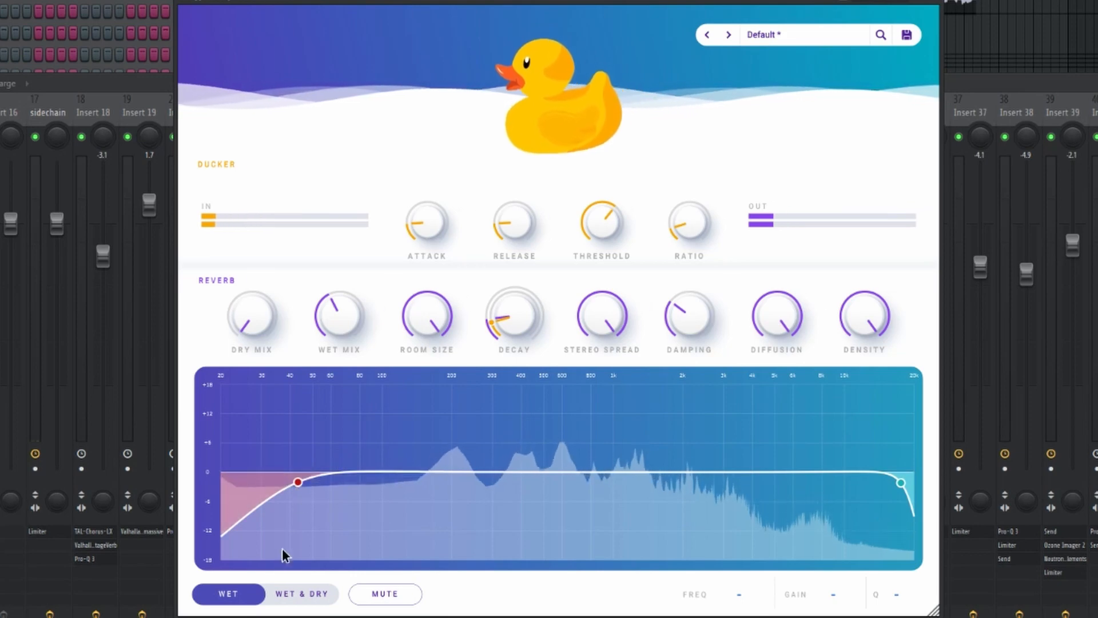
- Set the low cut in DuckyVerb's EQ to about 397 Hz and the high cut to about 3905 Hz
{"action": "left_click_drag", "start_coordinate": [298, 483], "coordinate": [546, 500]}
{"action": "left_click_drag", "start_coordinate": [901, 483], "coordinate": [751, 492]}
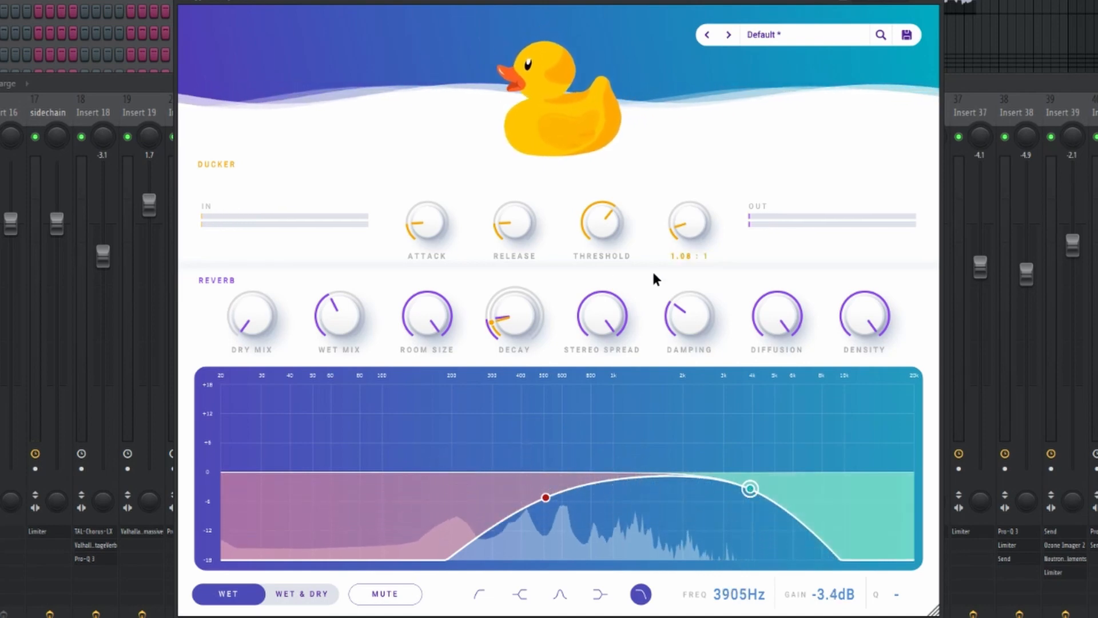
{"action": "left_click_drag", "start_coordinate": [545, 496], "coordinate": [521, 491]}
- Try a lower diffusion in DuckyVerb, and return diffusion and density to maximum
{"action": "mouse_move", "coordinate": [697, 299]}
{"action": "left_click_drag", "start_coordinate": [760, 294], "coordinate": [760, 343]}
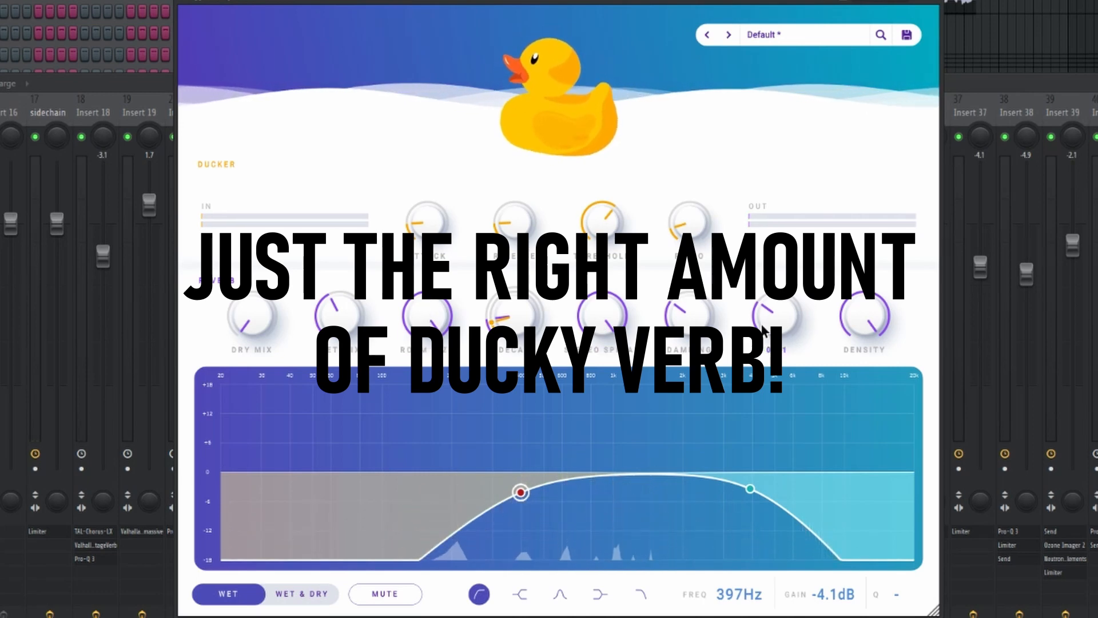
{"action": "left_click_drag", "start_coordinate": [762, 310], "coordinate": [763, 276]}
{"action": "left_click_drag", "start_coordinate": [848, 316], "coordinate": [892, 320]}
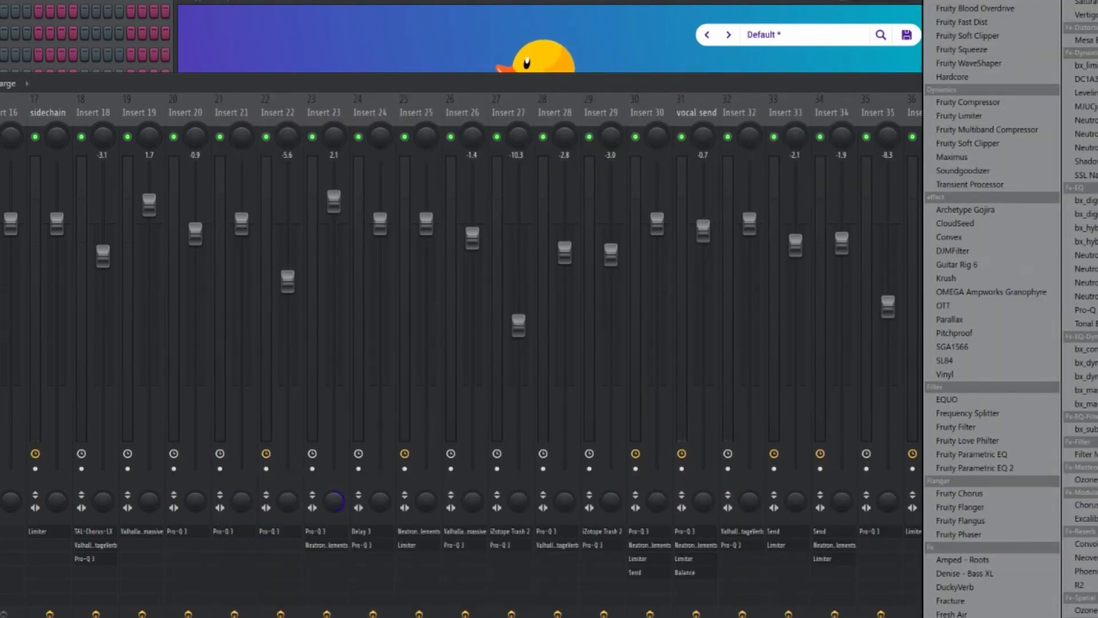
- Load FabFilter Pro-Q 3 on Insert 101, create a low cut at about 143.45 Hz, and delete that band
{"action": "left_click", "coordinate": [1085, 310]}
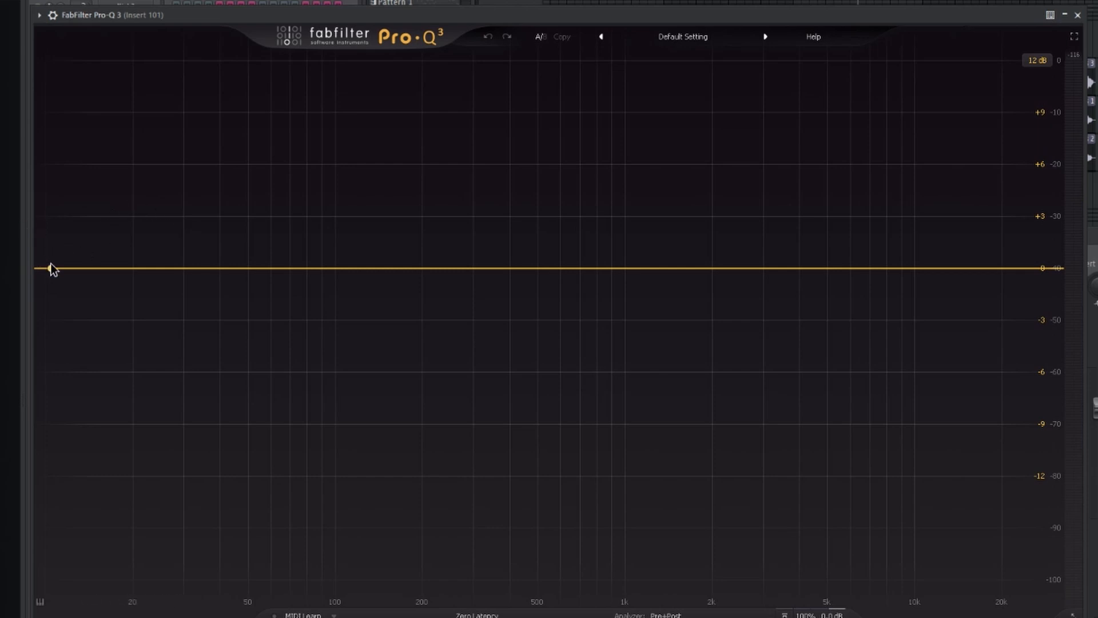
{"action": "left_click_drag", "start_coordinate": [52, 268], "coordinate": [380, 309]}
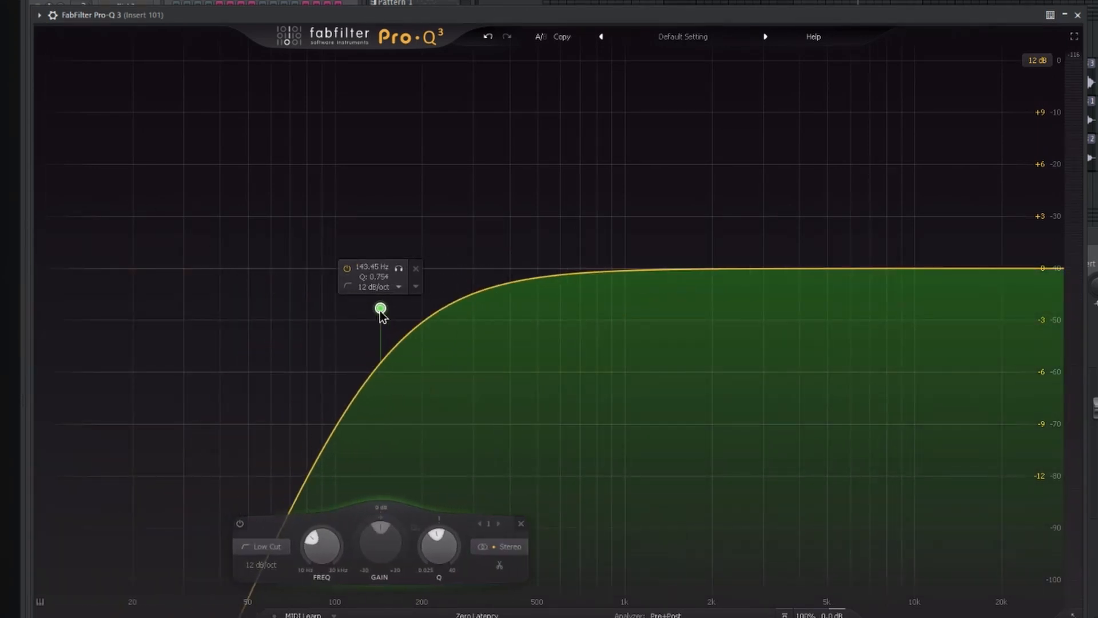
{"action": "right_click", "coordinate": [380, 308]}
{"action": "left_click", "coordinate": [416, 400]}
- Create a bell band in Pro-Q 3 at about 414.51 Hz and +2.45 dB, delete it, and close the equalizer
{"action": "left_click", "coordinate": [613, 267]}
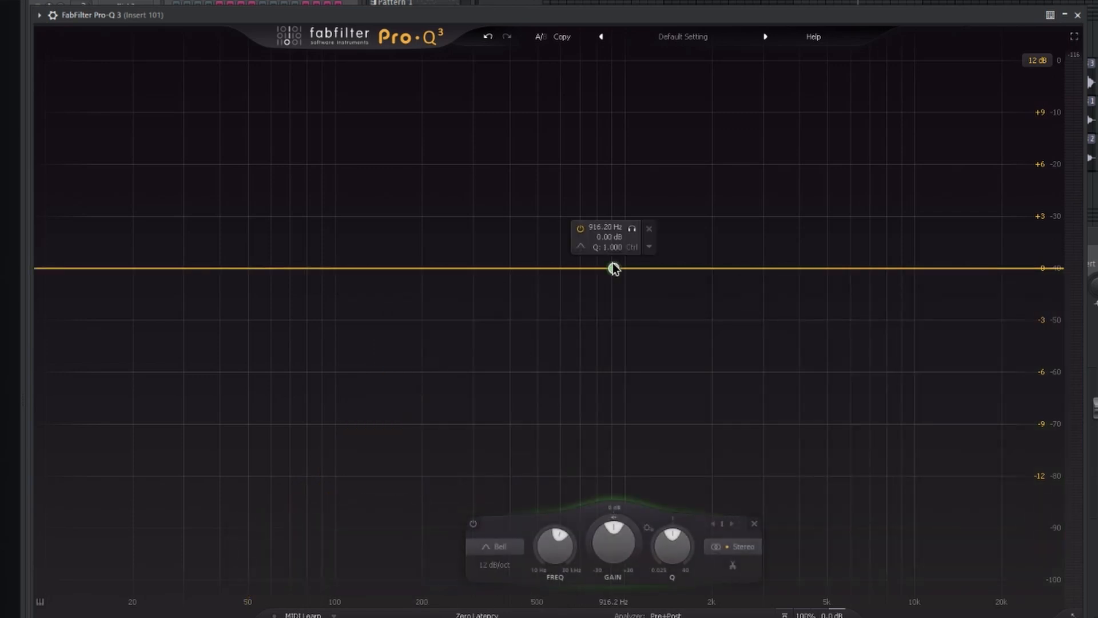
{"action": "left_click_drag", "start_coordinate": [612, 268], "coordinate": [514, 225]}
{"action": "right_click", "coordinate": [513, 225]}
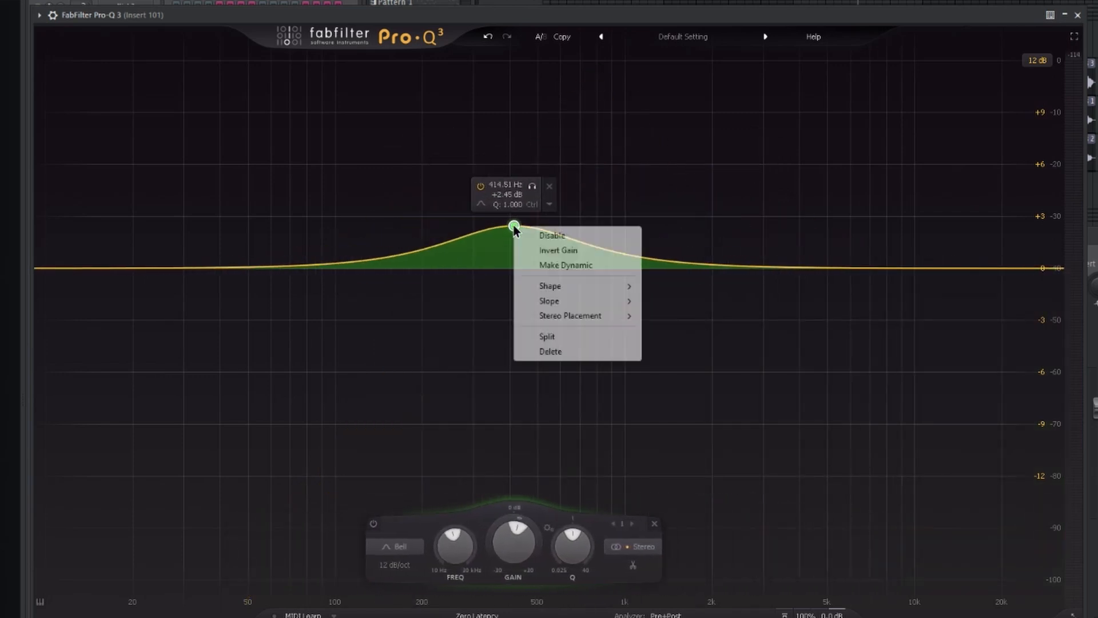
{"action": "left_click", "coordinate": [588, 353]}
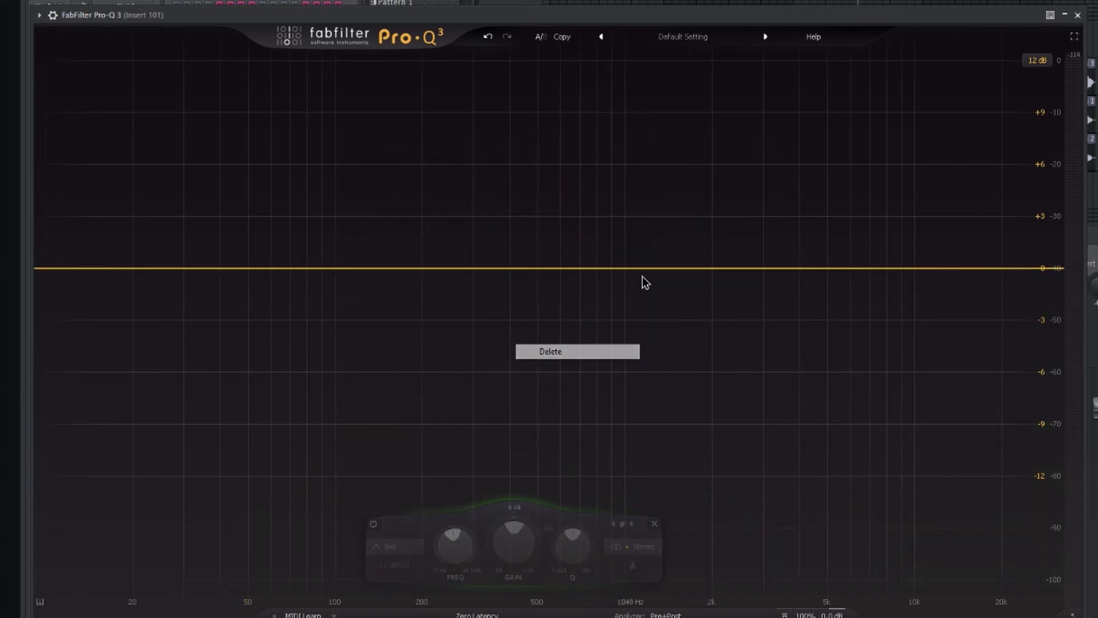
{"action": "left_click", "coordinate": [1078, 16]}
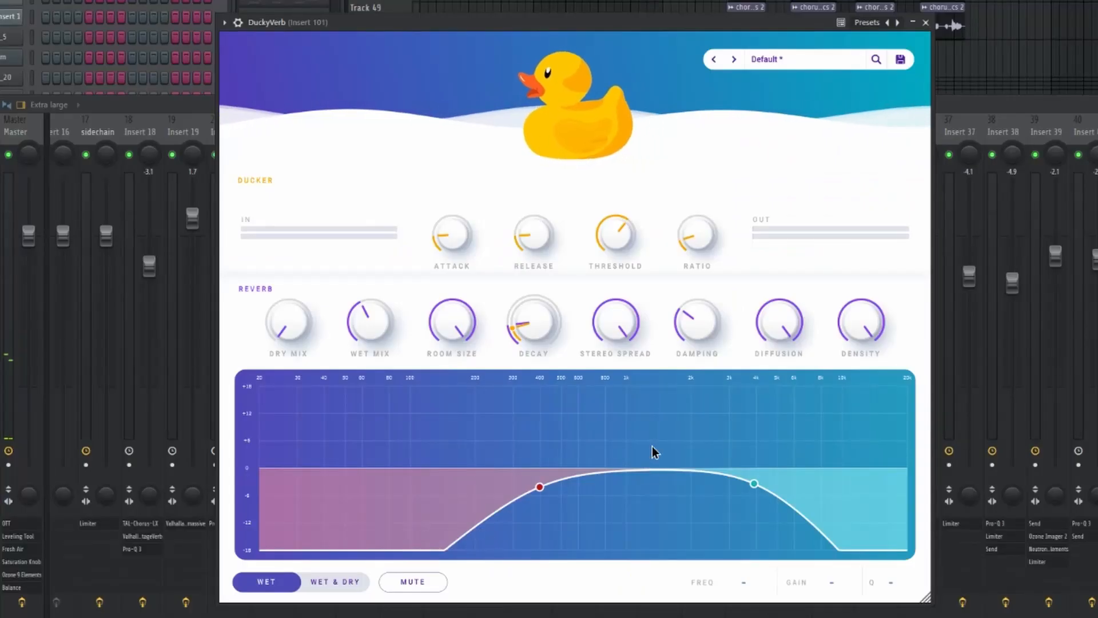
- Add a bell band to DuckyVerb's EQ, set it to 1500 Hz, +4.2 dB and Q 1.6, and remove it
{"action": "mouse_move", "coordinate": [652, 446]}
{"action": "left_mouse_down"}
{"action": "mouse_move", "coordinate": [699, 413]}
{"action": "mouse_move", "coordinate": [672, 438]}
{"action": "mouse_move", "coordinate": [658, 433]}
{"action": "left_mouse_up"}
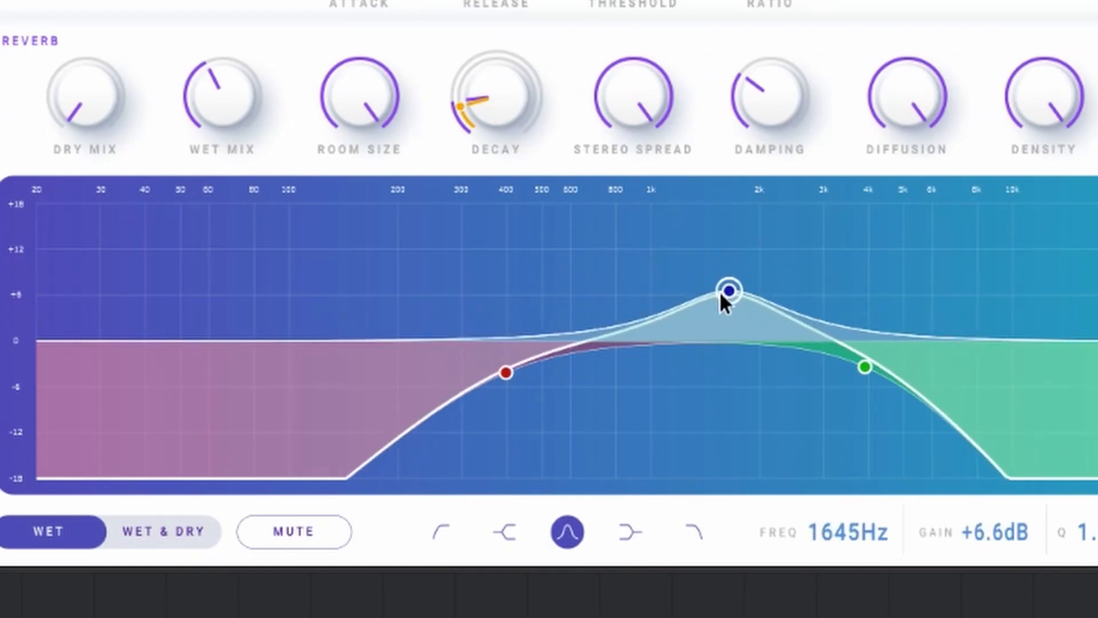
{"action": "left_click_drag", "start_coordinate": [879, 577], "coordinate": [829, 593]}
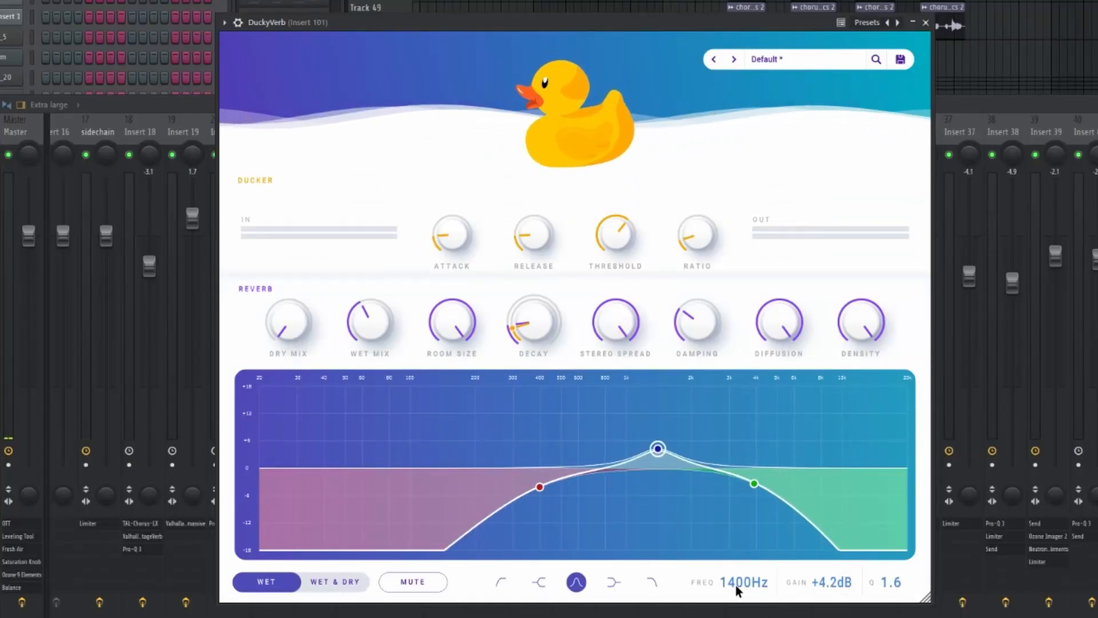
{"action": "mouse_move", "coordinate": [738, 589]}
{"action": "left_mouse_down"}
{"action": "mouse_move", "coordinate": [738, 577]}
{"action": "mouse_move", "coordinate": [738, 587]}
{"action": "left_mouse_up"}
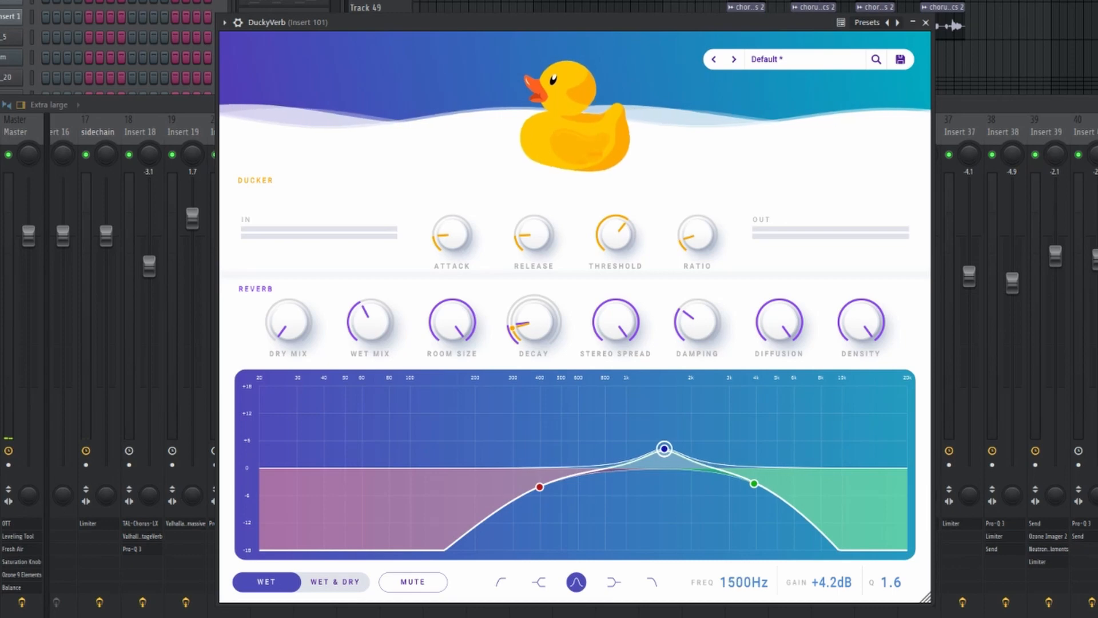
{"action": "double_click", "coordinate": [664, 449]}
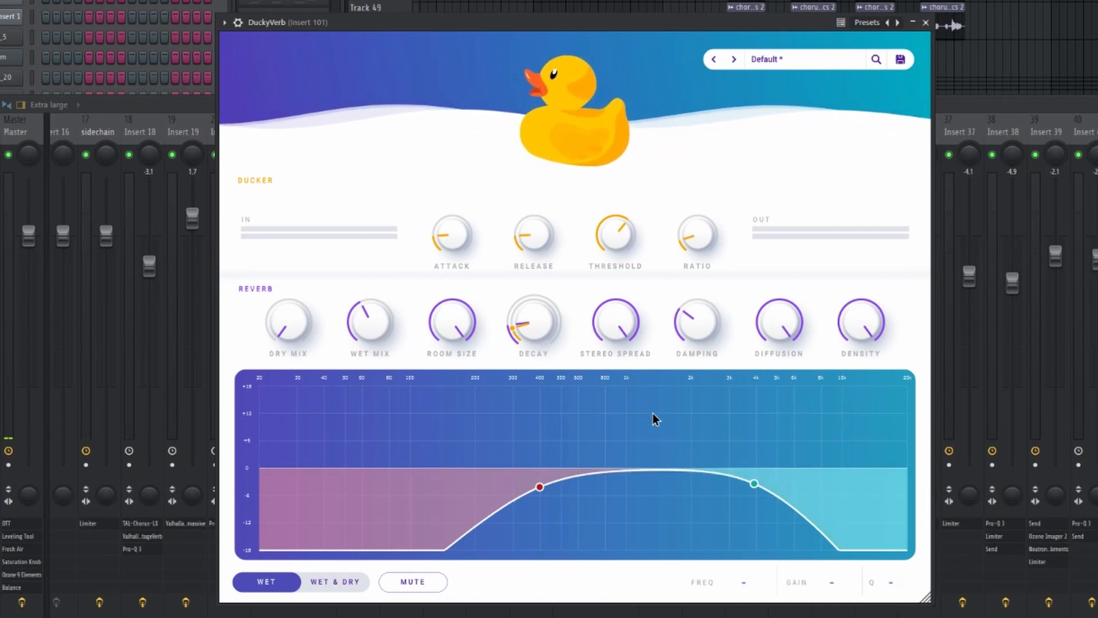
- Add a bell band near 1321 Hz in DuckyVerb's EQ, and one at about 882.47 Hz with +3.43 dB in Pro-Q 3
{"action": "double_click", "coordinate": [652, 428]}
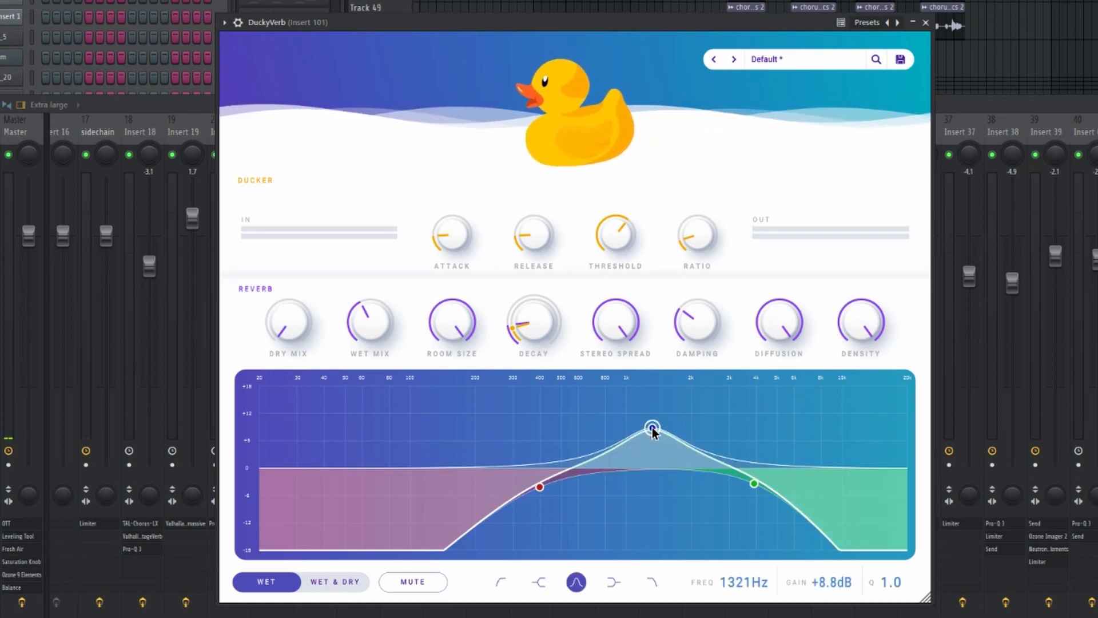
{"action": "mouse_move", "coordinate": [651, 429]}
{"action": "left_mouse_down"}
{"action": "mouse_move", "coordinate": [651, 438]}
{"action": "mouse_move", "coordinate": [668, 435]}
{"action": "left_mouse_up"}
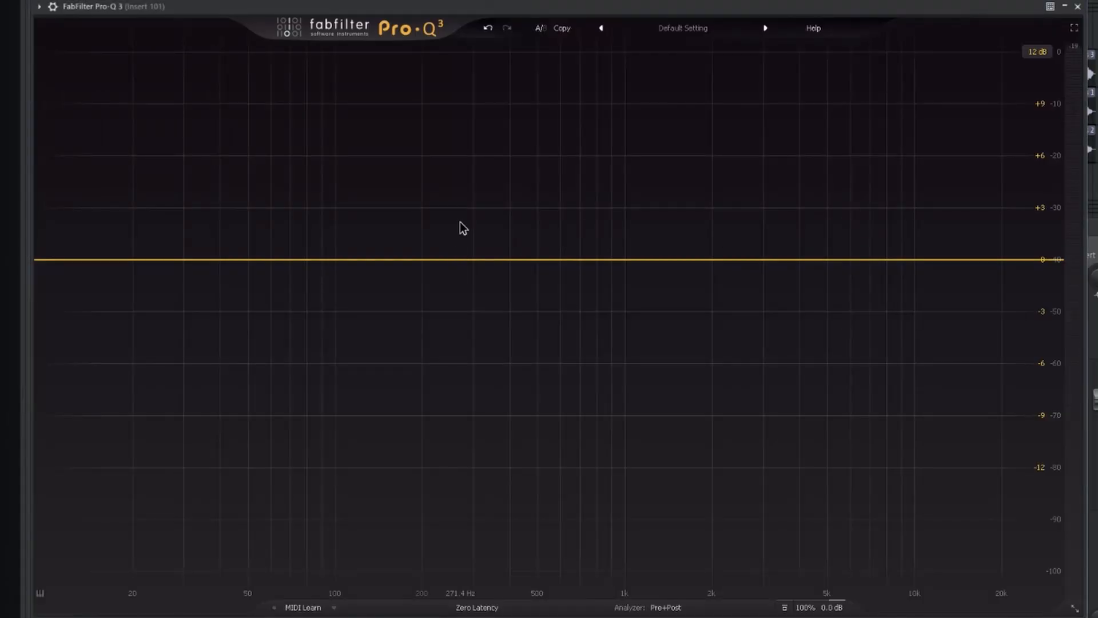
{"action": "left_click_drag", "start_coordinate": [463, 228], "coordinate": [607, 203]}
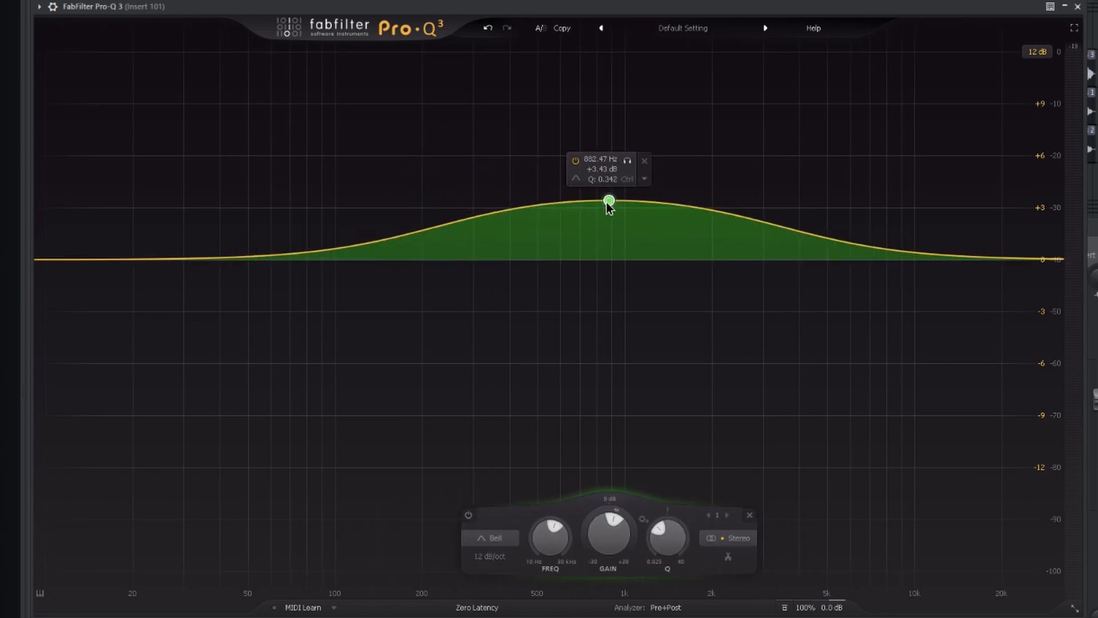
- Sweep the Q of the 882.47 Hz bell band in Pro-Q 3 up to 40 and back down, and delete the band
{"action": "scroll", "coordinate": [609, 206], "scroll_direction": "up", "scroll_amount": 10}
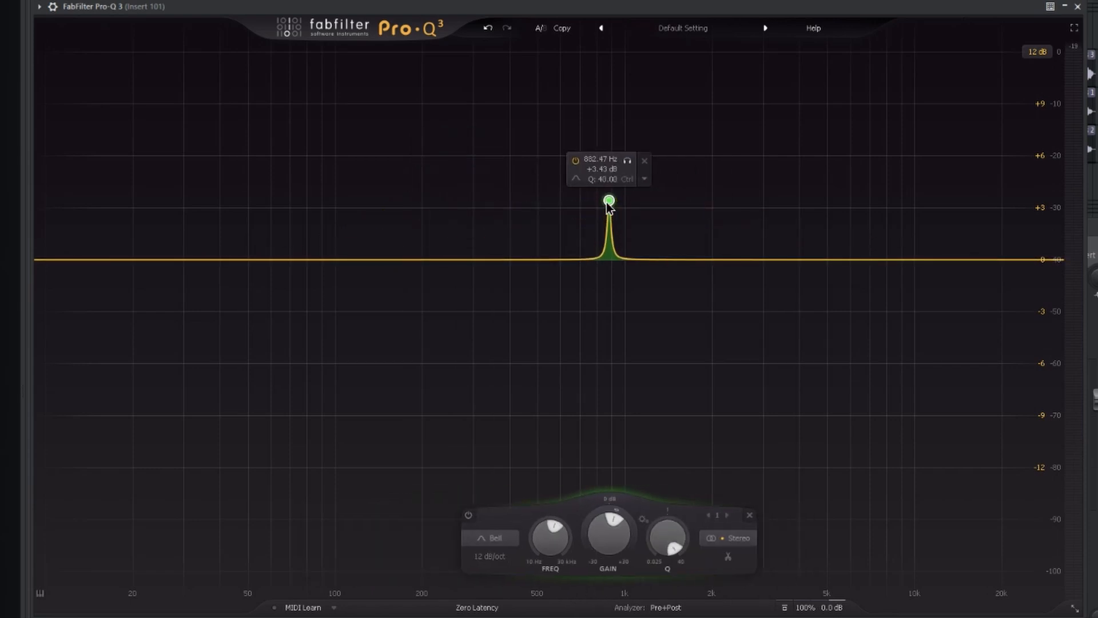
{"action": "scroll", "coordinate": [609, 204], "scroll_direction": "down", "scroll_amount": 15}
{"action": "scroll", "coordinate": [609, 205], "scroll_direction": "up", "scroll_amount": 8}
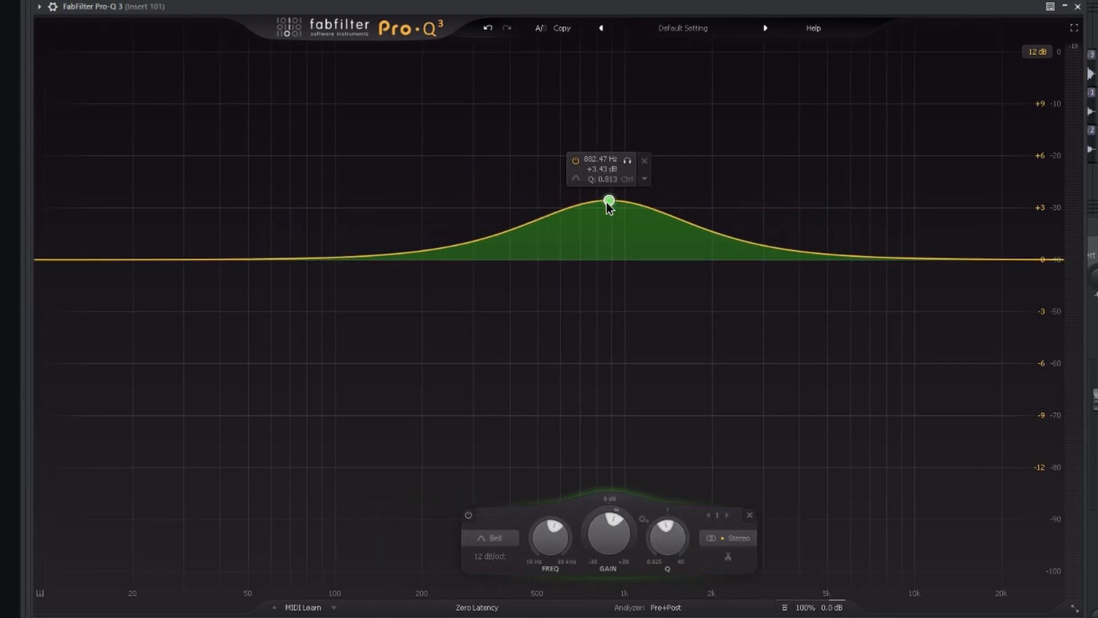
{"action": "right_click", "coordinate": [609, 203]}
{"action": "left_click", "coordinate": [658, 328]}
- Create a low cut at 479.04 Hz in Pro-Q 3 and vary its slope between 6 dB/oct and Brickwall
{"action": "left_click_drag", "start_coordinate": [63, 263], "coordinate": [530, 279]}
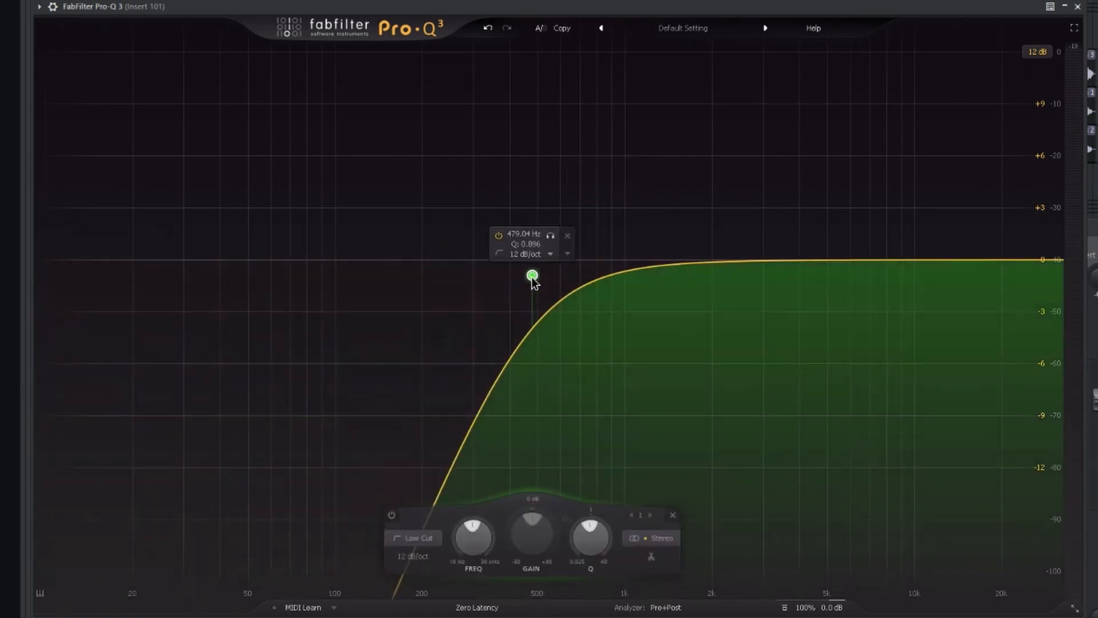
{"action": "scroll", "coordinate": [530, 279], "scroll_direction": "up", "scroll_amount": 8}
{"action": "scroll", "coordinate": [536, 279], "scroll_direction": "down", "scroll_amount": 9}
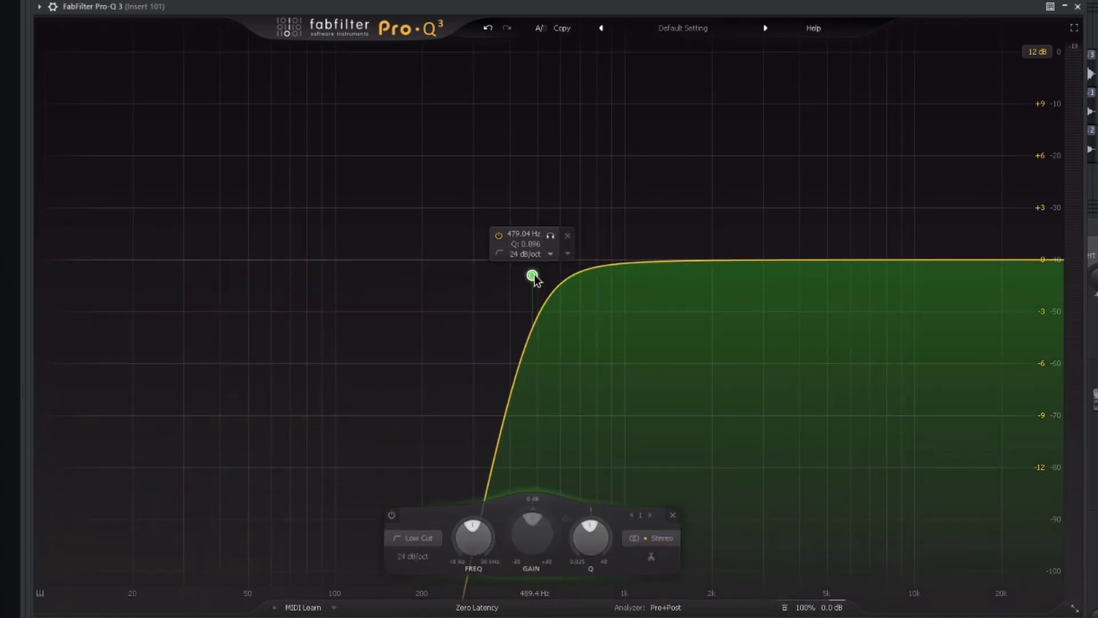
{"action": "scroll", "coordinate": [536, 279], "scroll_direction": "up", "scroll_amount": 9}
{"action": "scroll", "coordinate": [535, 279], "scroll_direction": "down", "scroll_amount": 3}
{"action": "scroll", "coordinate": [535, 279], "scroll_direction": "down", "scroll_amount": 3}
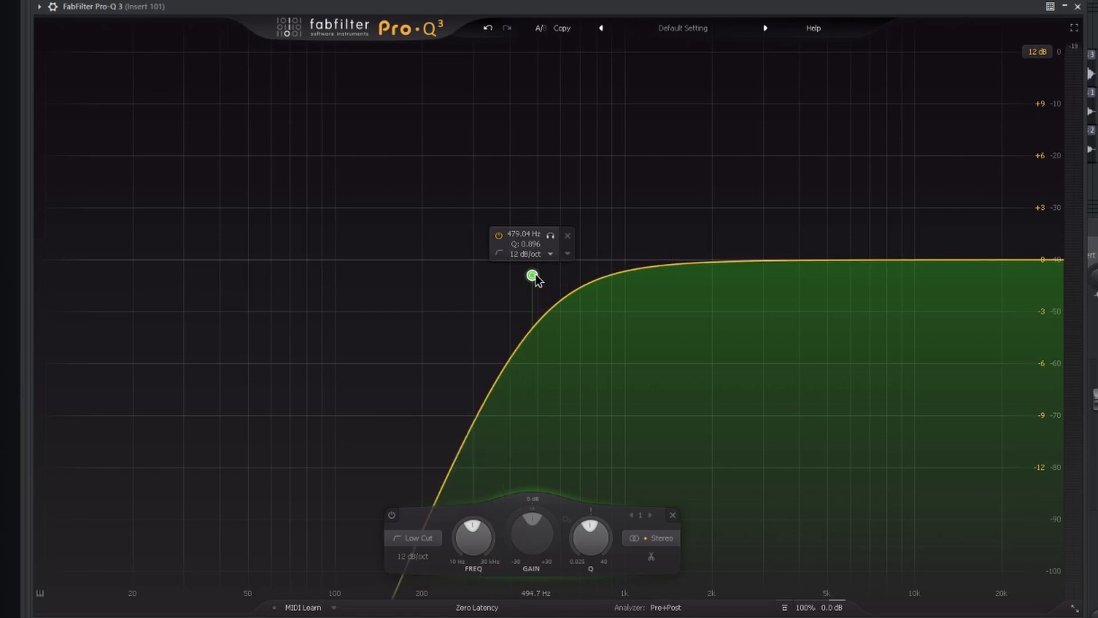
{"action": "scroll", "coordinate": [536, 279], "scroll_direction": "up", "scroll_amount": 6}
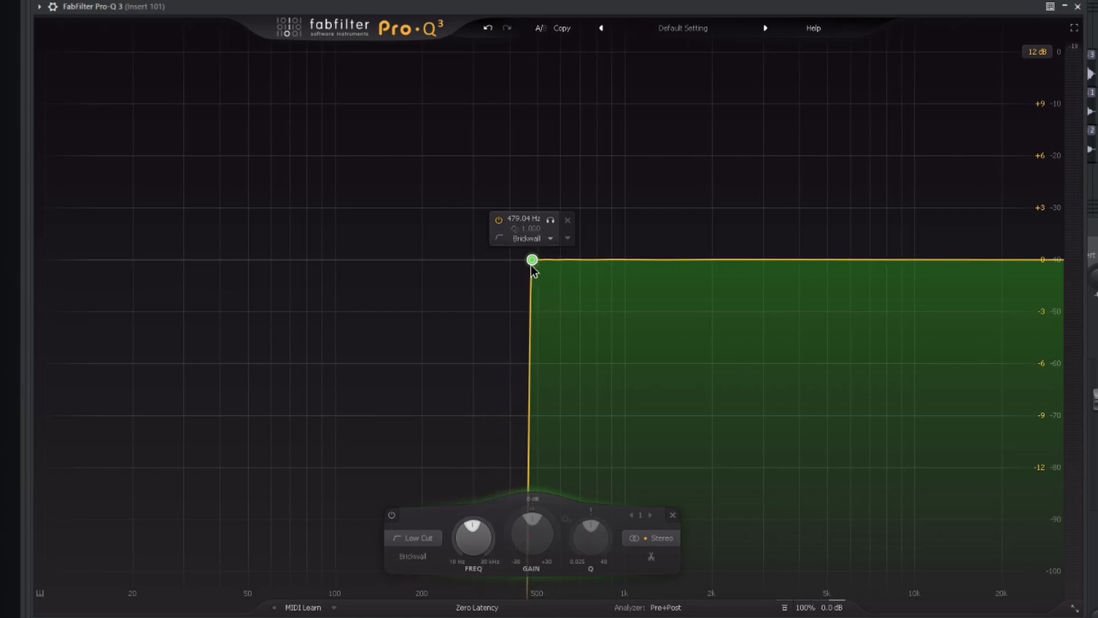
{"action": "scroll", "coordinate": [532, 262], "scroll_direction": "down", "scroll_amount": 9}
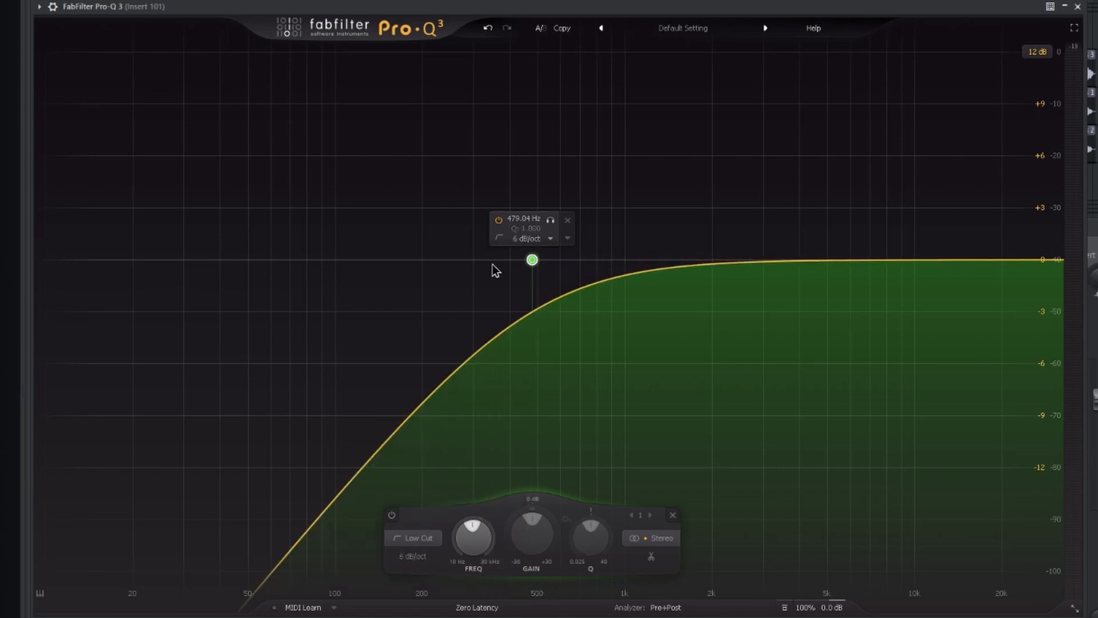
{"action": "left_click_drag", "start_coordinate": [532, 260], "coordinate": [404, 351]}
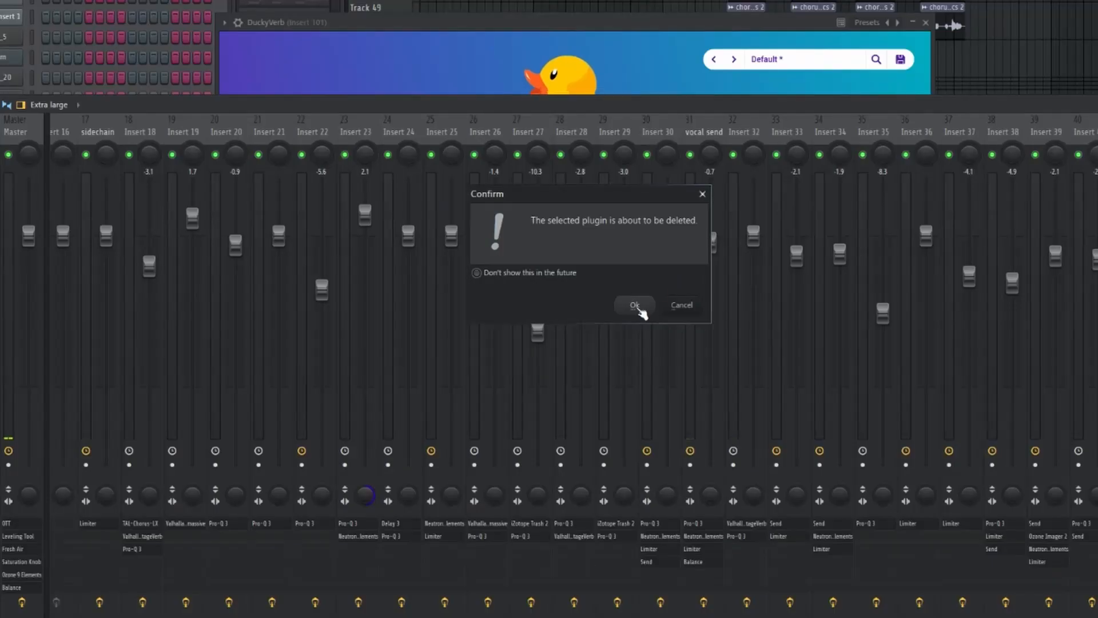
- Remove Pro-Q 3 from Insert 101 and change DuckyVerb's 1529 Hz EQ band to a bell with Q 1.0
{"action": "left_click", "coordinate": [632, 304]}
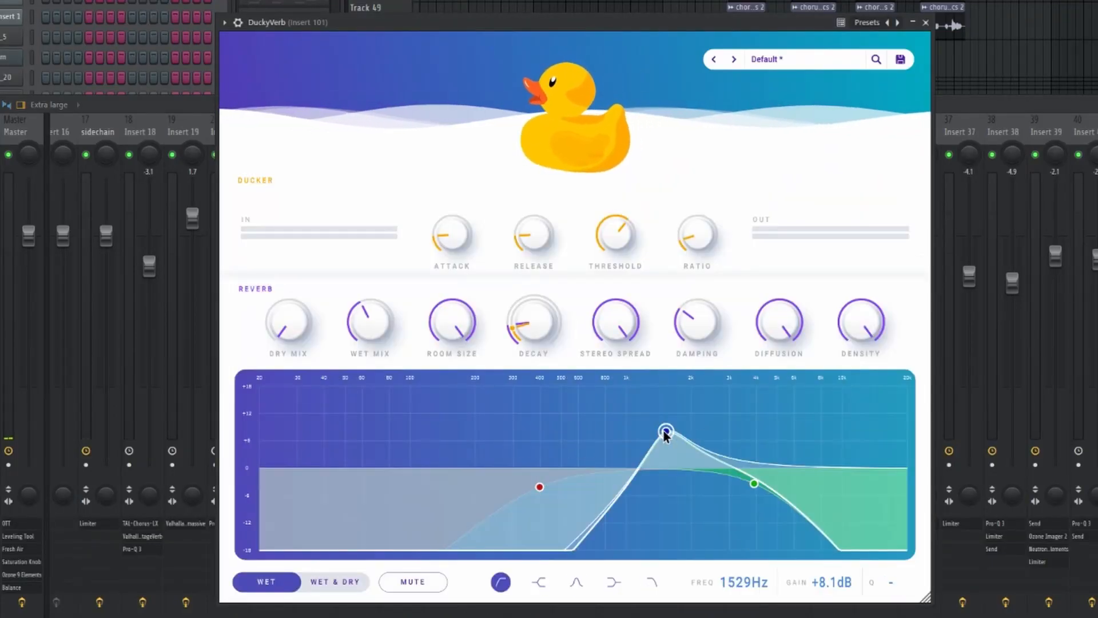
{"action": "scroll", "coordinate": [666, 437], "scroll_direction": "down", "scroll_amount": 3}
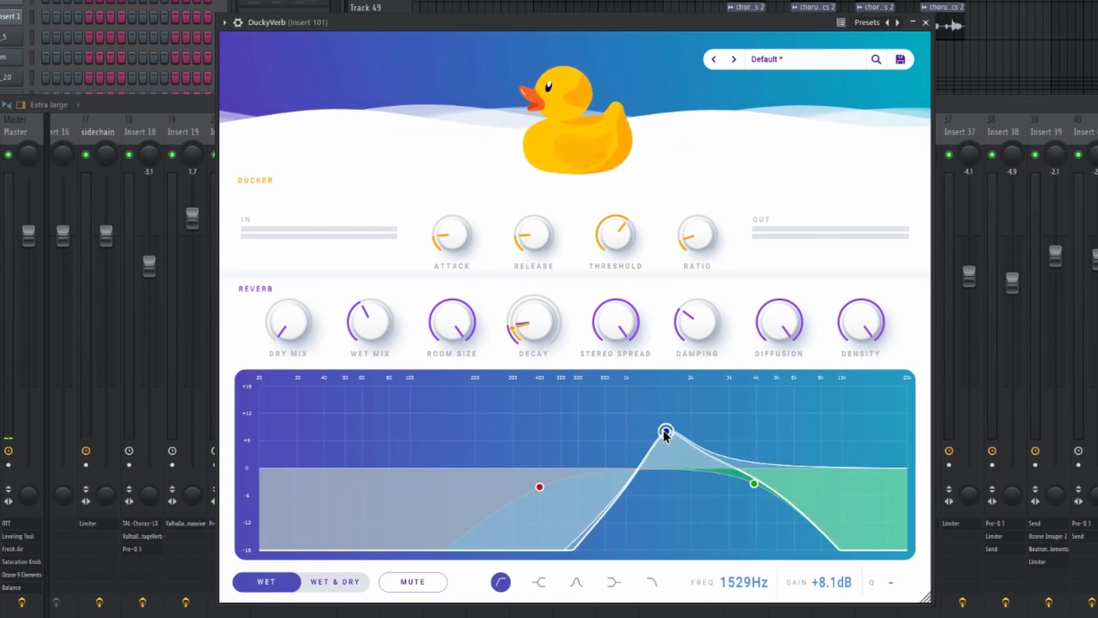
{"action": "scroll", "coordinate": [665, 434], "scroll_direction": "up", "scroll_amount": 2}
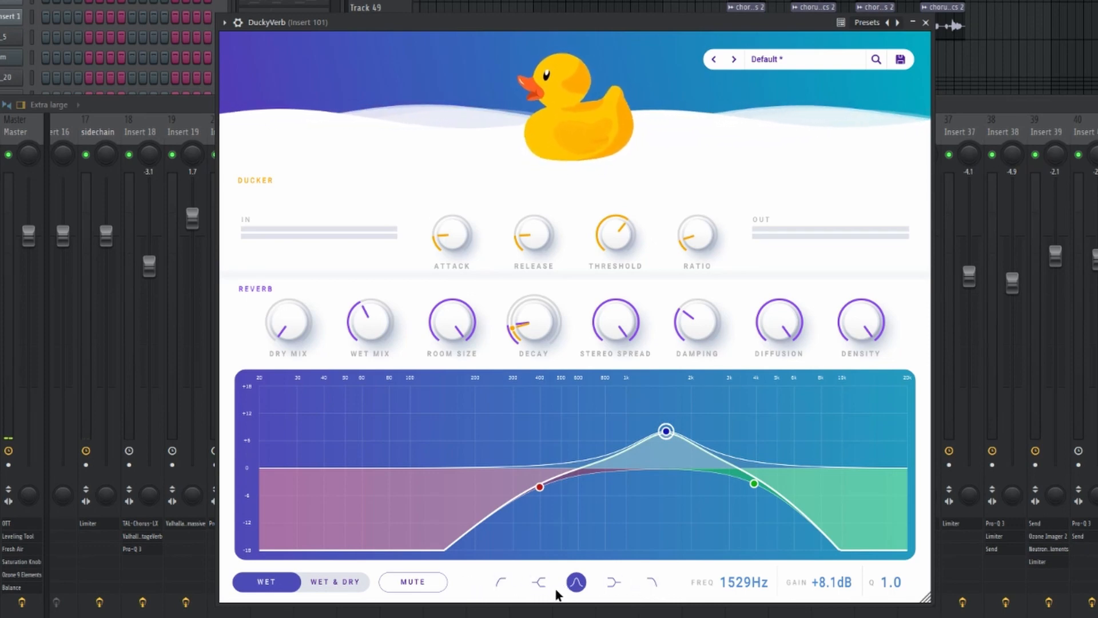
- Move DuckyVerb's low-cut band to 536 Hz at -1.9 dB and switch the EQ to Wet & Dry
{"action": "mouse_move", "coordinate": [539, 487]}
{"action": "left_mouse_down"}
{"action": "mouse_move", "coordinate": [539, 467]}
{"action": "mouse_move", "coordinate": [515, 512]}
{"action": "mouse_move", "coordinate": [518, 539]}
{"action": "mouse_move", "coordinate": [497, 510]}
{"action": "mouse_move", "coordinate": [484, 433]}
{"action": "mouse_move", "coordinate": [490, 553]}
{"action": "mouse_move", "coordinate": [505, 424]}
{"action": "mouse_move", "coordinate": [527, 513]}
{"action": "mouse_move", "coordinate": [544, 438]}
{"action": "mouse_move", "coordinate": [548, 517]}
{"action": "mouse_move", "coordinate": [547, 481]}
{"action": "left_mouse_up"}
{"action": "scroll", "coordinate": [547, 477], "scroll_direction": "down", "scroll_amount": 10}
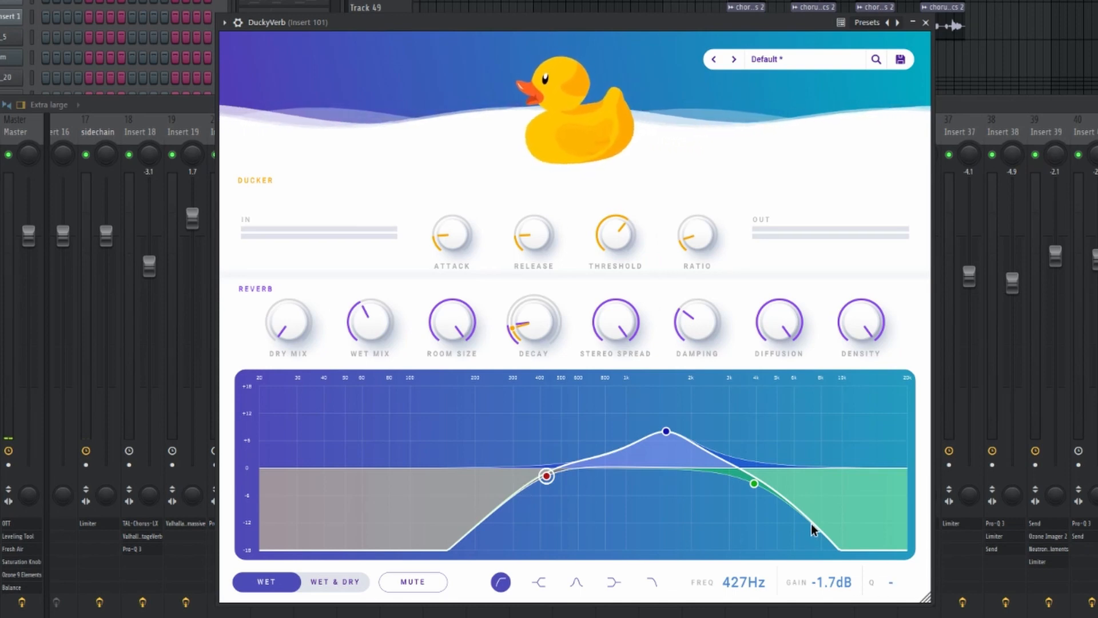
{"action": "left_click_drag", "start_coordinate": [546, 475], "coordinate": [568, 480]}
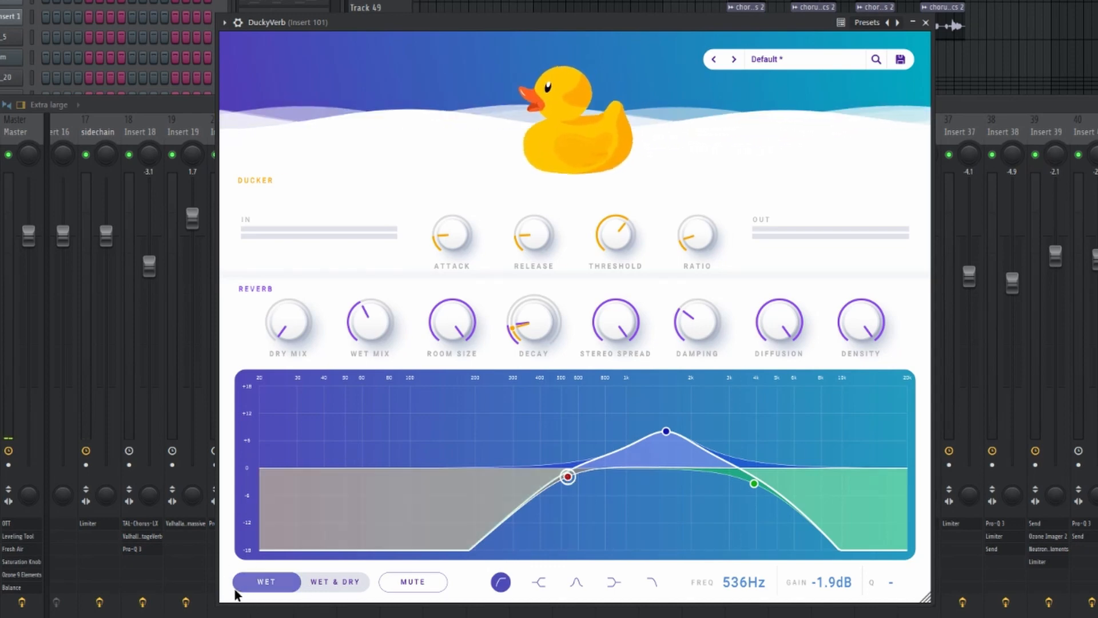
{"action": "left_click", "coordinate": [363, 587]}
{"action": "left_click", "coordinate": [336, 585]}
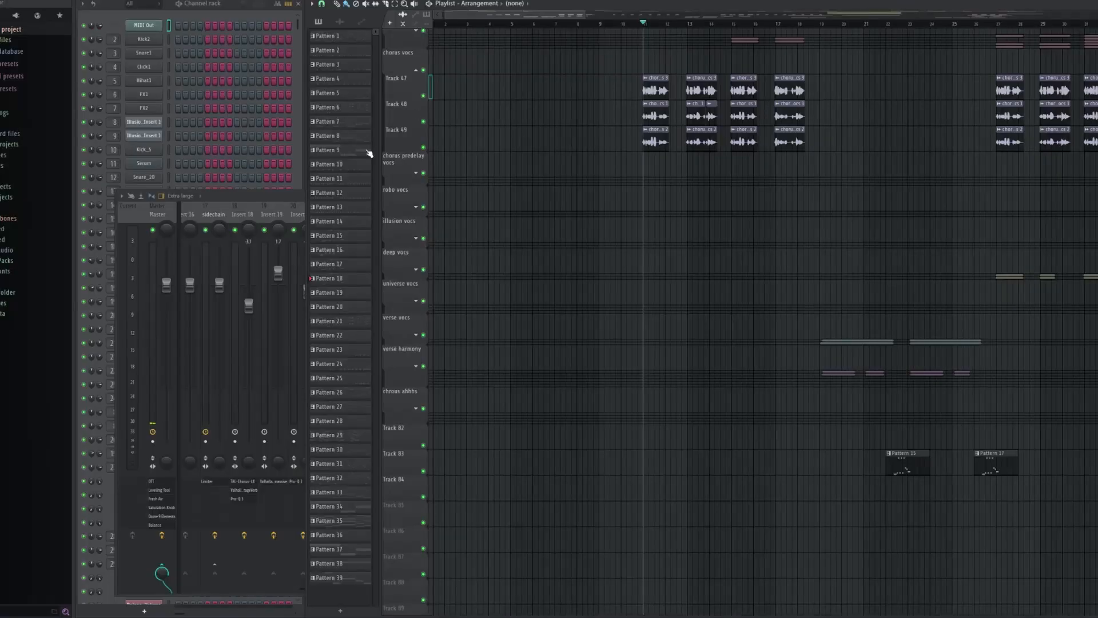
- Delete DuckyVerb from the Insert 101 effect chain in the mixer
{"action": "left_click", "coordinate": [299, 198]}
{"action": "right_click", "coordinate": [1049, 267]}
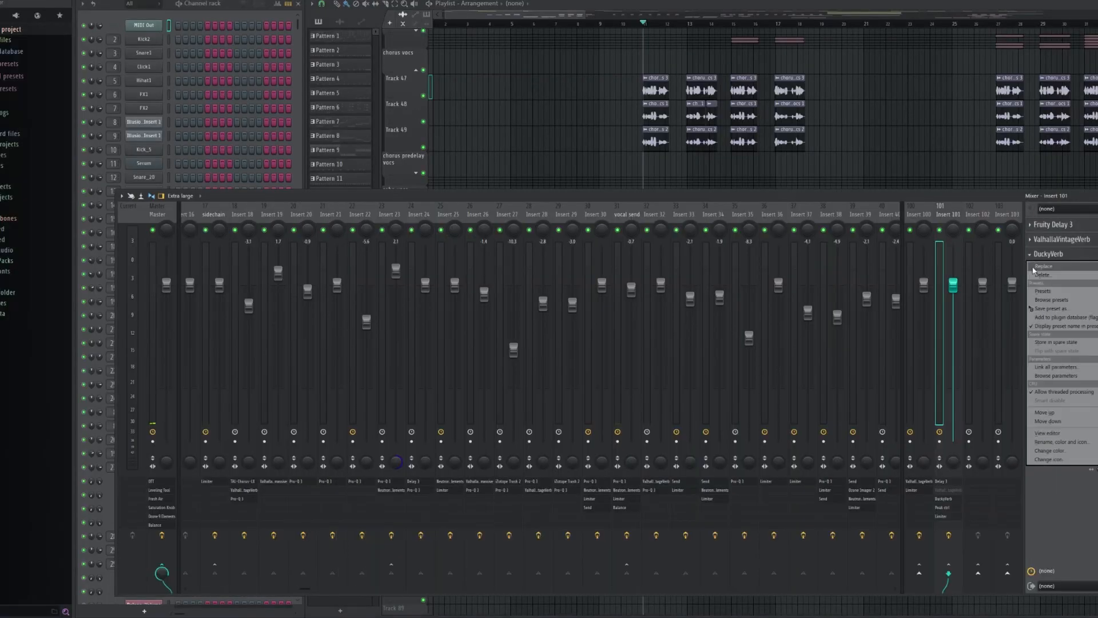
{"action": "left_click", "coordinate": [1049, 274]}
{"action": "left_click", "coordinate": [573, 332]}
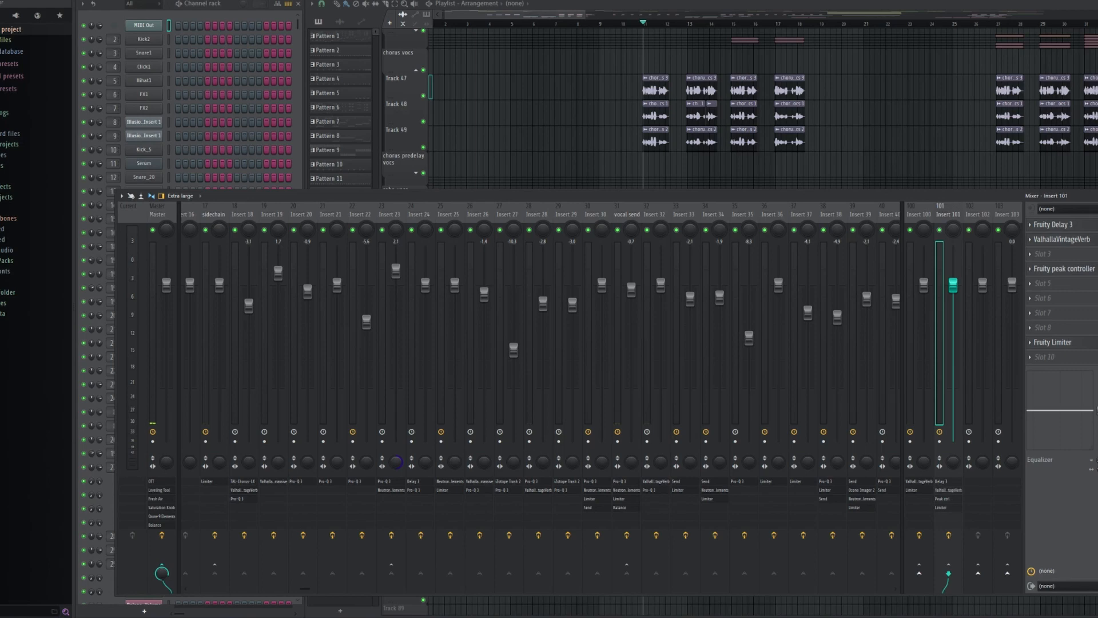
- Solo Track 7 in the playlist, play it, and select its mixer track, Insert 18
{"action": "scroll", "coordinate": [673, 154], "scroll_direction": "up", "scroll_amount": 15}
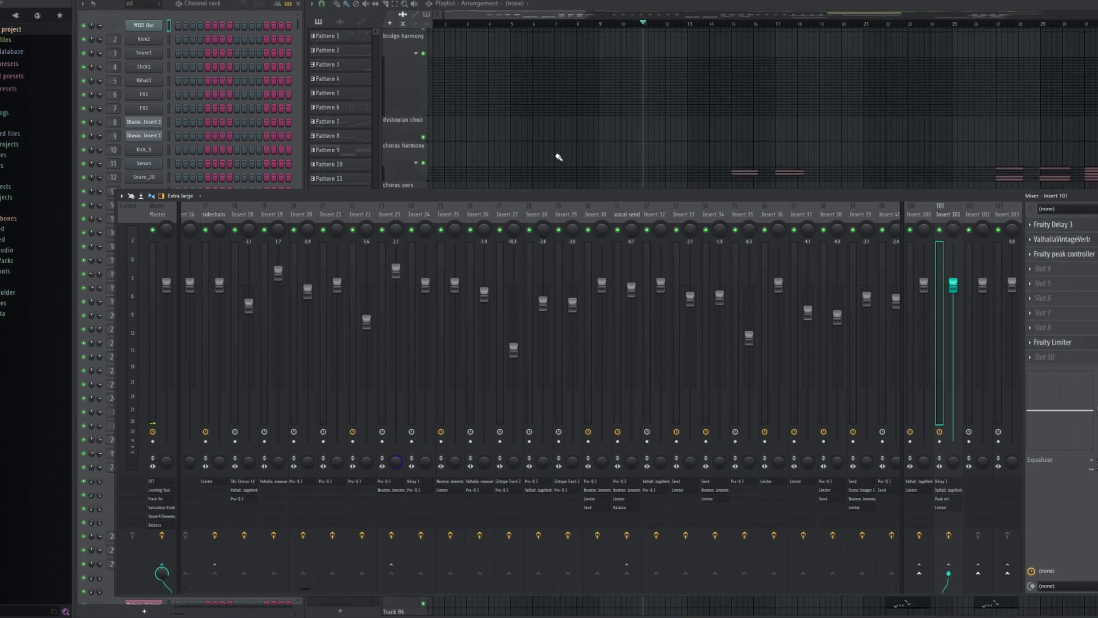
{"action": "left_click", "coordinate": [423, 153], "text": "ctrl"}
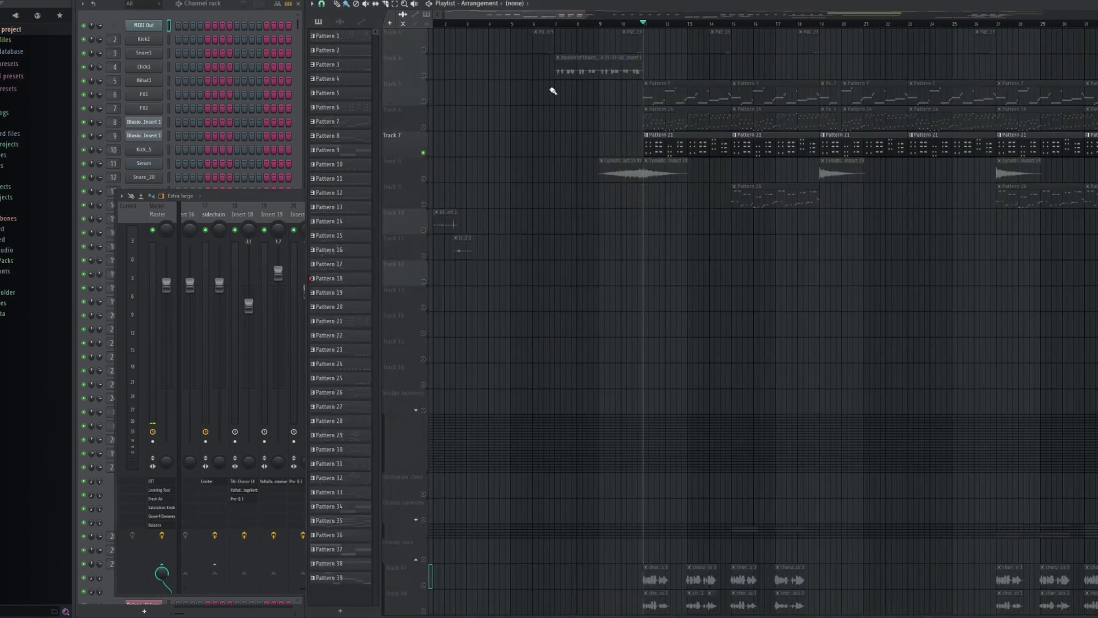
{"action": "left_click", "coordinate": [296, 196]}
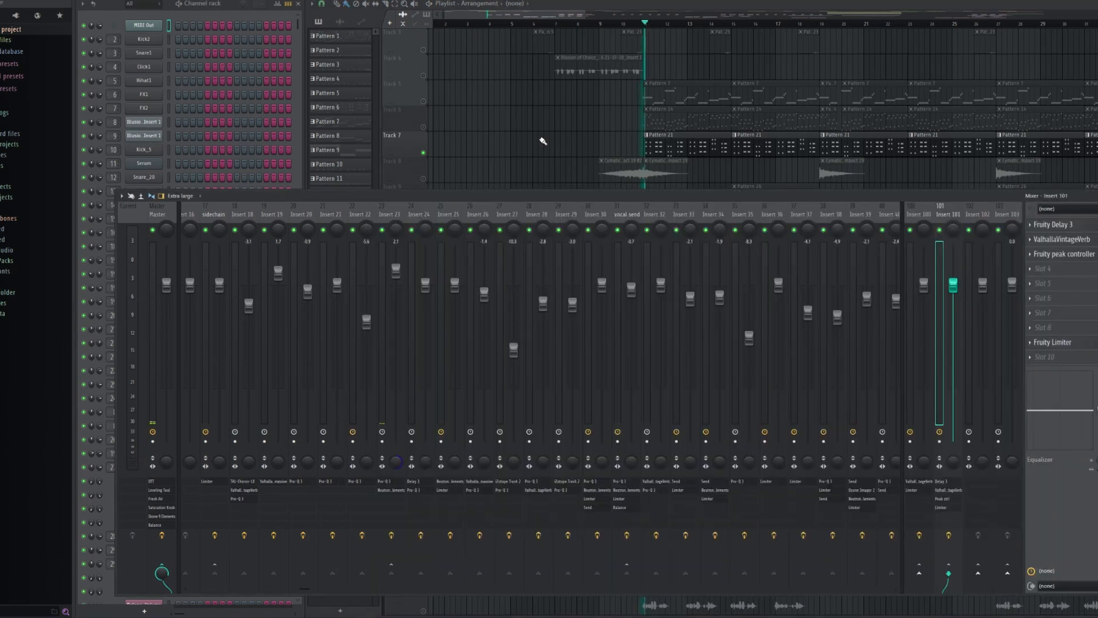
{"action": "mouse_move", "coordinate": [412, 196]}
{"action": "left_mouse_down"}
{"action": "mouse_move", "coordinate": [534, 218]}
{"action": "mouse_move", "coordinate": [723, 228]}
{"action": "mouse_move", "coordinate": [466, 176]}
{"action": "mouse_move", "coordinate": [387, 183]}
{"action": "mouse_move", "coordinate": [394, 200]}
{"action": "left_mouse_up"}
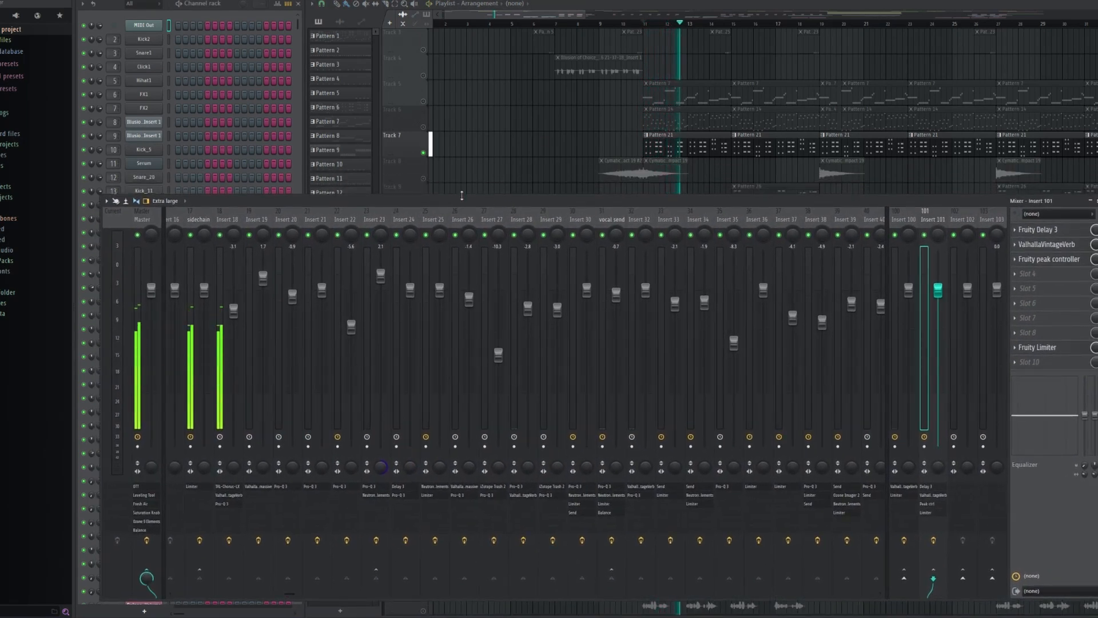
{"action": "left_click", "coordinate": [230, 215]}
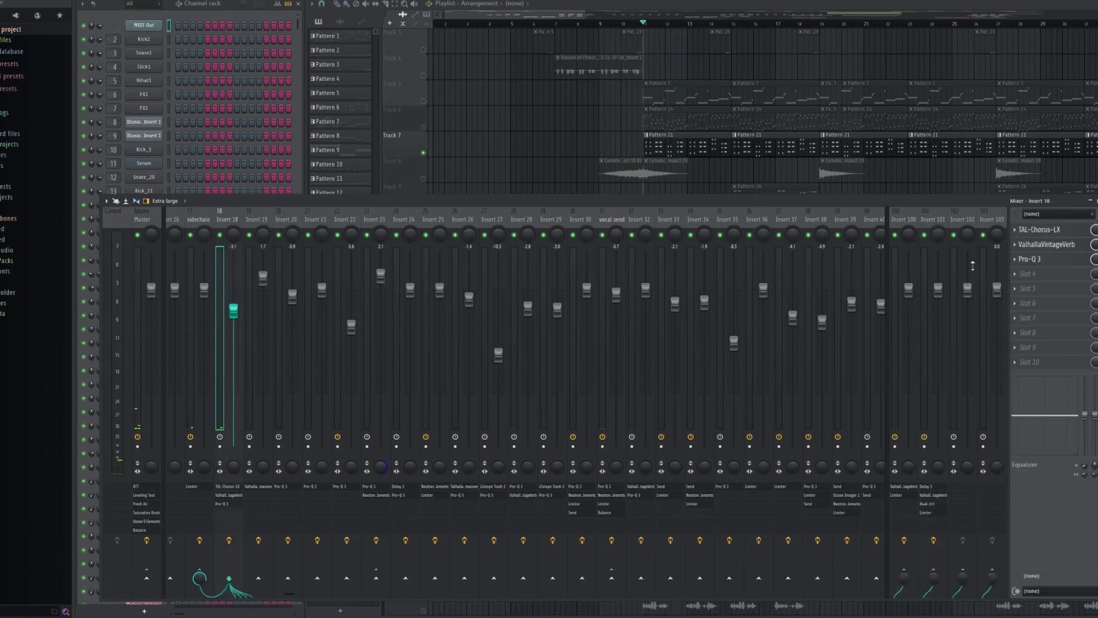
- Review the TAL-Chorus-LX and ValhallaVintageVerb settings on Insert 18, closing each plugin
{"action": "left_click", "coordinate": [1047, 231]}
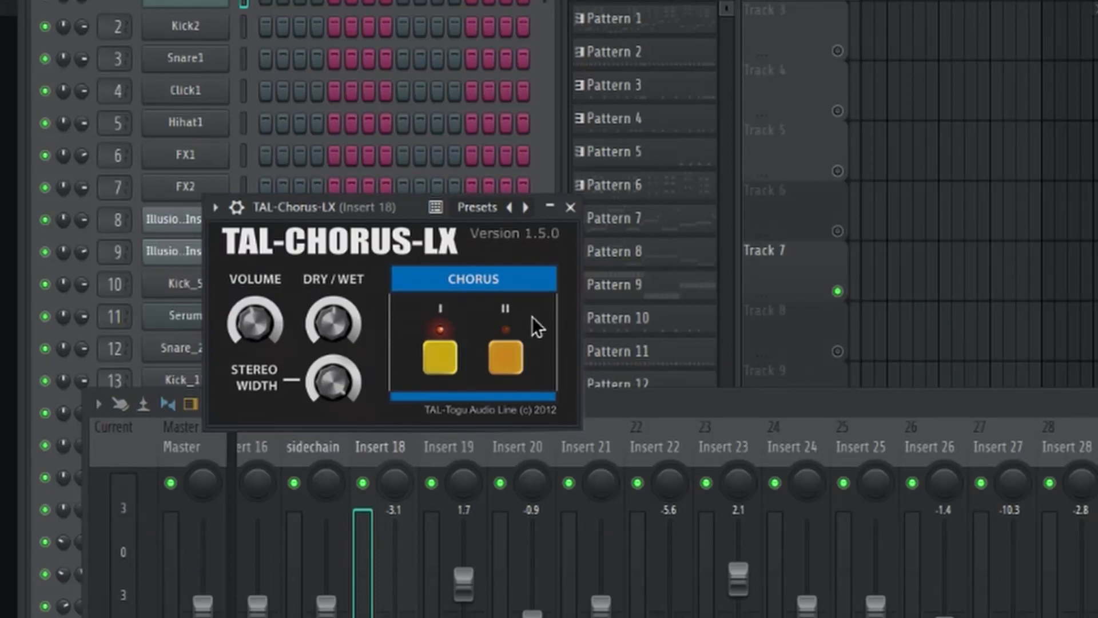
{"action": "left_click_drag", "start_coordinate": [577, 427], "coordinate": [543, 417]}
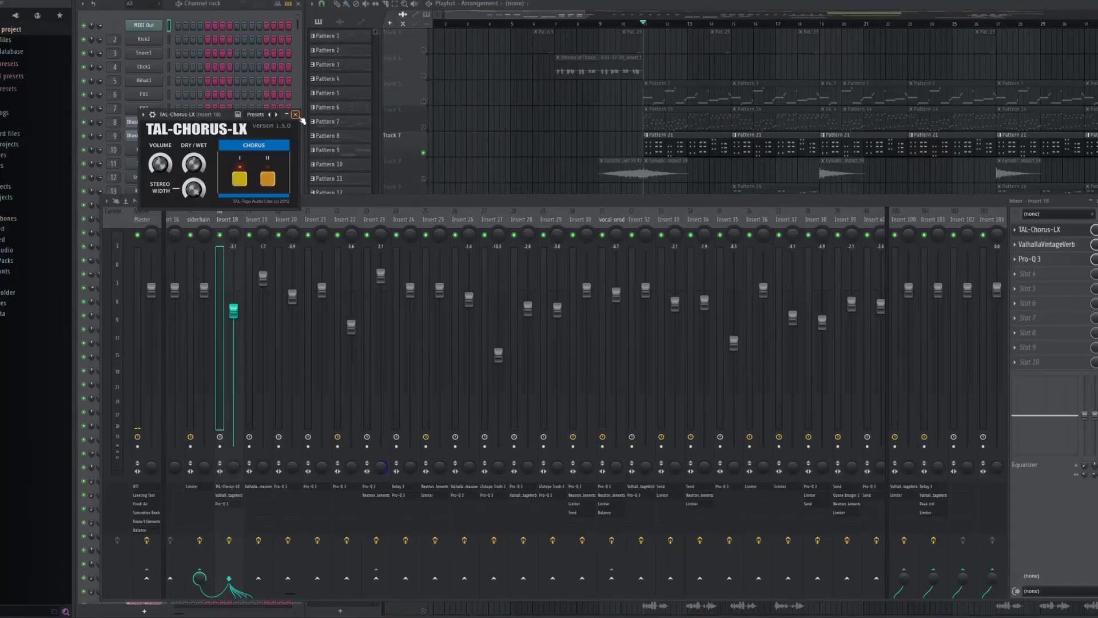
{"action": "left_click", "coordinate": [540, 201]}
{"action": "left_click", "coordinate": [1069, 248]}
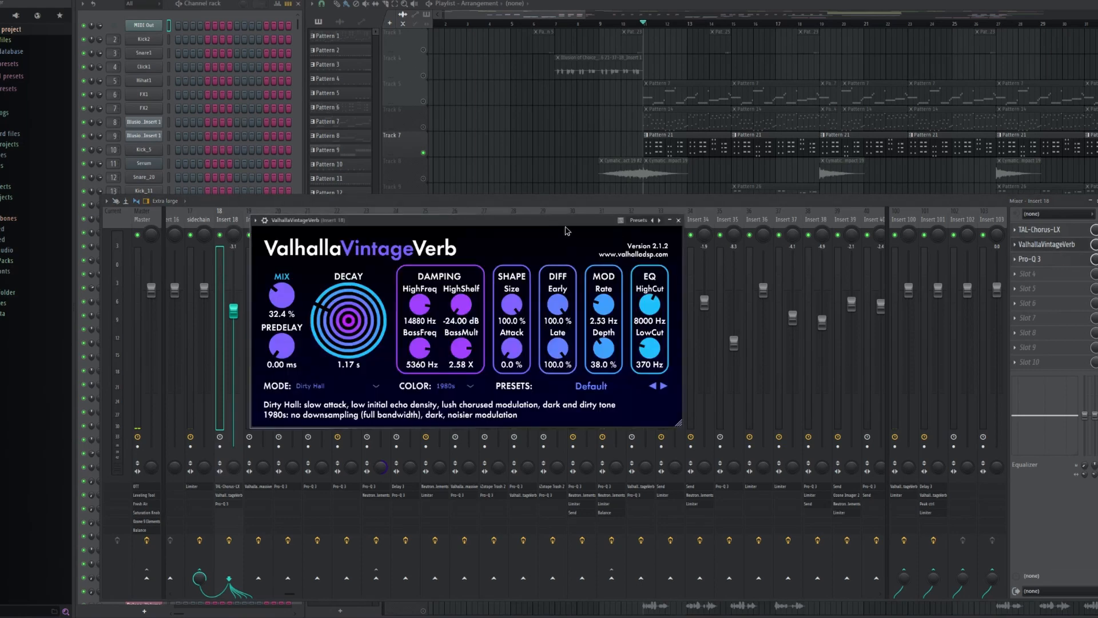
{"action": "left_click", "coordinate": [678, 220]}
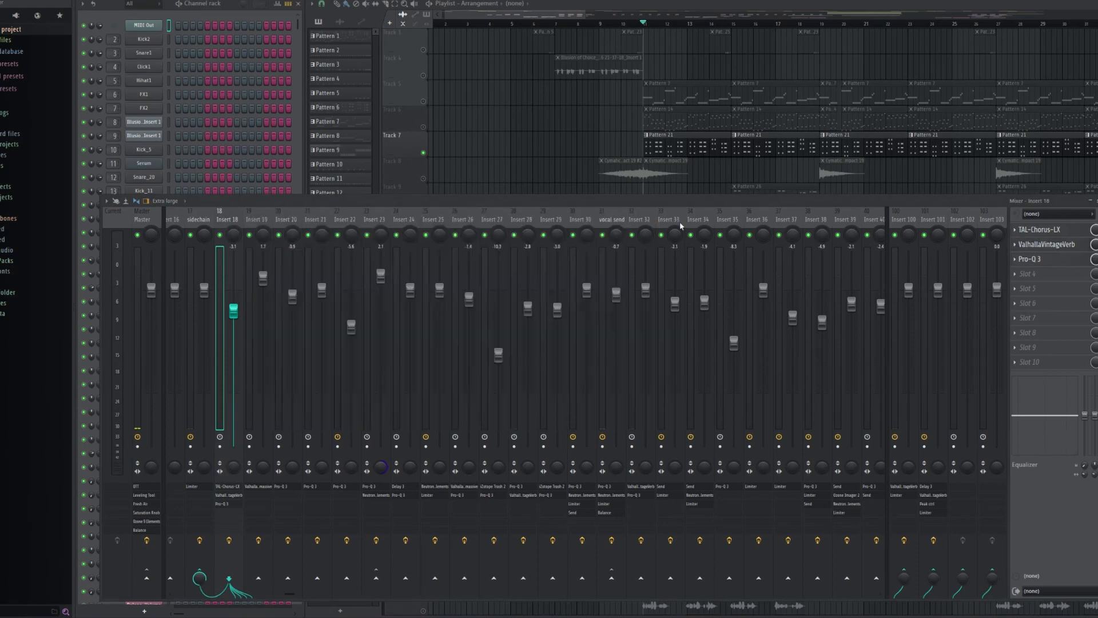
- Load DuckyVerb on Insert 18 between ValhallaVintageVerb and Pro-Q 3
{"action": "left_click", "coordinate": [1043, 262]}
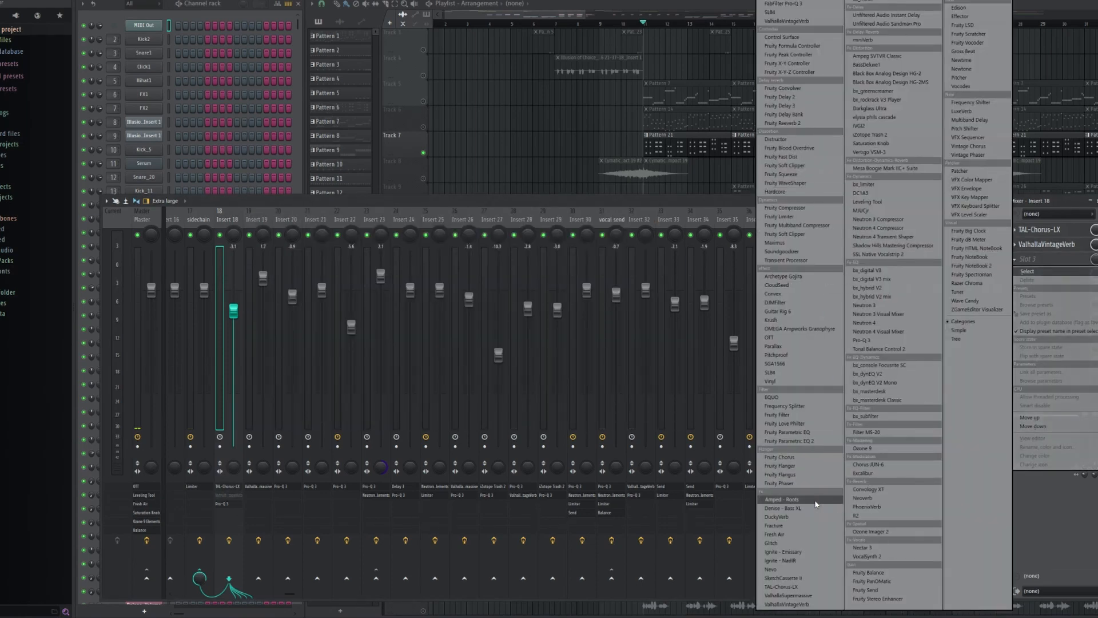
{"action": "left_click", "coordinate": [815, 516]}
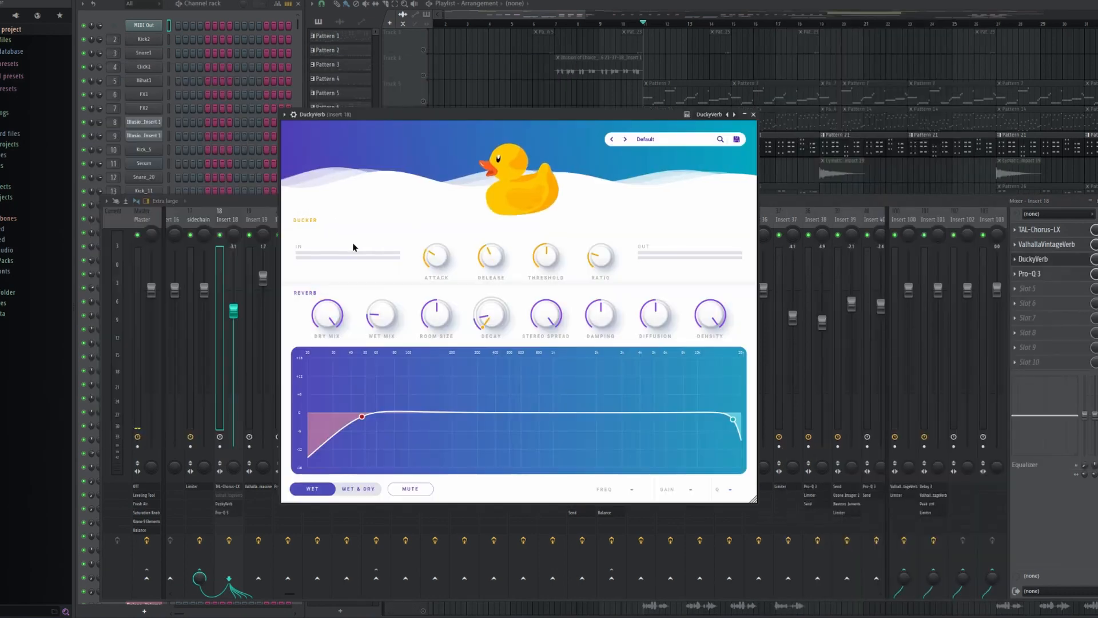
{"action": "left_click_drag", "start_coordinate": [533, 114], "coordinate": [466, 179]}
- Play the soloed track, raise DuckyVerb's wet mix to about -5.71 dB, and lower the ducker ratio
{"action": "mouse_move", "coordinate": [416, 333]}
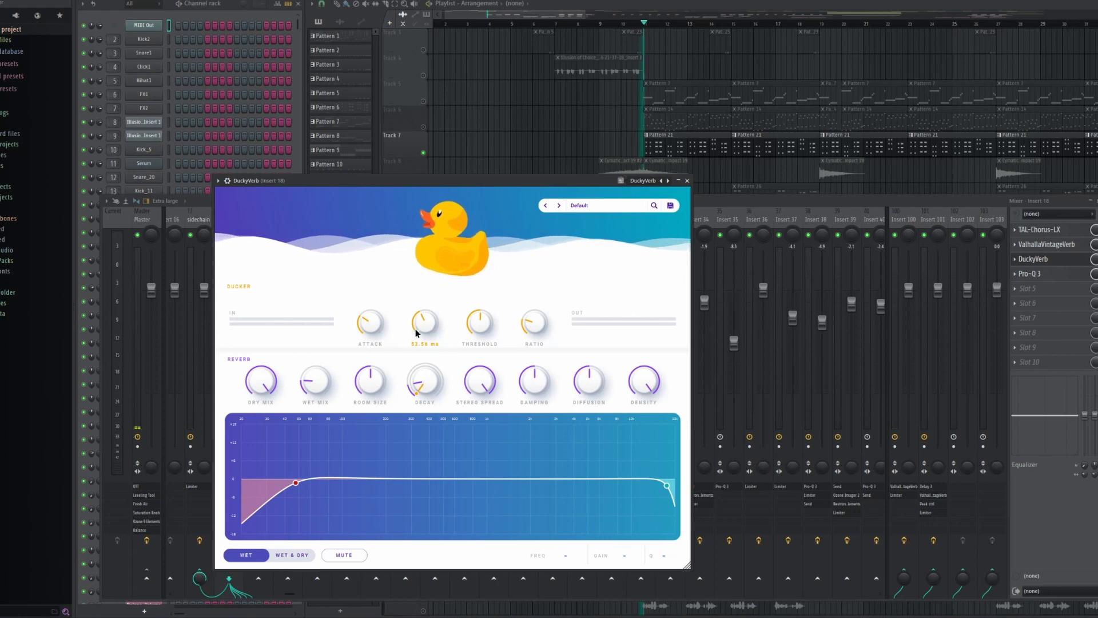
{"action": "key", "text": "space"}
{"action": "mouse_move", "coordinate": [259, 369]}
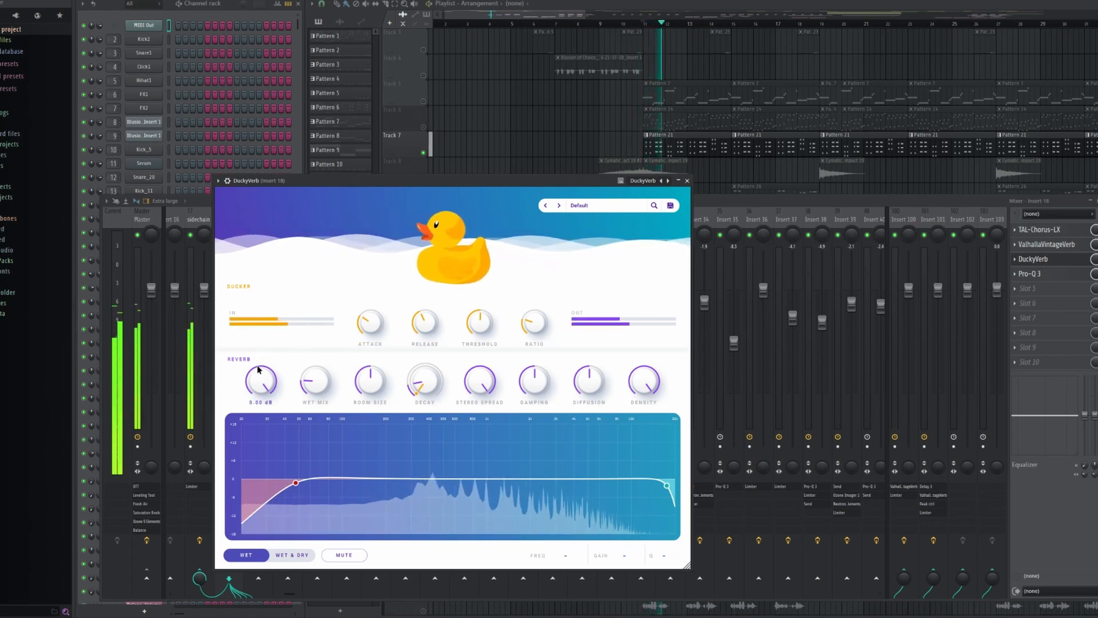
{"action": "left_click_drag", "start_coordinate": [264, 370], "coordinate": [320, 369]}
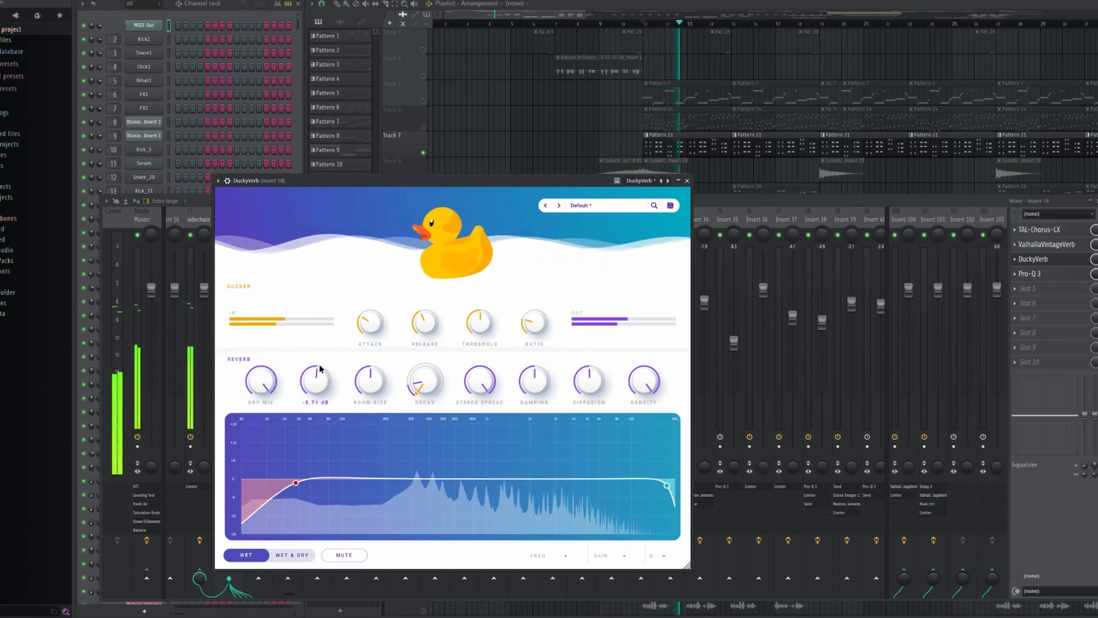
{"action": "mouse_move", "coordinate": [521, 330]}
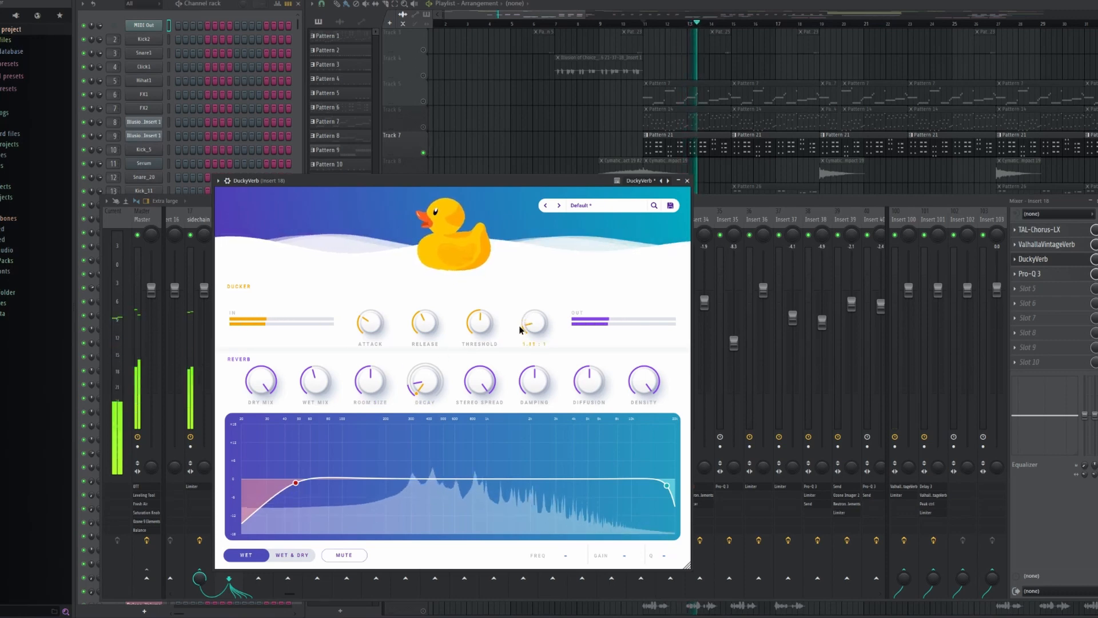
{"action": "mouse_move", "coordinate": [482, 320]}
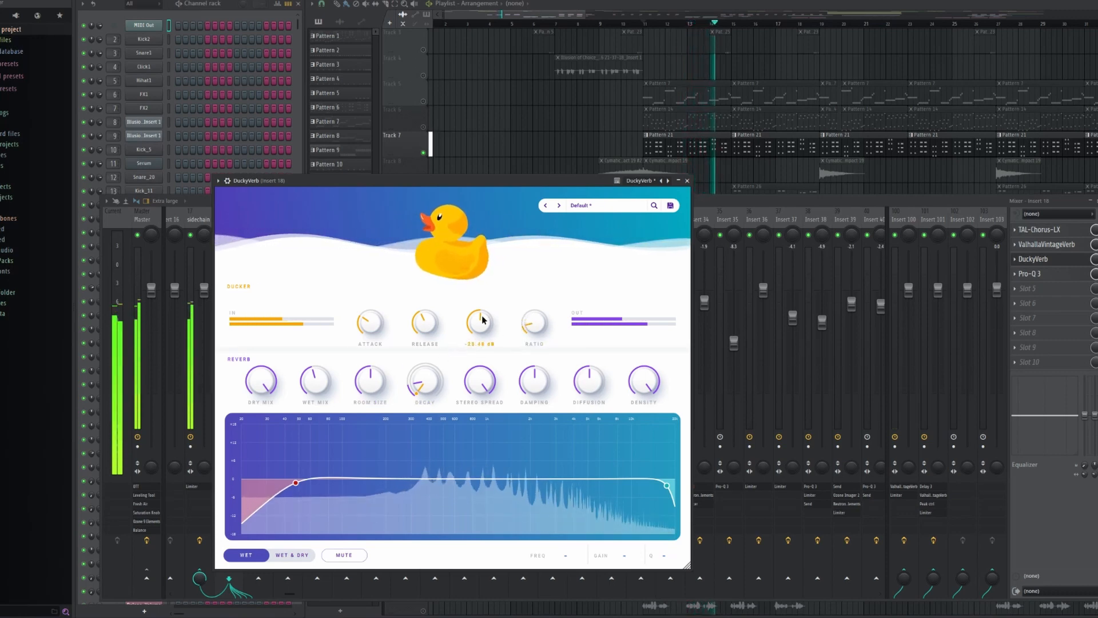
- Adjust DuckyVerb's decay, trying about 1.9, and raise the diffusion to maximum
{"action": "mouse_move", "coordinate": [407, 379]}
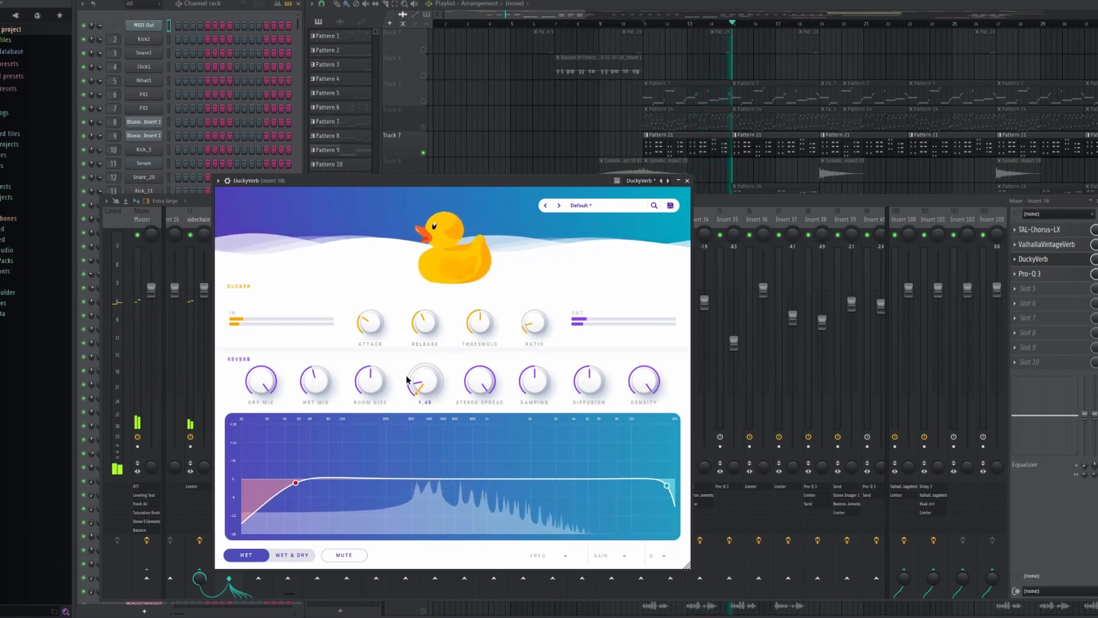
{"action": "left_click_drag", "start_coordinate": [406, 380], "coordinate": [403, 384]}
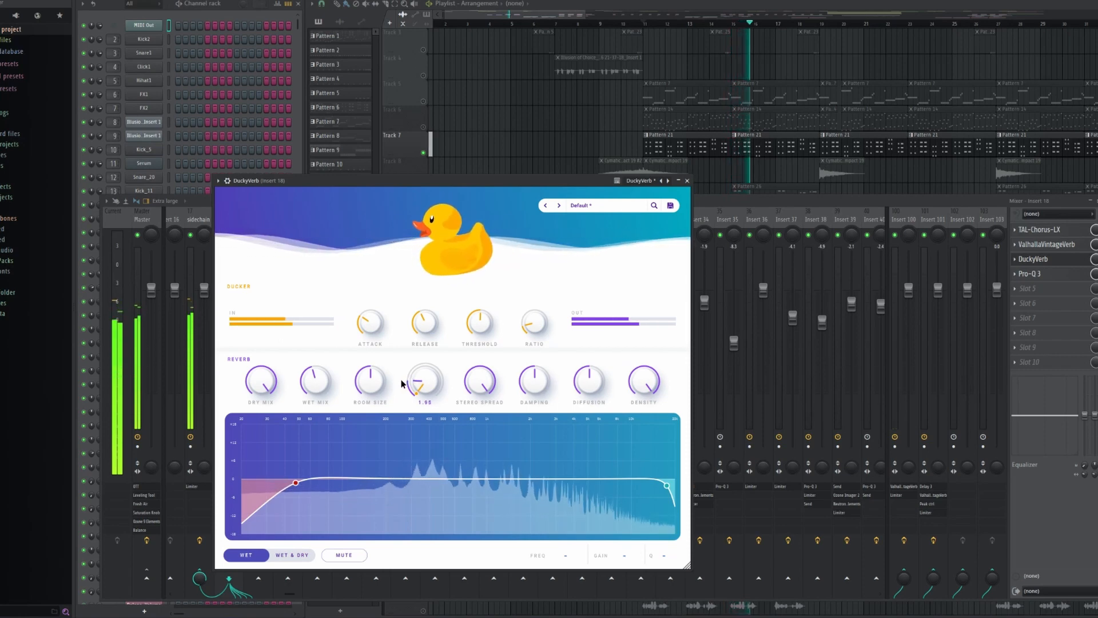
{"action": "mouse_move", "coordinate": [553, 392]}
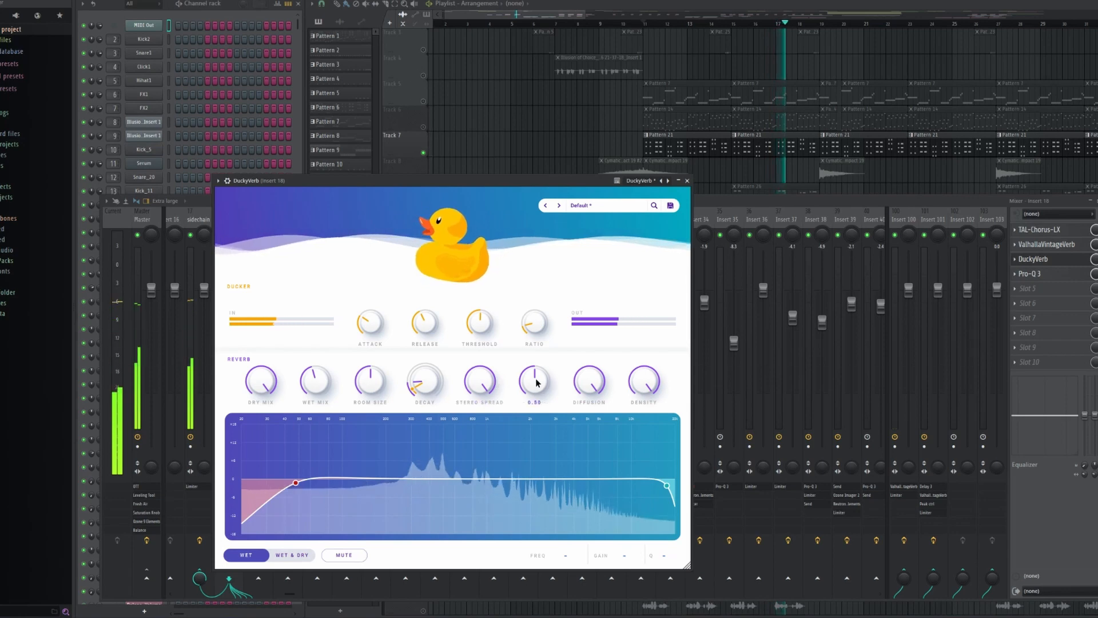
- Lower DuckyVerb's damping and narrow the reverb EQ, placing the low cut at 380 Hz and the high cut at 5273 Hz
{"action": "left_click_drag", "start_coordinate": [535, 383], "coordinate": [520, 377]}
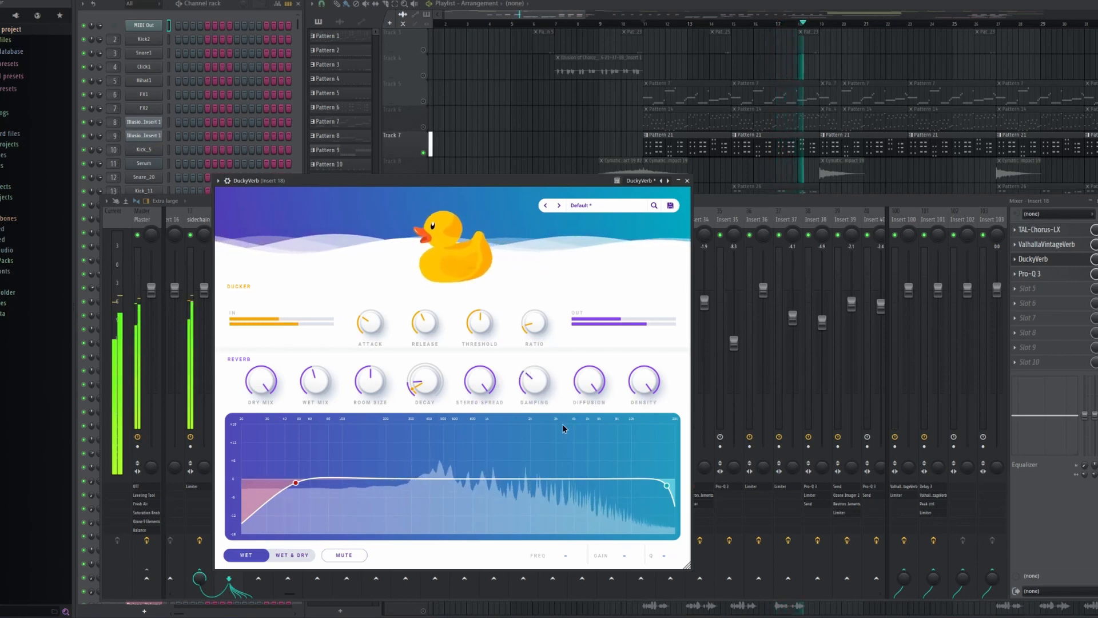
{"action": "left_click_drag", "start_coordinate": [667, 485], "coordinate": [556, 482]}
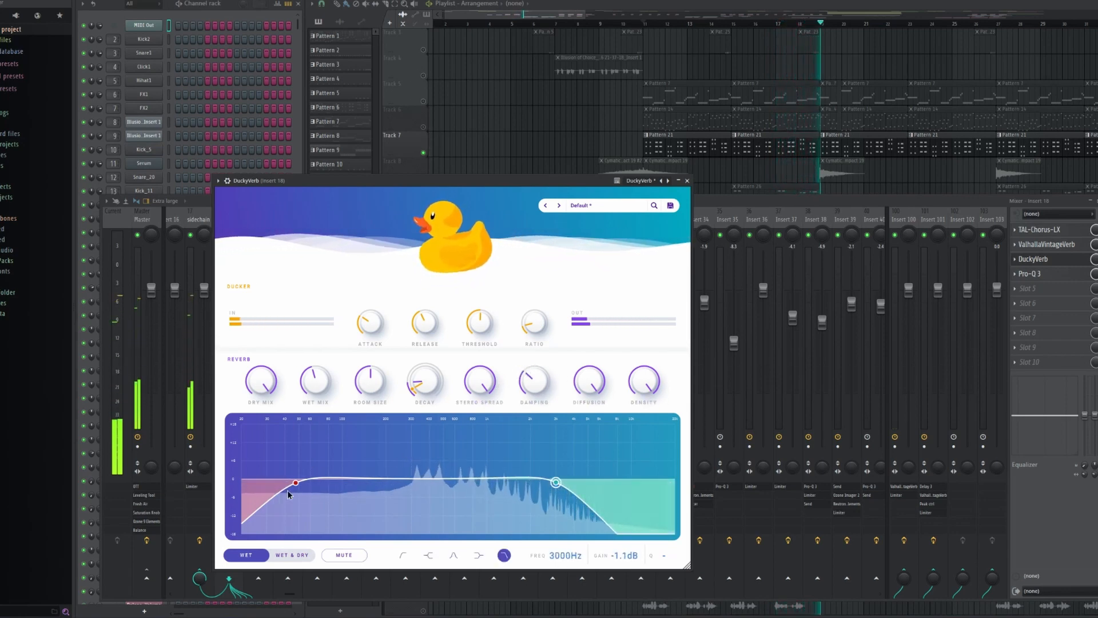
{"action": "left_click_drag", "start_coordinate": [296, 483], "coordinate": [418, 484]}
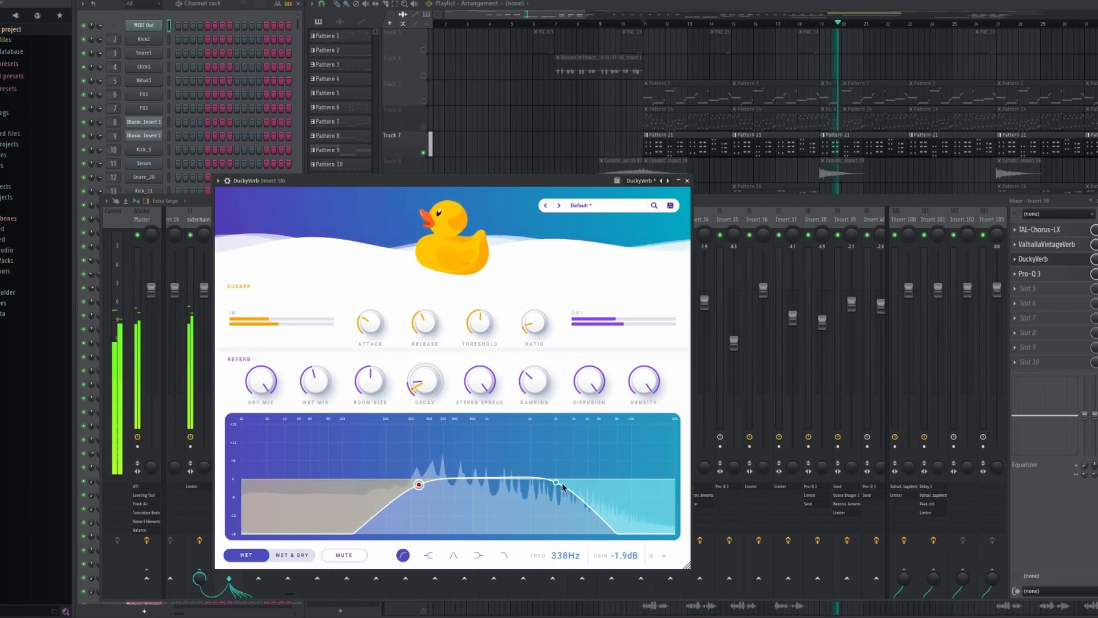
{"action": "left_click_drag", "start_coordinate": [557, 483], "coordinate": [591, 490]}
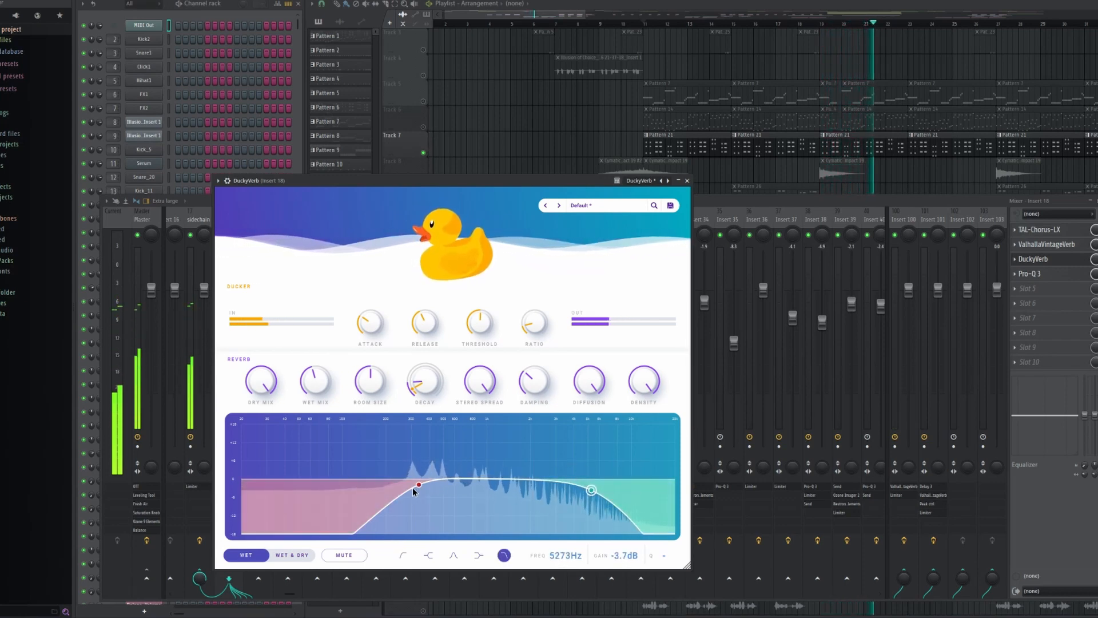
{"action": "left_click_drag", "start_coordinate": [418, 485], "coordinate": [426, 487]}
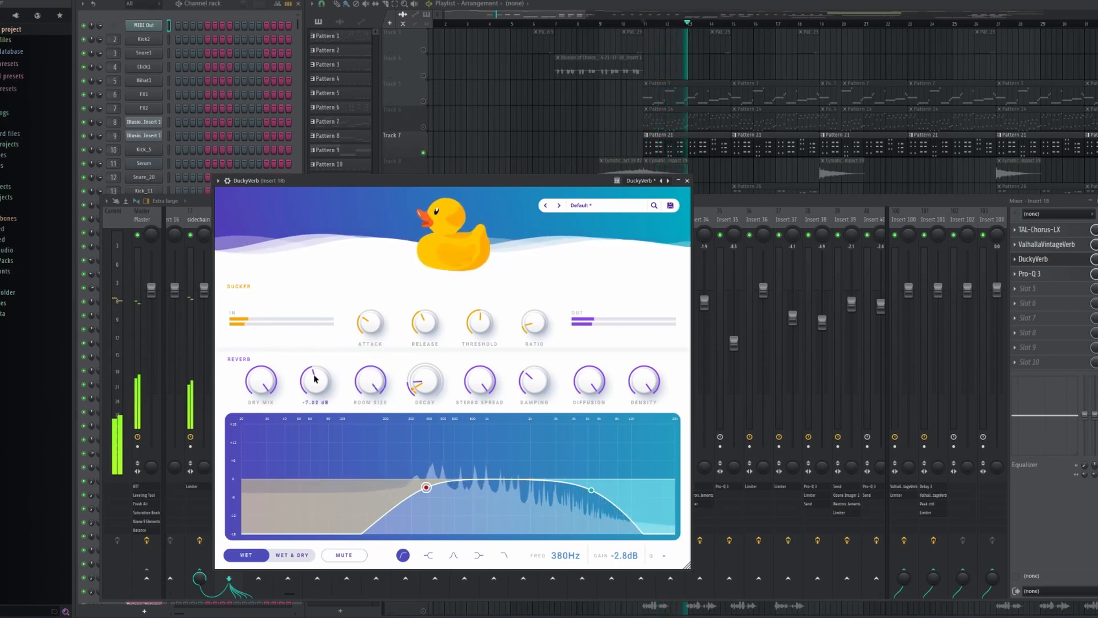
- Lower the ducker's attack and release, adjust its threshold, reduce the wet mix to about -10.66 dB, and move the low cut to 502 Hz
{"action": "left_click_drag", "start_coordinate": [507, 326], "coordinate": [503, 307]}
{"action": "left_click_drag", "start_coordinate": [417, 312], "coordinate": [358, 323]}
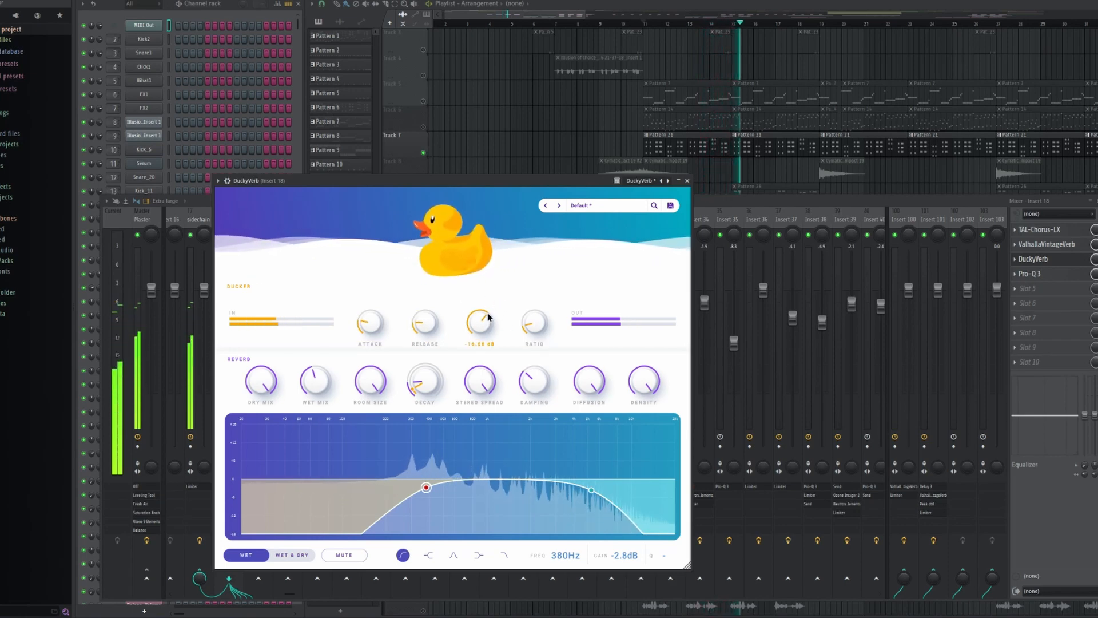
{"action": "left_click_drag", "start_coordinate": [486, 312], "coordinate": [480, 309]}
{"action": "left_click_drag", "start_coordinate": [313, 369], "coordinate": [306, 381]}
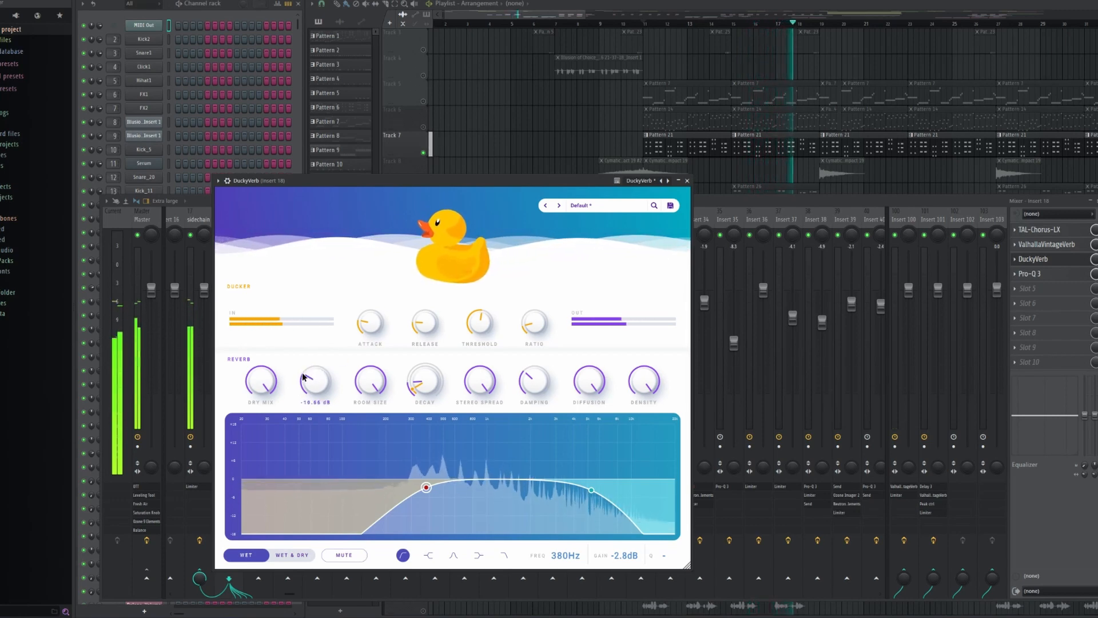
{"action": "left_click_drag", "start_coordinate": [427, 486], "coordinate": [444, 487]}
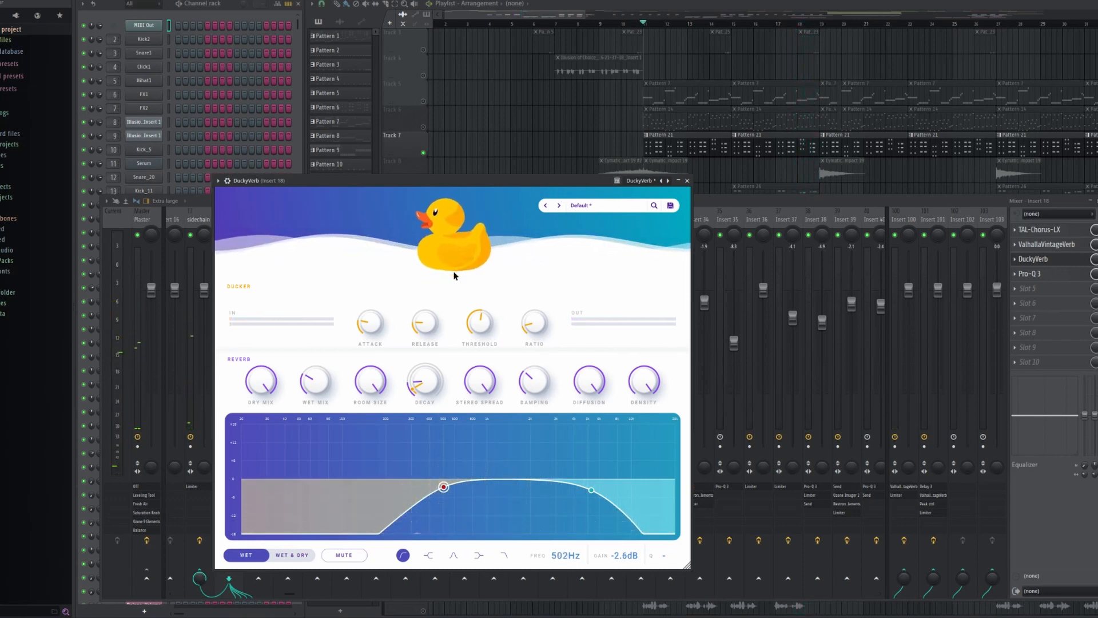
- Play the soloed track through DuckyVerb, then review the DuckyVerb and ValhallaVintageVerb settings on Insert 18 and close both plugins
{"action": "mouse_move", "coordinate": [412, 327]}
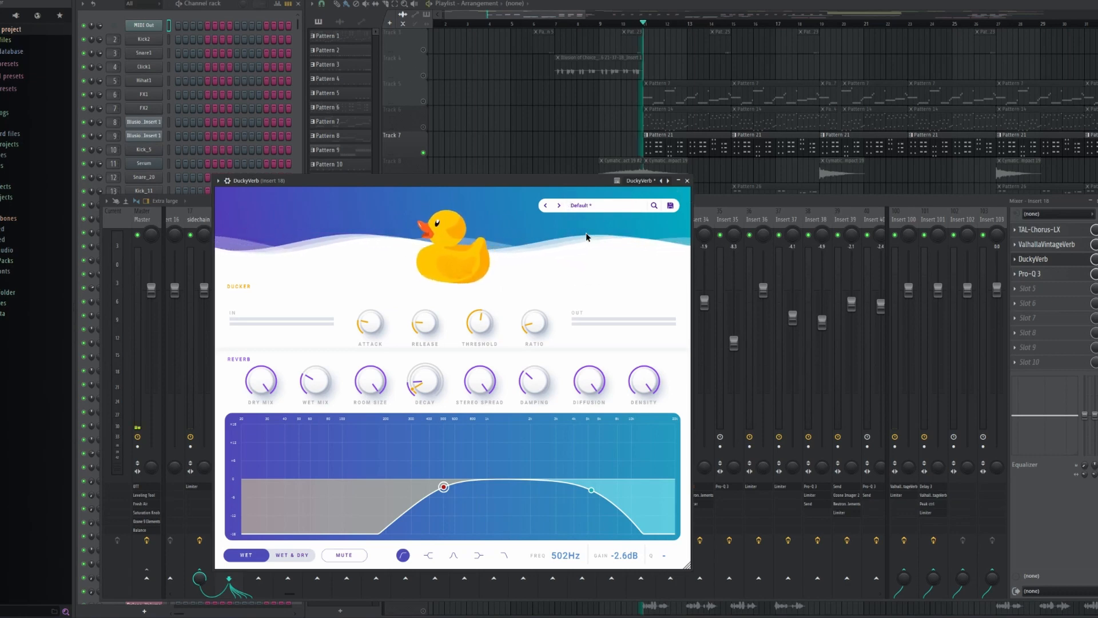
{"action": "key", "text": "space"}
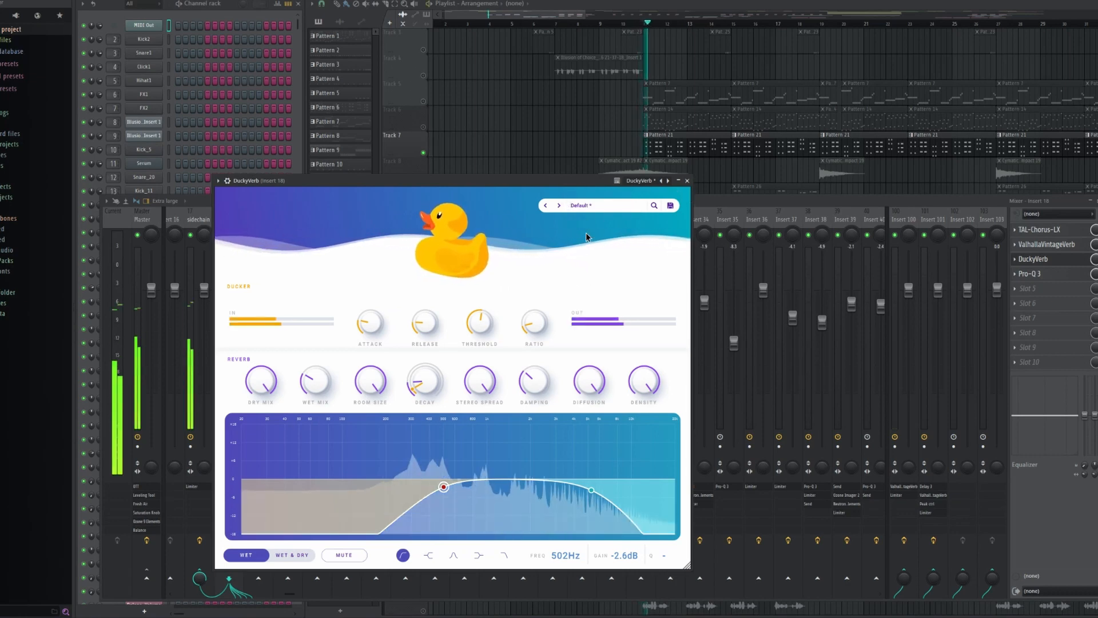
{"action": "left_click", "coordinate": [688, 181]}
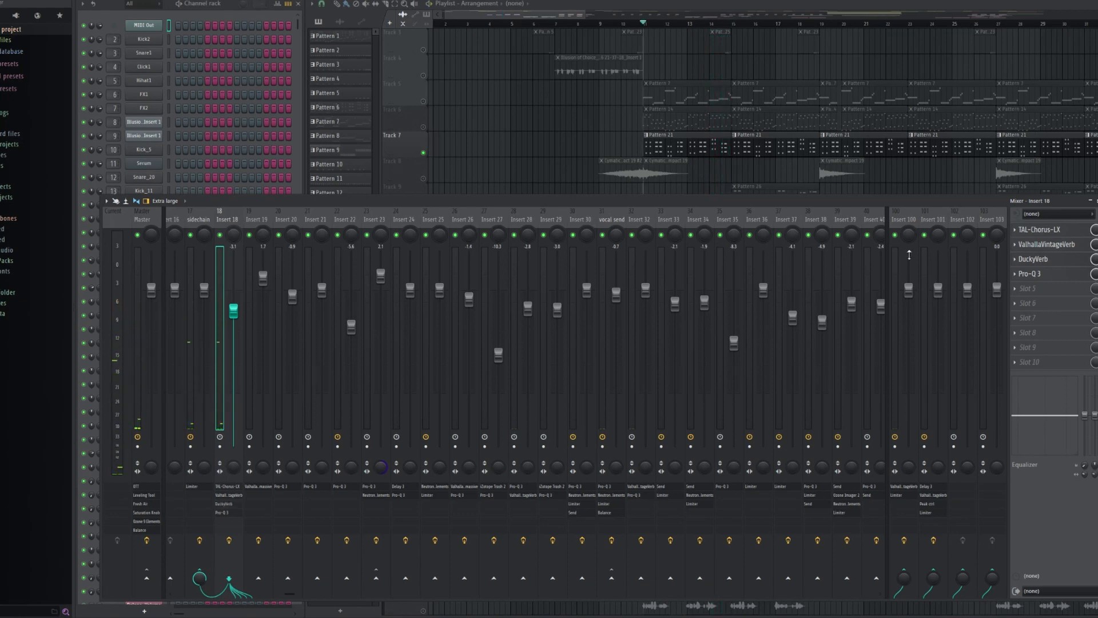
{"action": "left_click", "coordinate": [1053, 260]}
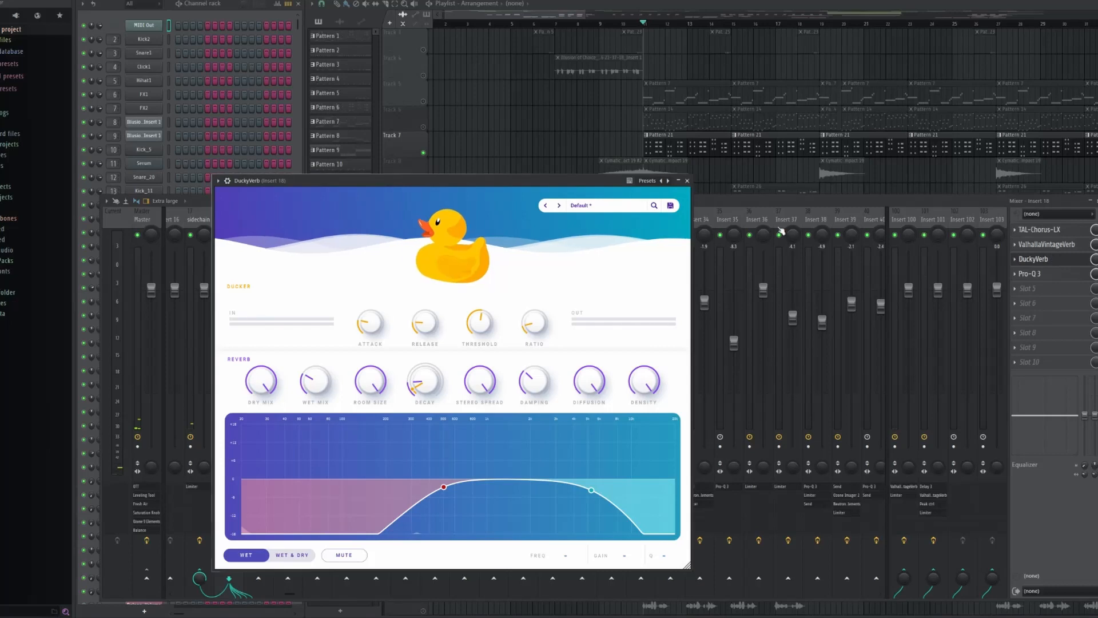
{"action": "left_click", "coordinate": [687, 181]}
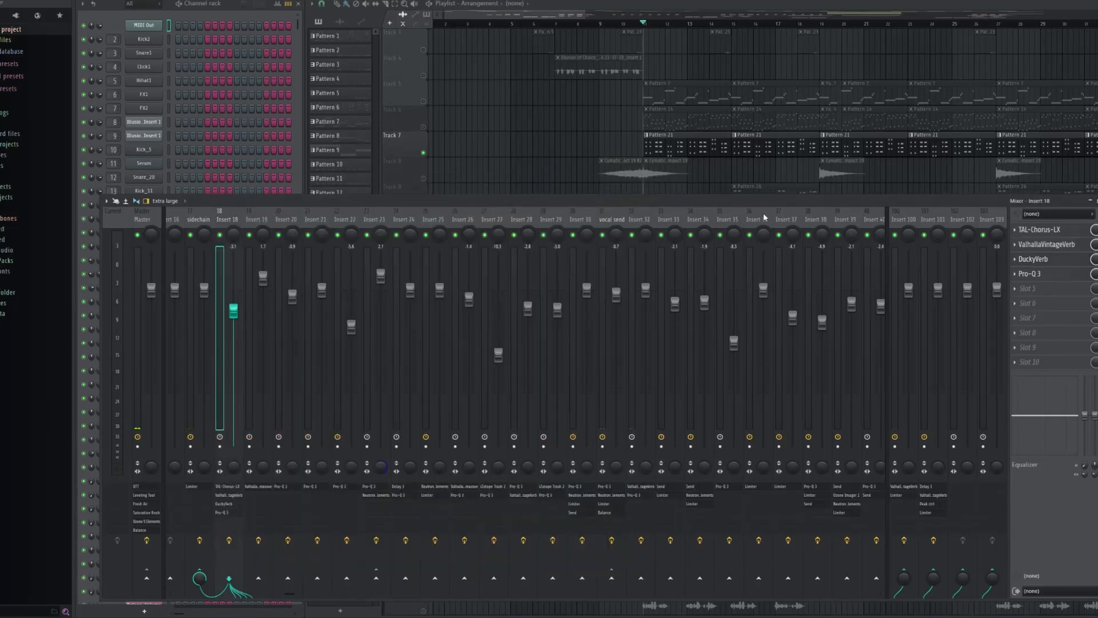
{"action": "left_click", "coordinate": [1046, 252]}
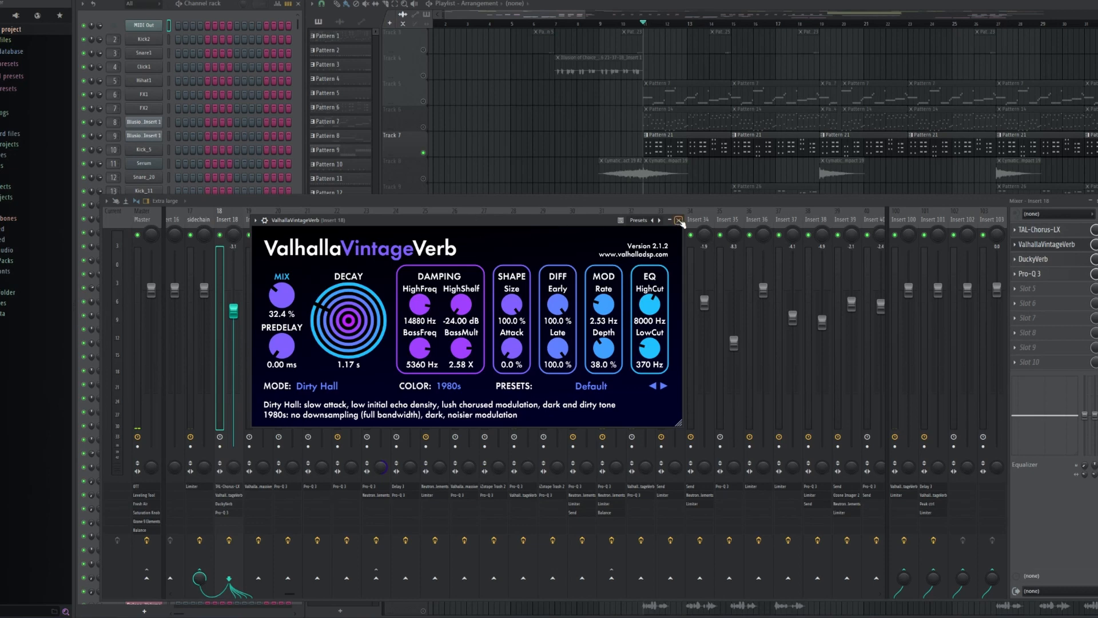
{"action": "left_click", "coordinate": [679, 220]}
- Unsolo Track 7 and delete DuckyVerb from Insert 18, confirming the deletion
{"action": "left_click", "coordinate": [426, 154]}
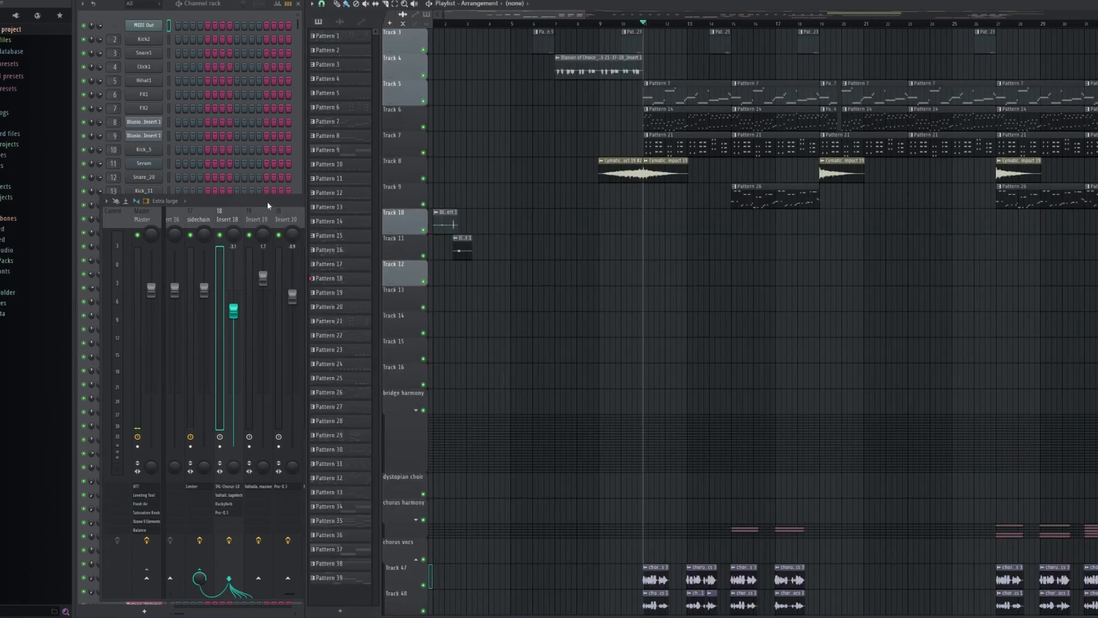
{"action": "left_click", "coordinate": [268, 206]}
{"action": "left_click", "coordinate": [1033, 260]}
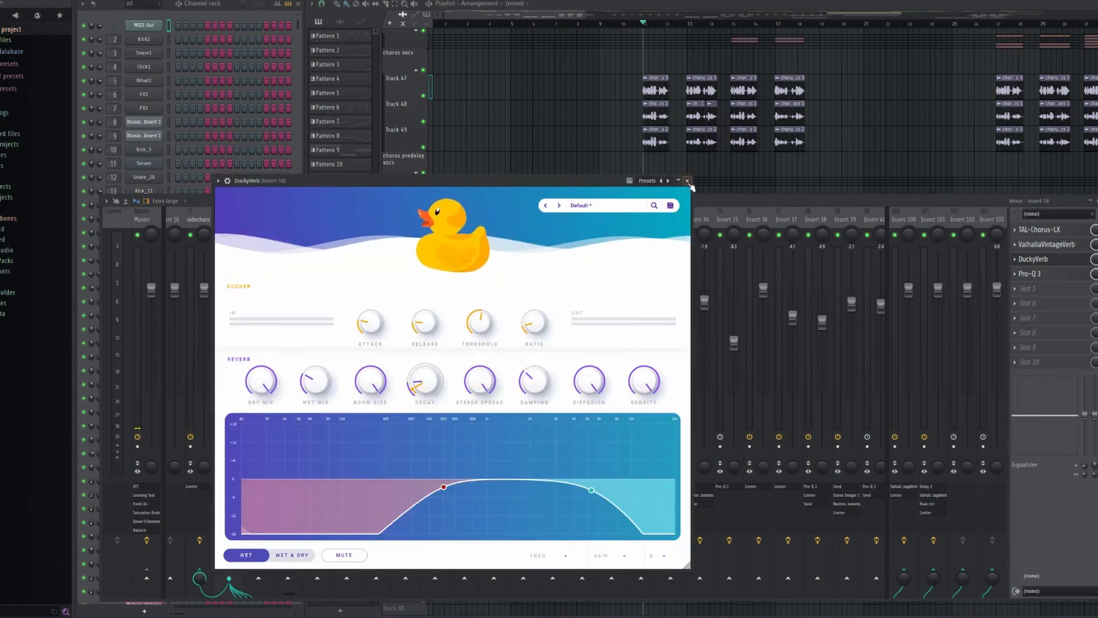
{"action": "left_click", "coordinate": [687, 182]}
{"action": "right_click", "coordinate": [1016, 263]}
{"action": "left_click", "coordinate": [1029, 279]}
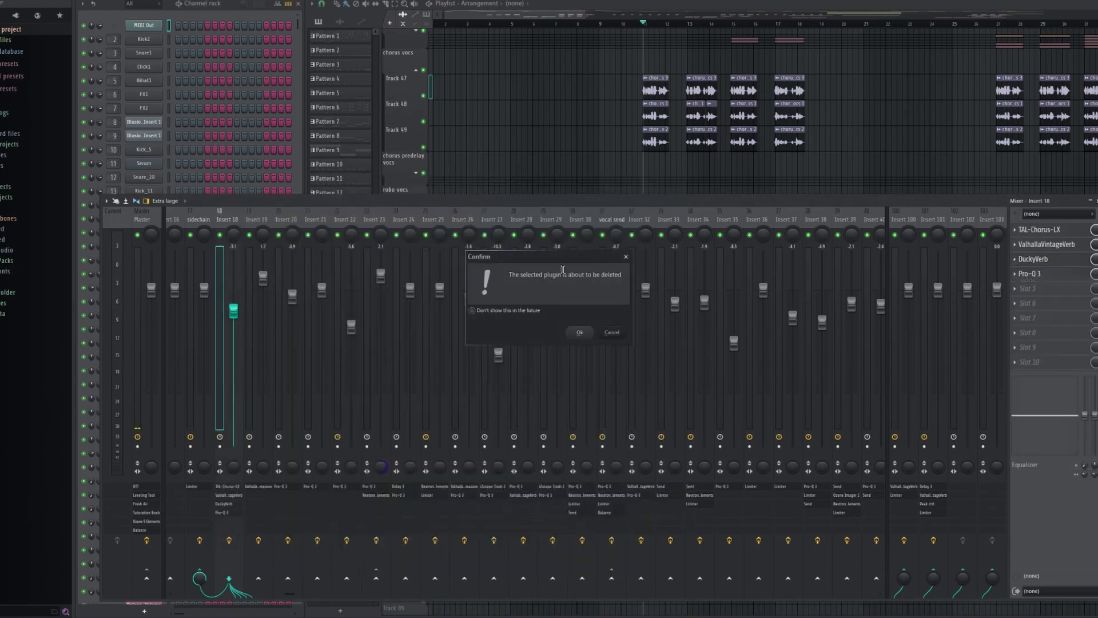
{"action": "left_click", "coordinate": [577, 333]}
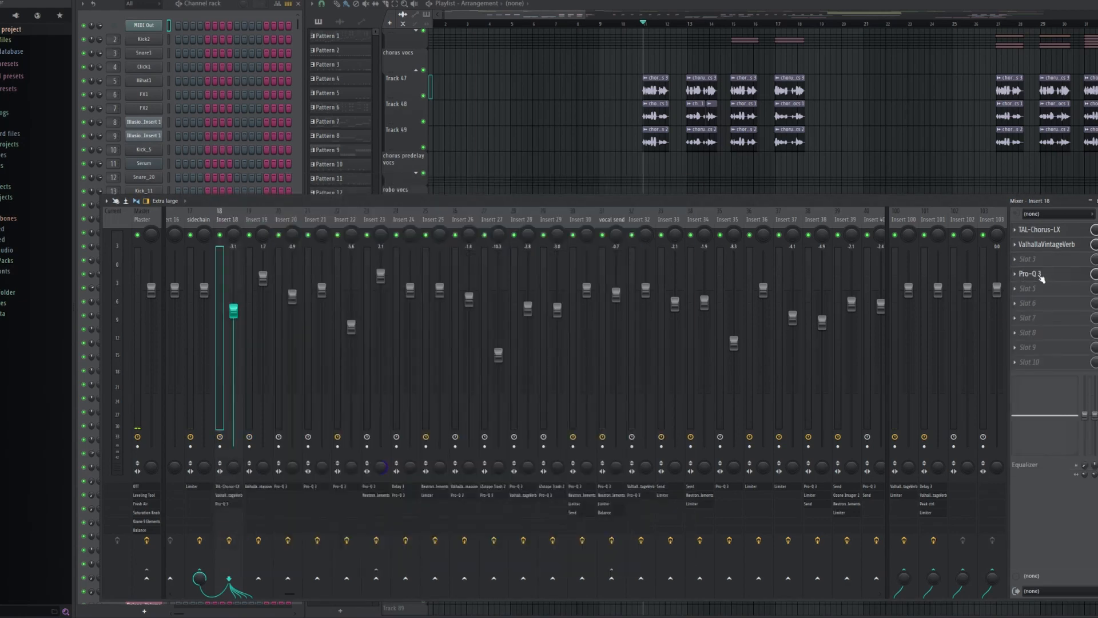
- Solo the chorus vocal tracks and load DuckyVerb on Insert 101 between ValhallaVintageVerb and Fruity Peak Controller
{"action": "left_click", "coordinate": [429, 99]}
{"action": "left_click", "coordinate": [289, 202]}
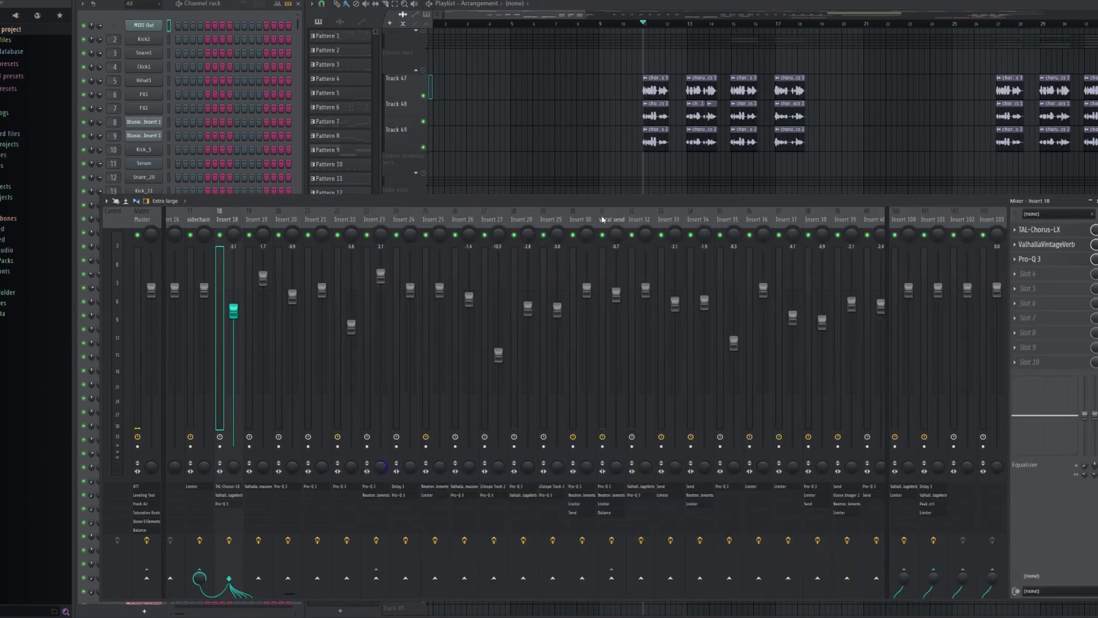
{"action": "left_click", "coordinate": [666, 219]}
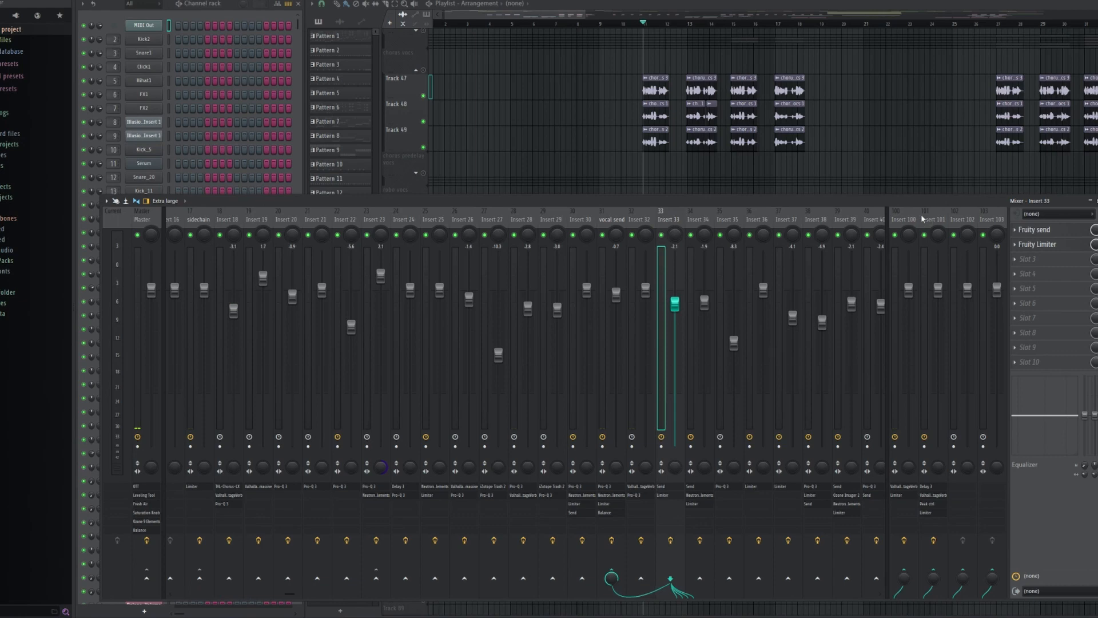
{"action": "left_click", "coordinate": [922, 218]}
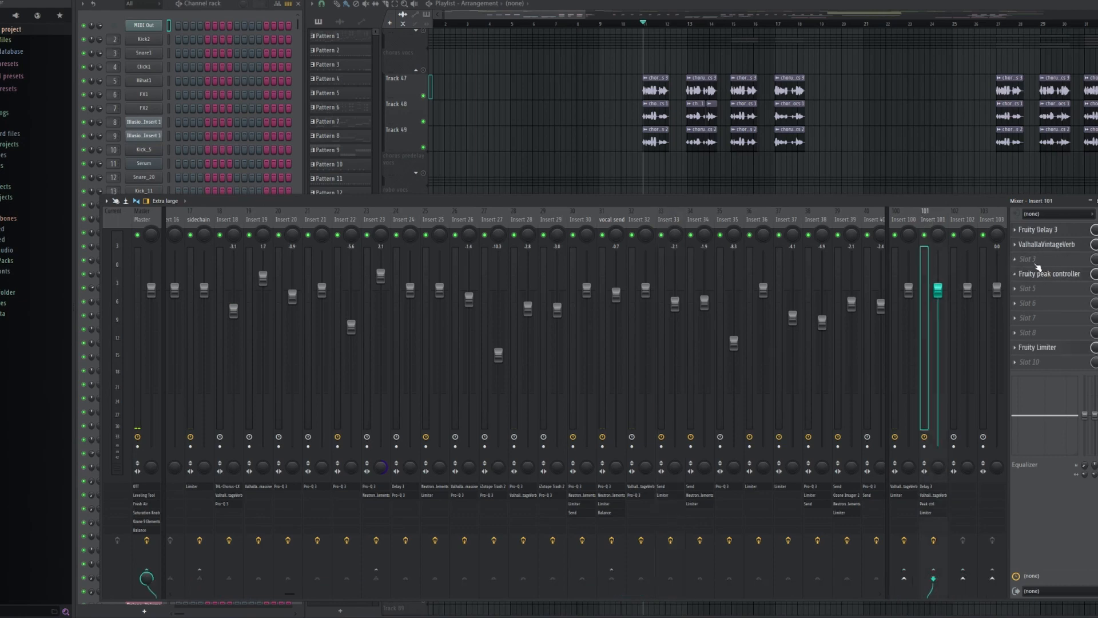
{"action": "left_click", "coordinate": [1065, 262]}
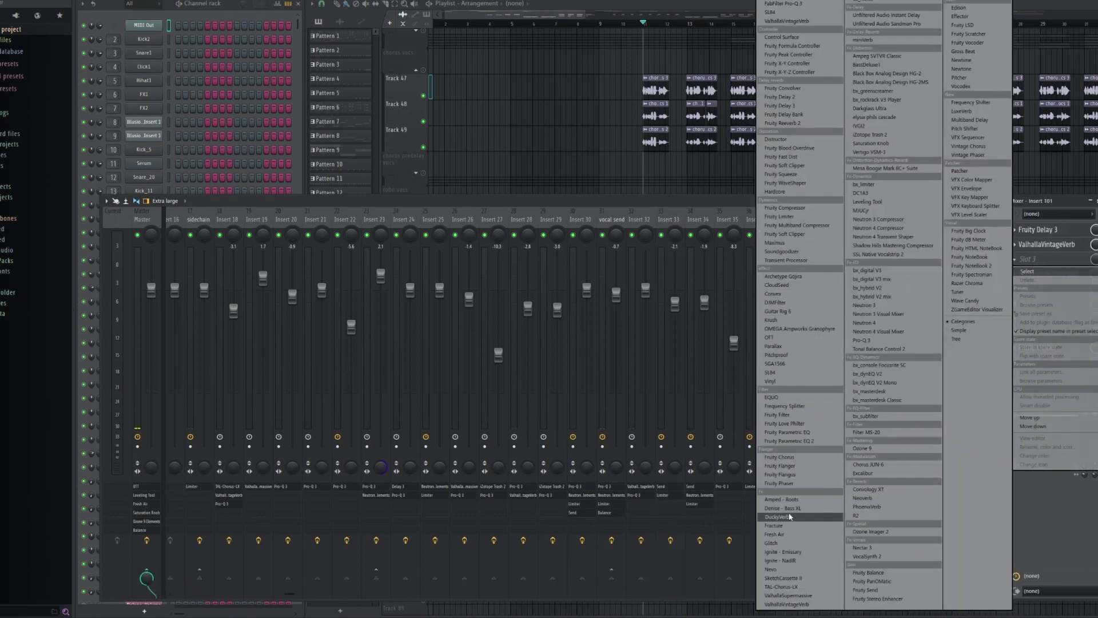
{"action": "left_click", "coordinate": [790, 516]}
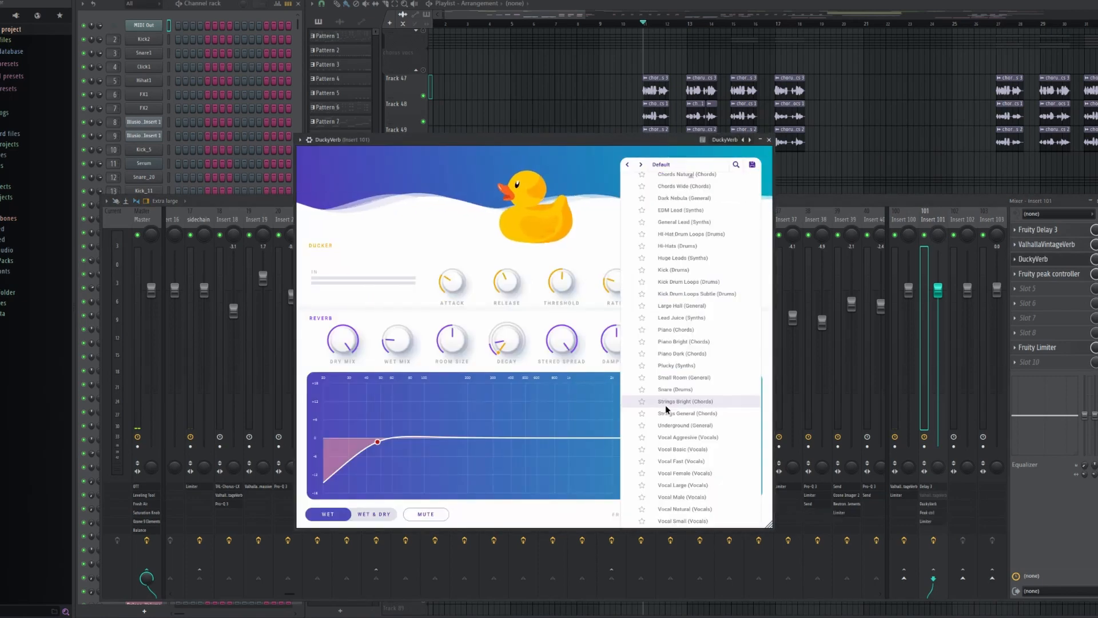
- Load the Vocal Natural (Vocals) preset and make it fully wet, with maximum diffusion, damping about 0.28 and the low cut at 286 Hz
{"action": "left_click", "coordinate": [709, 507]}
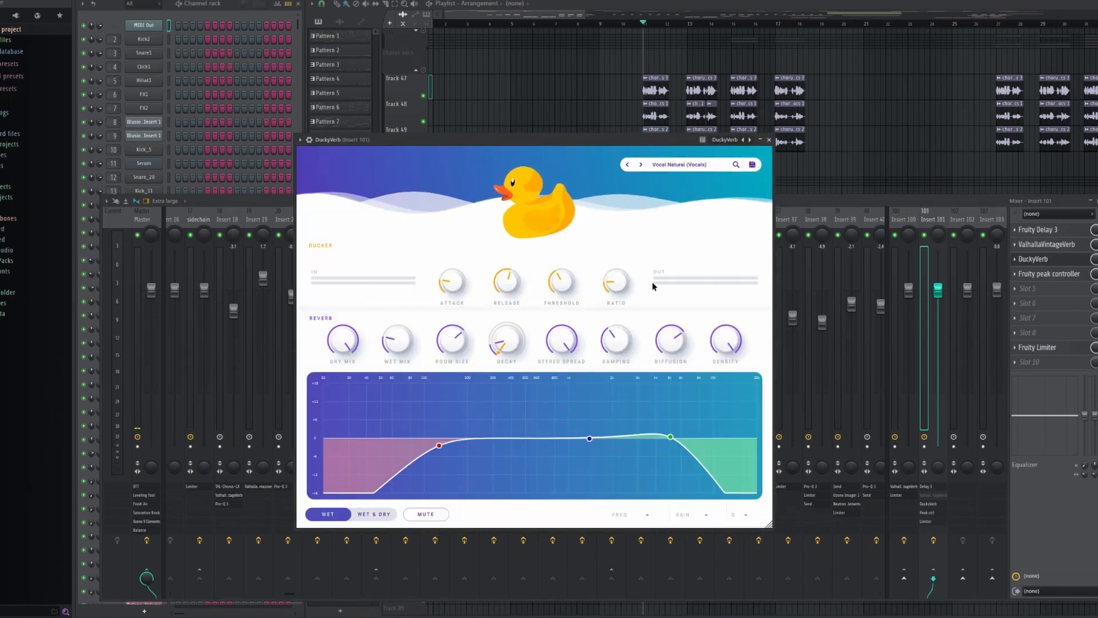
{"action": "left_click_drag", "start_coordinate": [348, 346], "coordinate": [353, 446]}
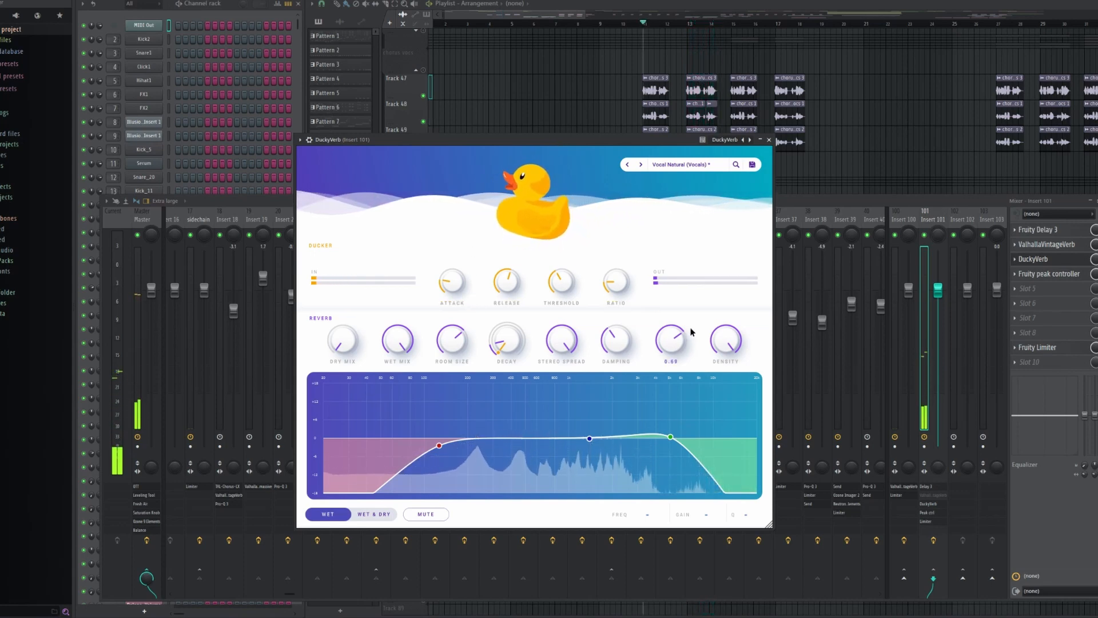
{"action": "key", "text": "space"}
{"action": "left_click_drag", "start_coordinate": [680, 332], "coordinate": [669, 361]}
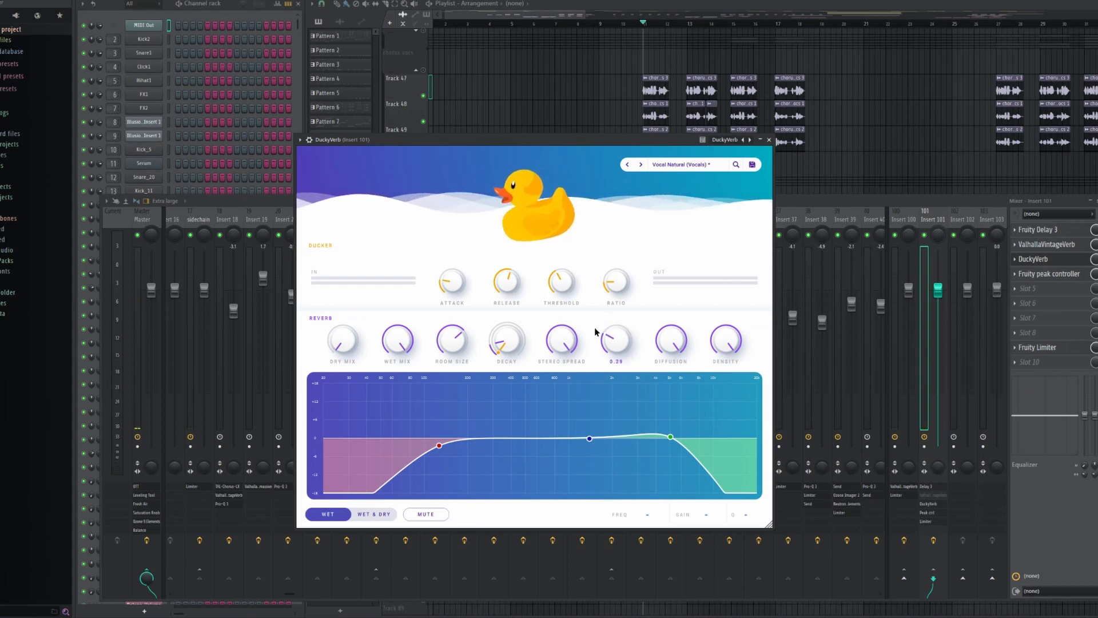
{"action": "left_click_drag", "start_coordinate": [439, 446], "coordinate": [490, 447]}
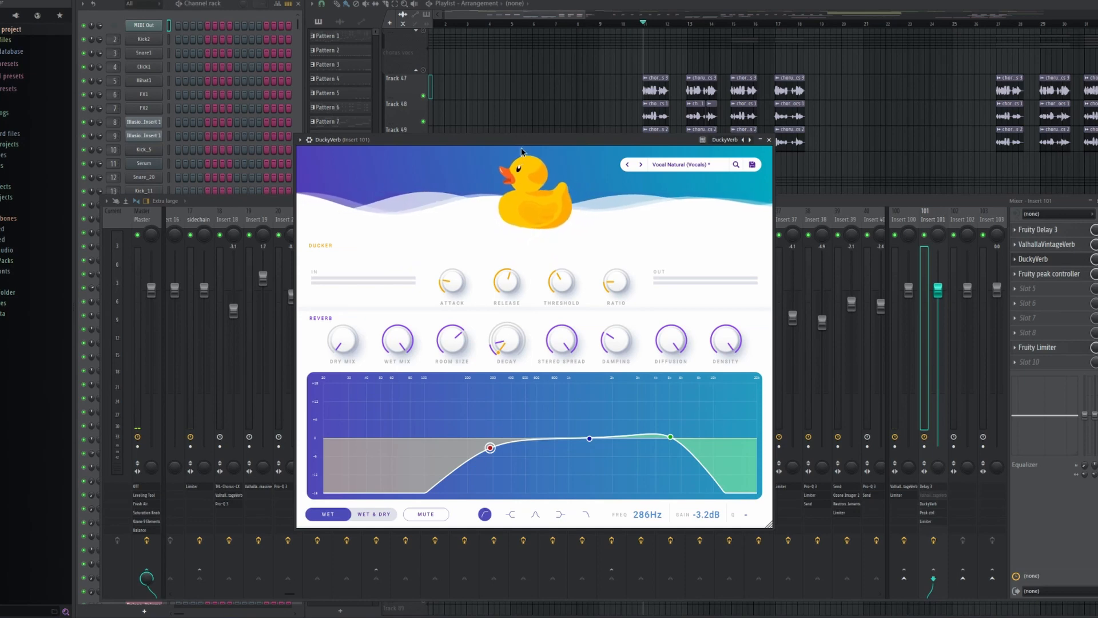
- Play the chorus vocals to hear the DuckyVerb settings on Insert 101, stop playback, and close the plugin
{"action": "key", "text": "space"}
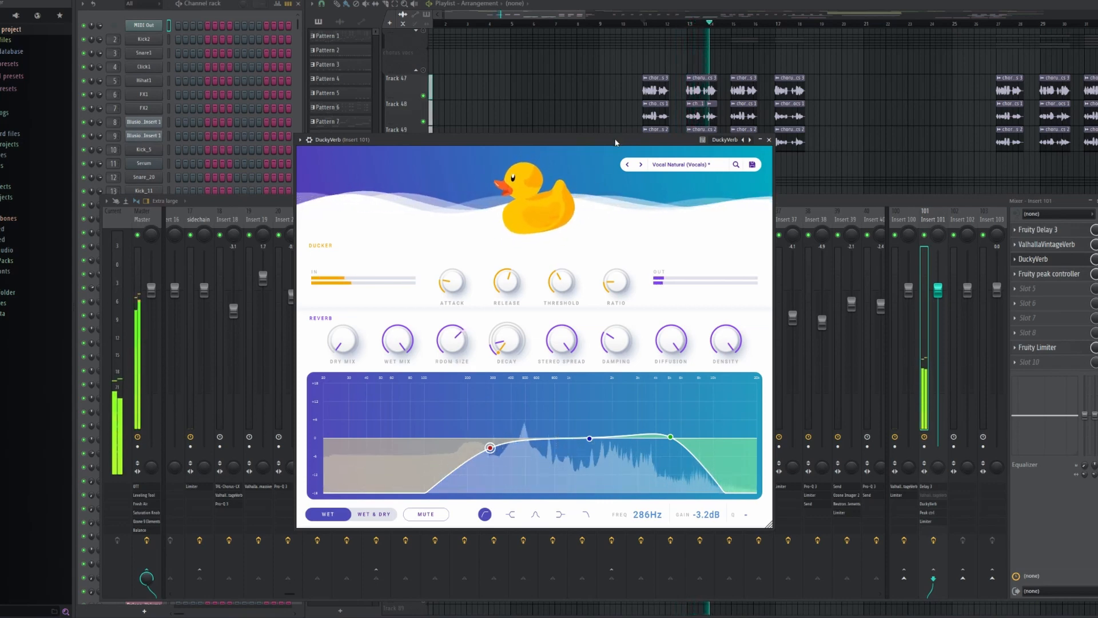
{"action": "key", "text": "space"}
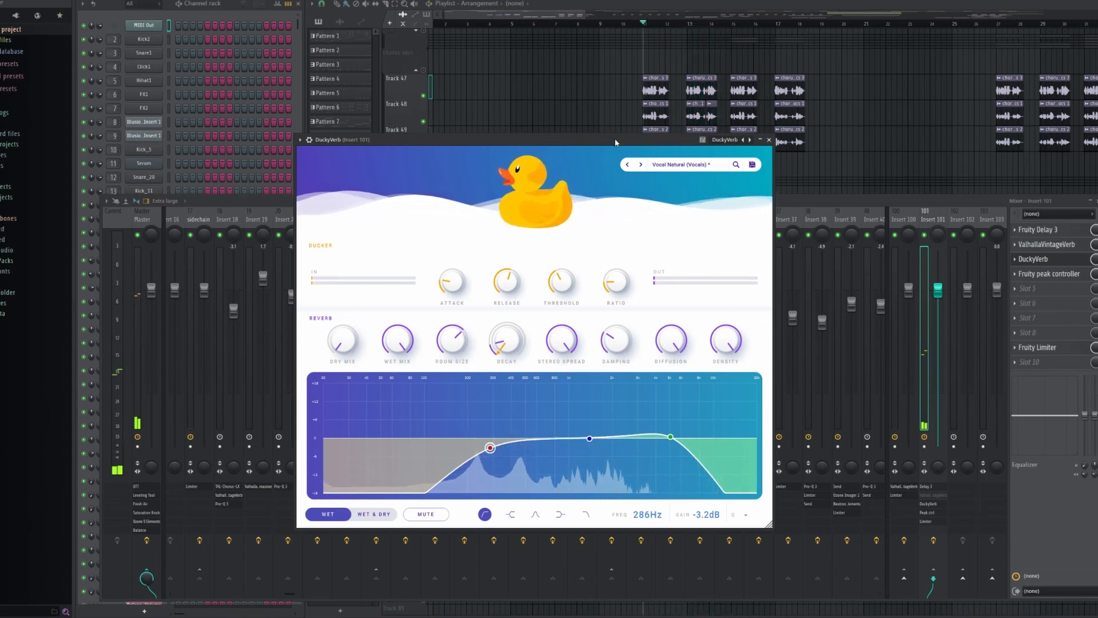
{"action": "left_click", "coordinate": [769, 140]}
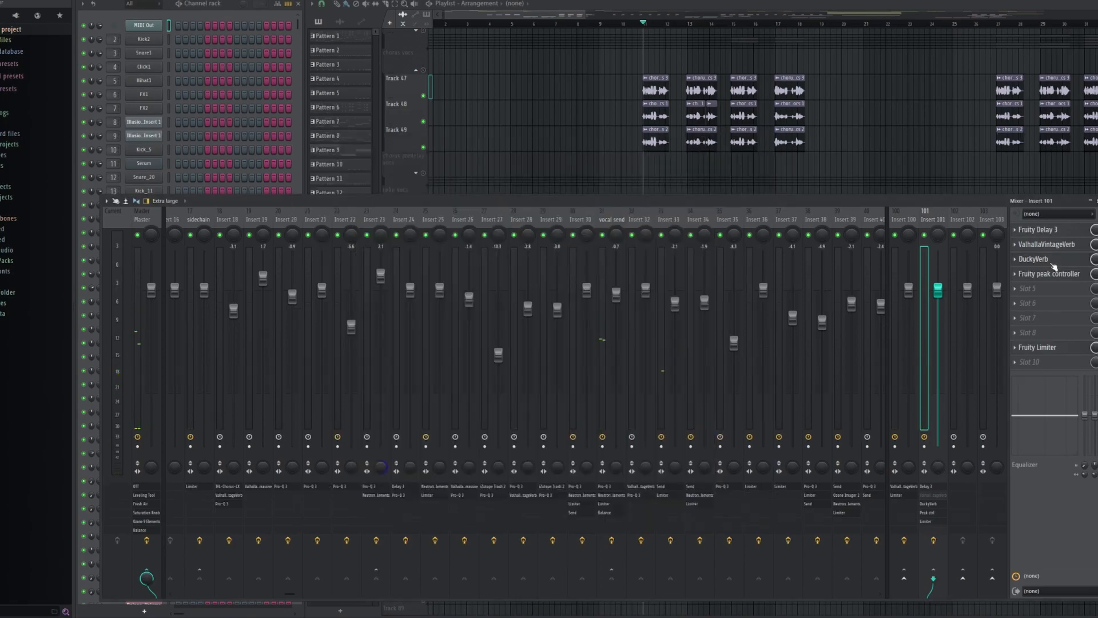
- Reopen DuckyVerb on Insert 101 and browse its full preset list, keeping the current preset
{"action": "left_click", "coordinate": [1029, 259]}
{"action": "left_click", "coordinate": [671, 165]}
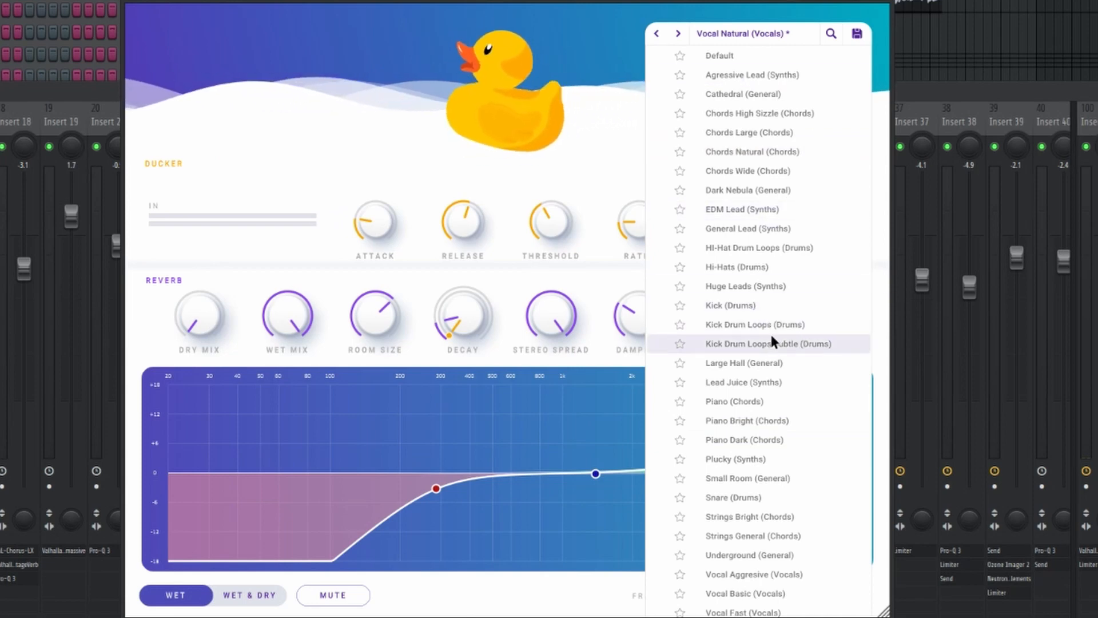
{"action": "scroll", "coordinate": [770, 331], "scroll_direction": "down", "scroll_amount": 2}
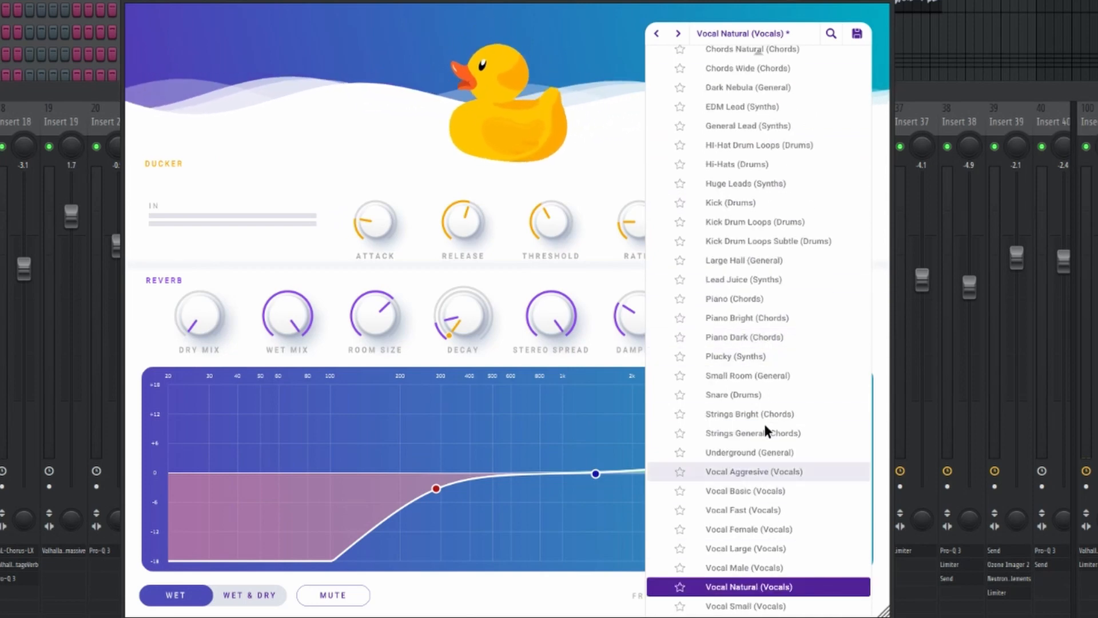
{"action": "scroll", "coordinate": [749, 500], "scroll_direction": "up", "scroll_amount": 2}
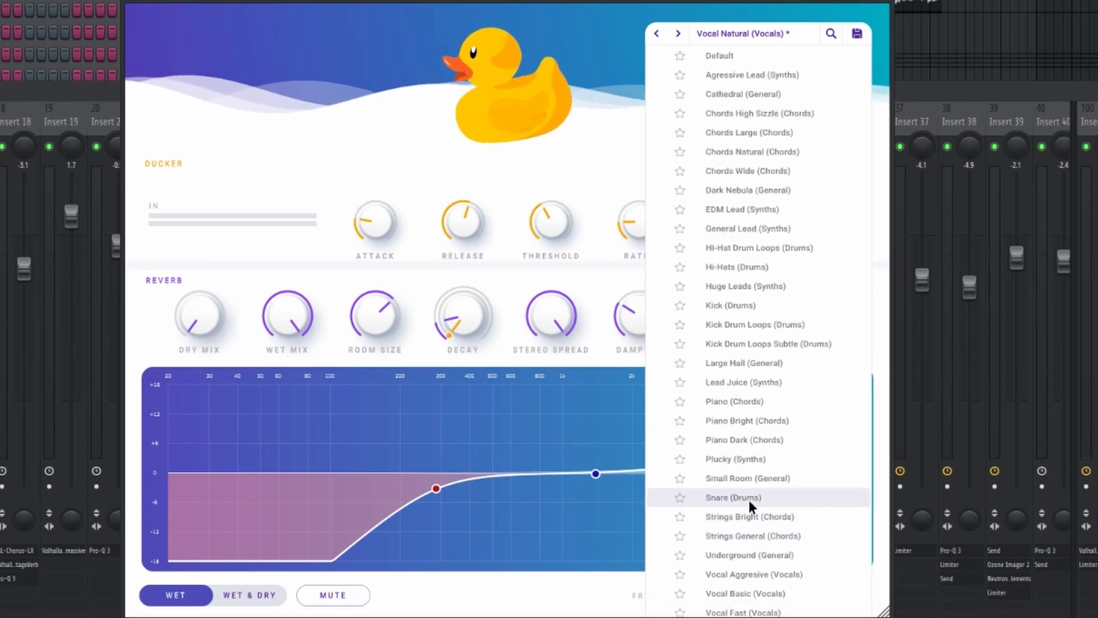
{"action": "left_click", "coordinate": [773, 33]}
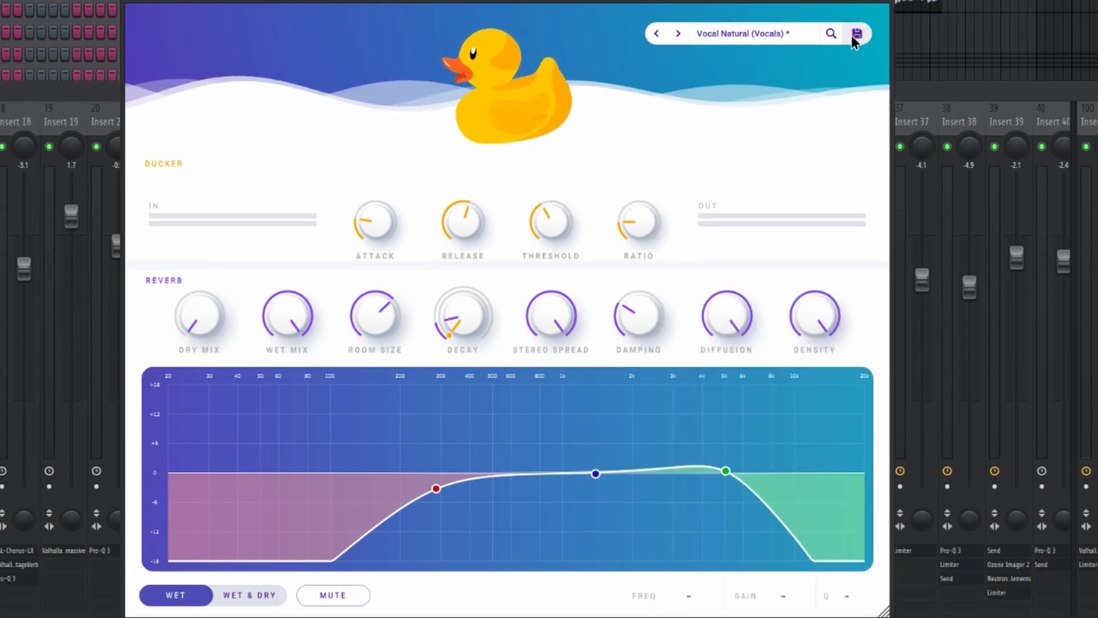
- Search DuckyVerb's presets for "kick", clear the search term, and close the search
{"action": "left_click", "coordinate": [831, 33]}
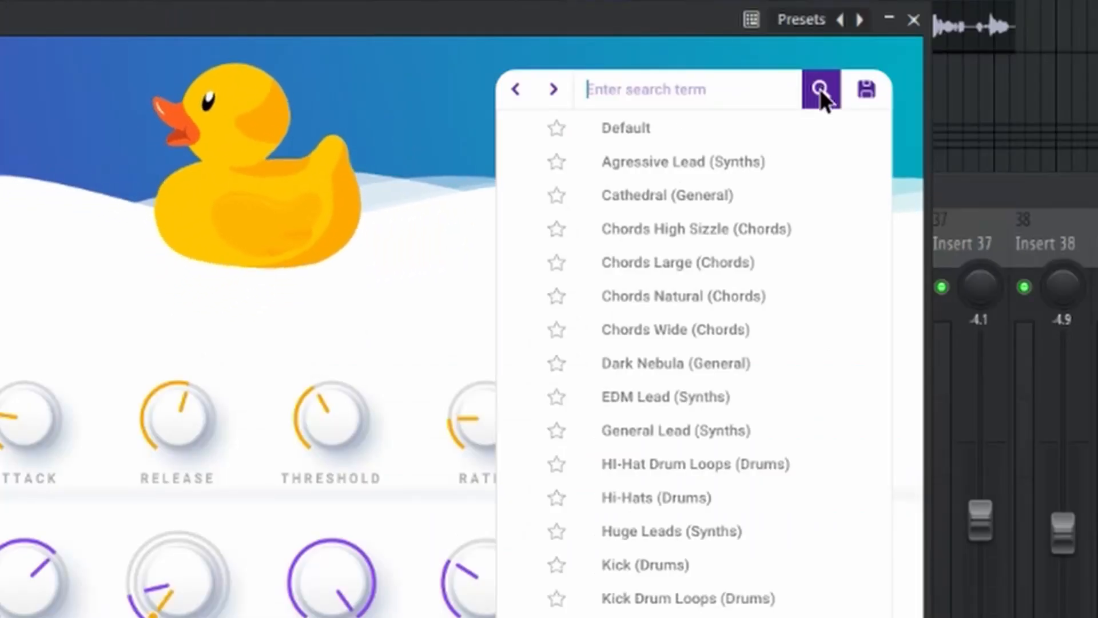
{"action": "type", "text": "kick"}
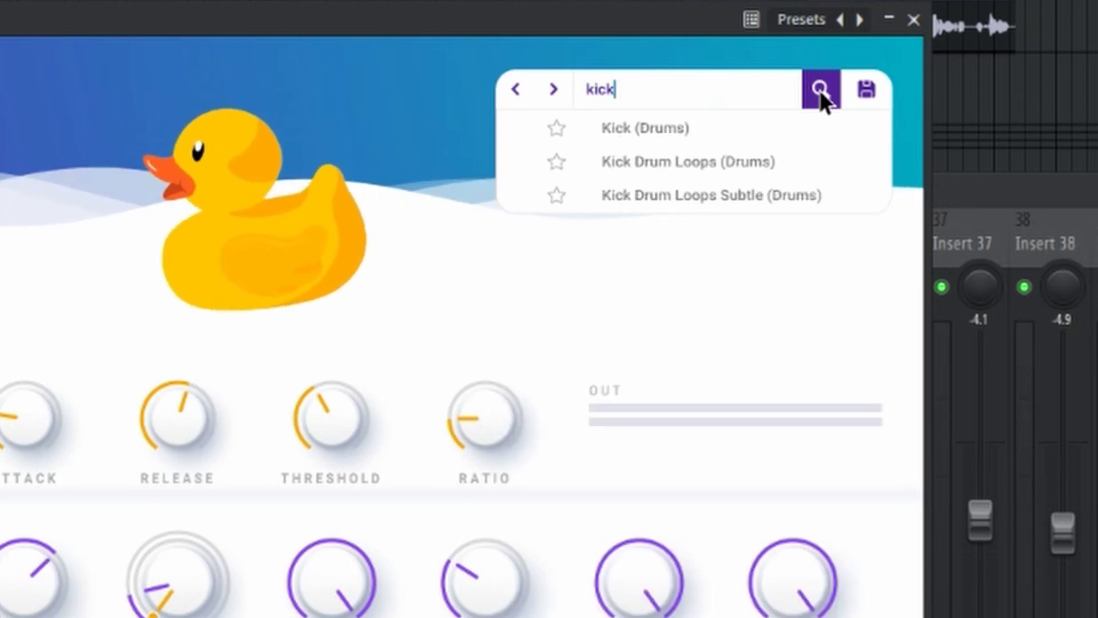
{"action": "key", "text": "BackSpace"}
{"action": "key", "text": "BackSpace"}
{"action": "key", "text": "BackSpace"}
{"action": "key", "text": "BackSpace"}
{"action": "left_click", "coordinate": [819, 90]}
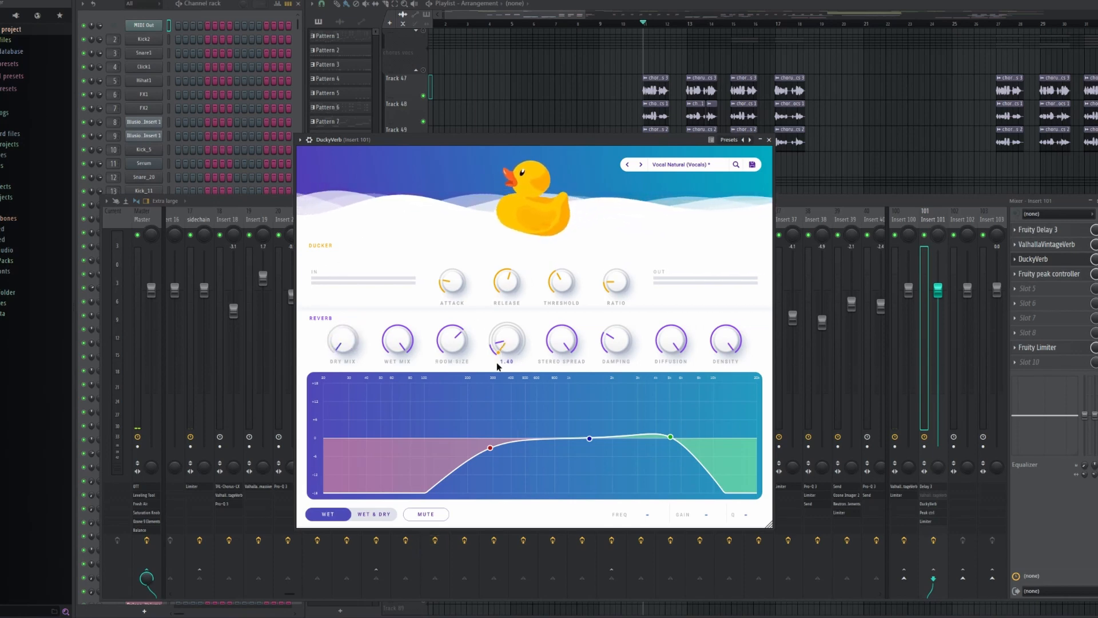
- Select the 286 Hz low-cut band in DuckyVerb's EQ
{"action": "left_click", "coordinate": [490, 449]}
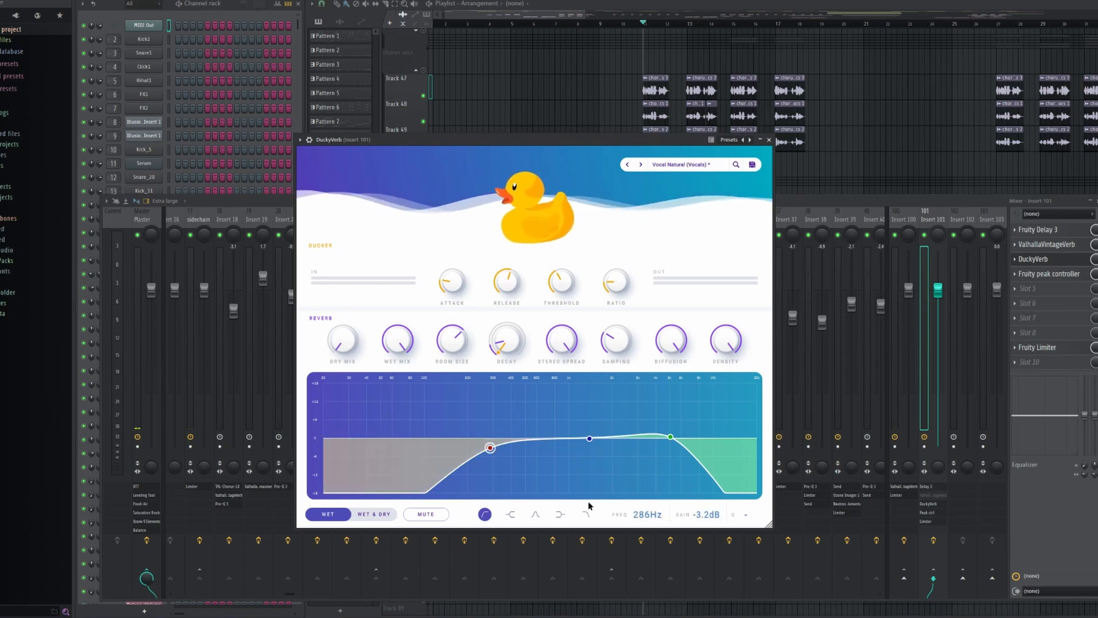